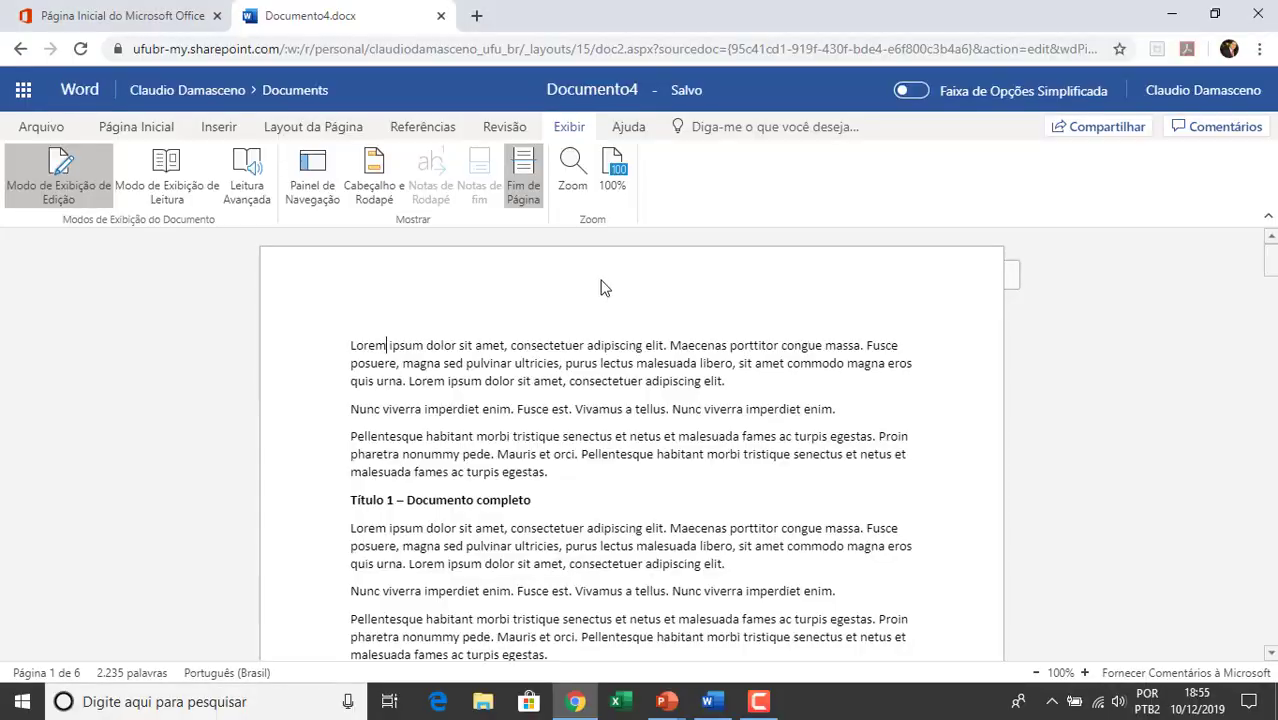
- Look through the document's body text and bold section headings, from the first page down to Título 3
{"action": "scroll", "coordinate": [437, 408], "scroll_direction": "down", "scroll_amount": 3}
{"action": "scroll", "coordinate": [437, 408], "scroll_direction": "up", "scroll_amount": 5}
{"action": "scroll", "coordinate": [479, 413], "scroll_direction": "down", "scroll_amount": 2}
{"action": "scroll", "coordinate": [479, 413], "scroll_direction": "up", "scroll_amount": 2}
{"action": "left_click", "coordinate": [130, 134]}
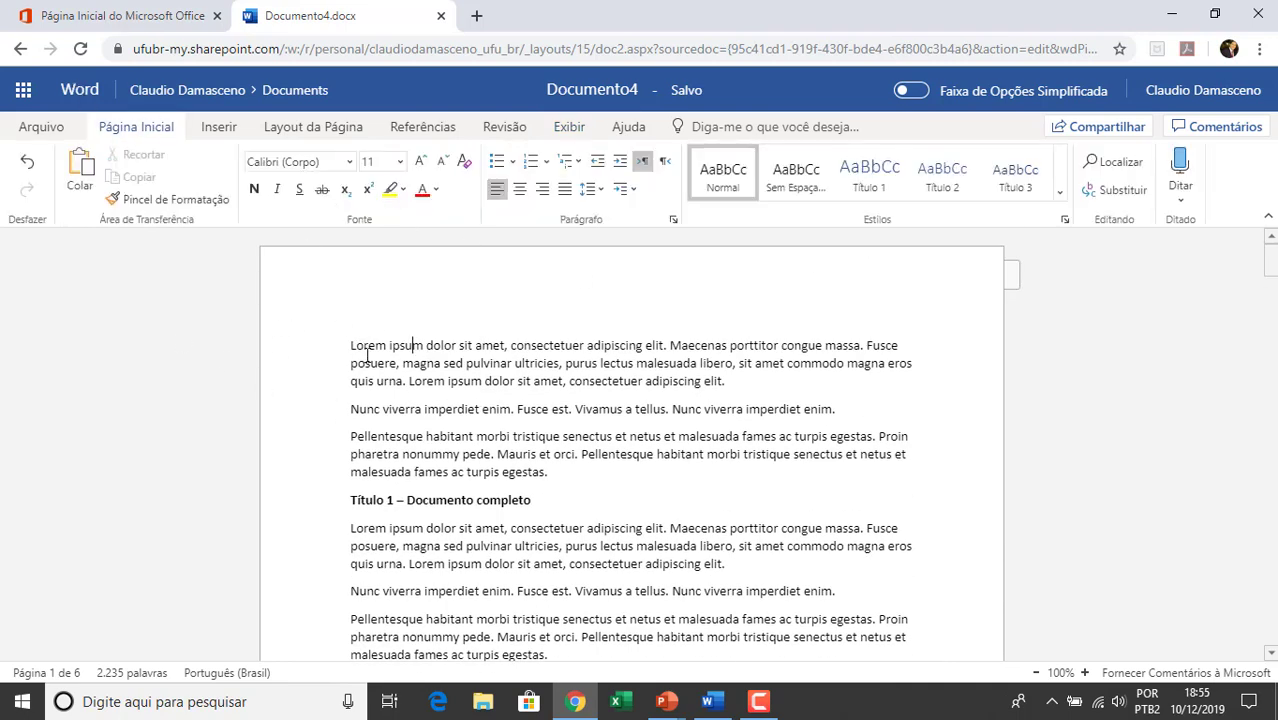
{"action": "scroll", "coordinate": [422, 435], "scroll_direction": "down", "scroll_amount": 2}
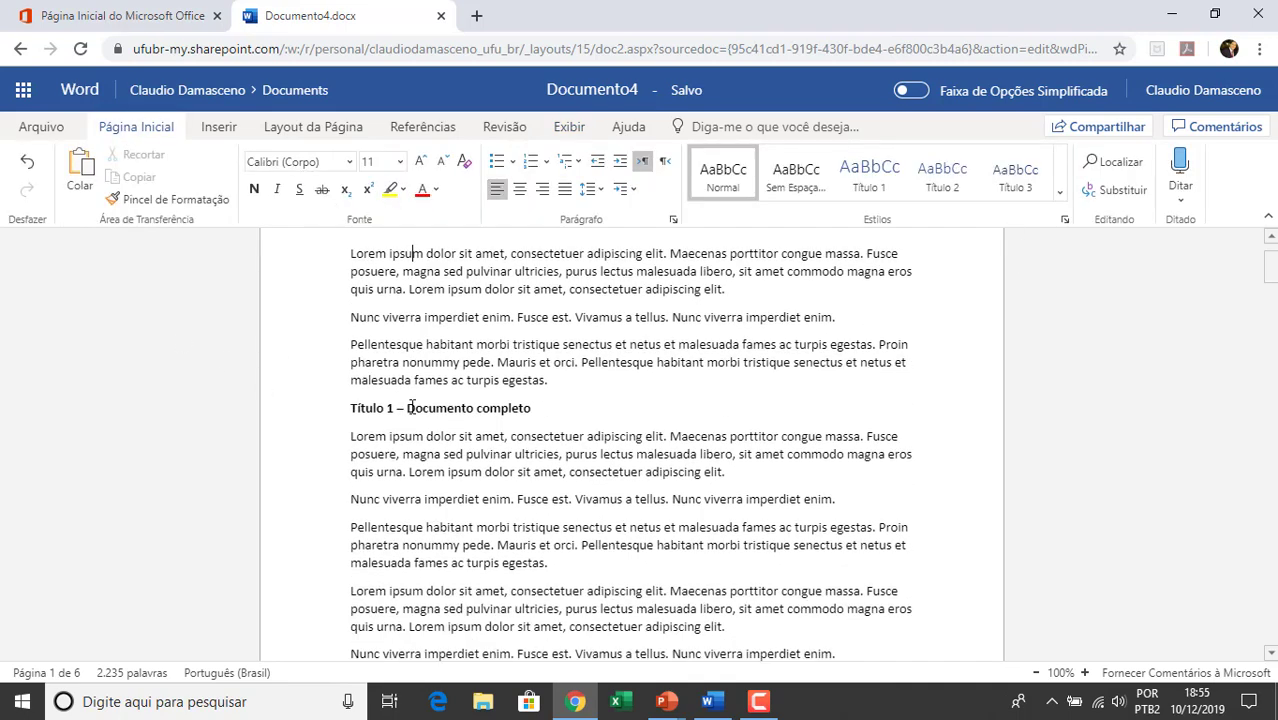
{"action": "scroll", "coordinate": [388, 285], "scroll_direction": "up", "scroll_amount": 2}
{"action": "scroll", "coordinate": [450, 570], "scroll_direction": "down", "scroll_amount": 5}
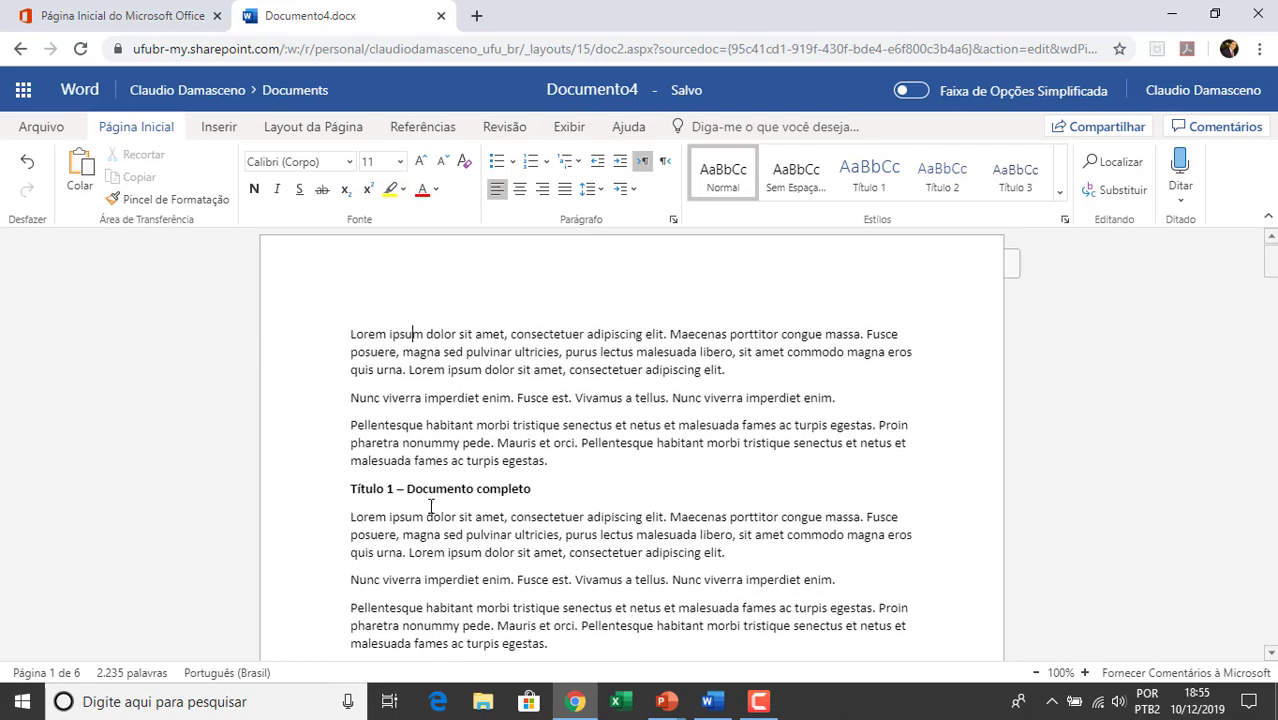
{"action": "scroll", "coordinate": [397, 388], "scroll_direction": "down", "scroll_amount": 5}
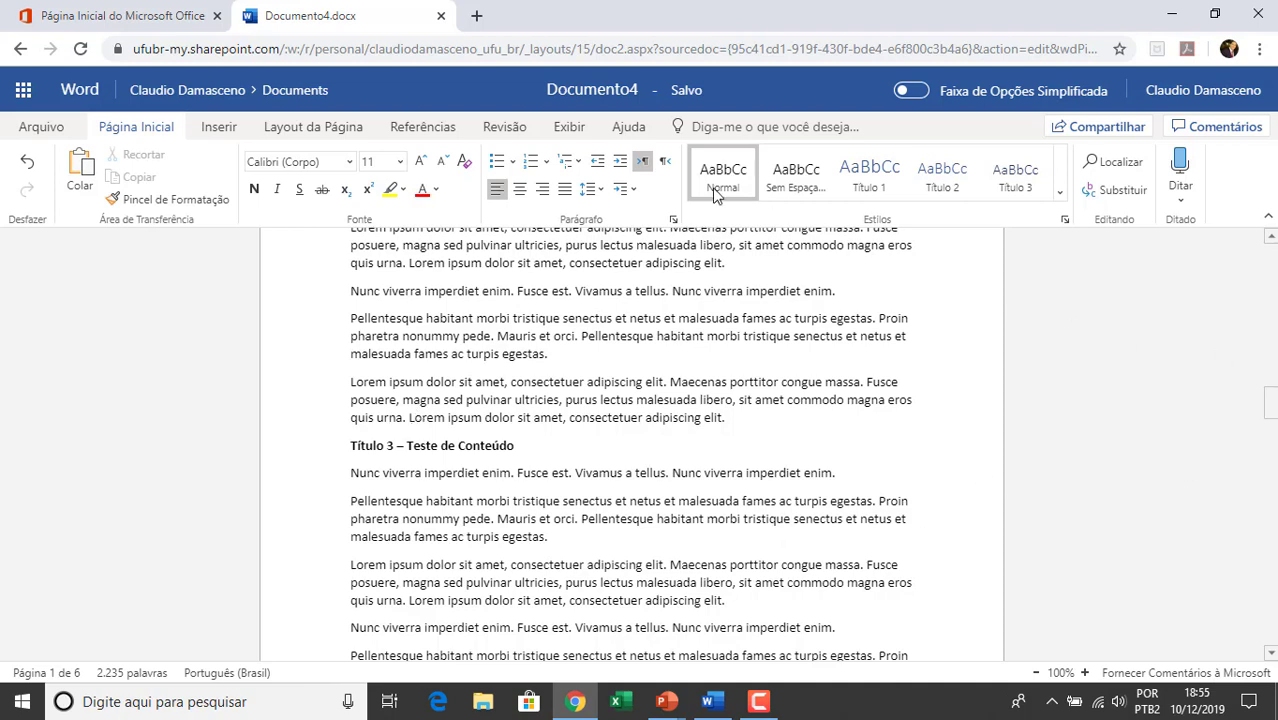
- Show the navigation pane and jump through the headings Título 1, 2, 3, 5 and Referências, returning to Título 1
{"action": "left_click", "coordinate": [569, 128]}
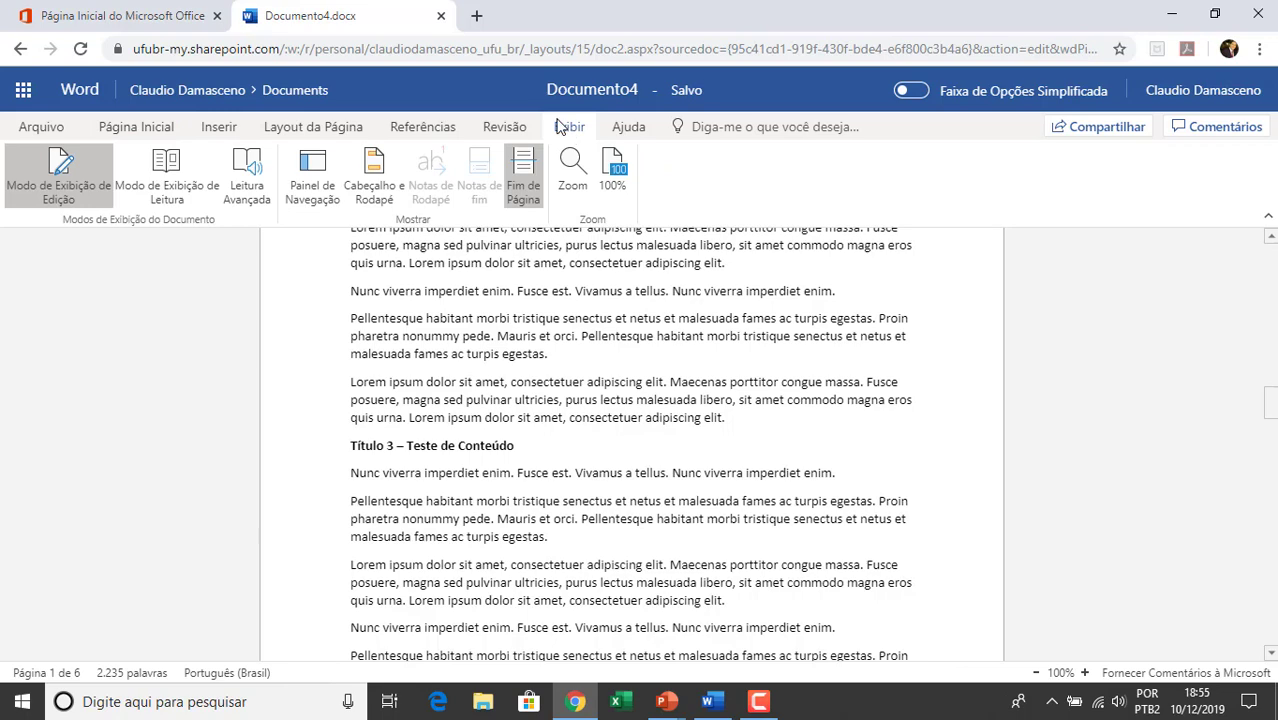
{"action": "left_click", "coordinate": [322, 182]}
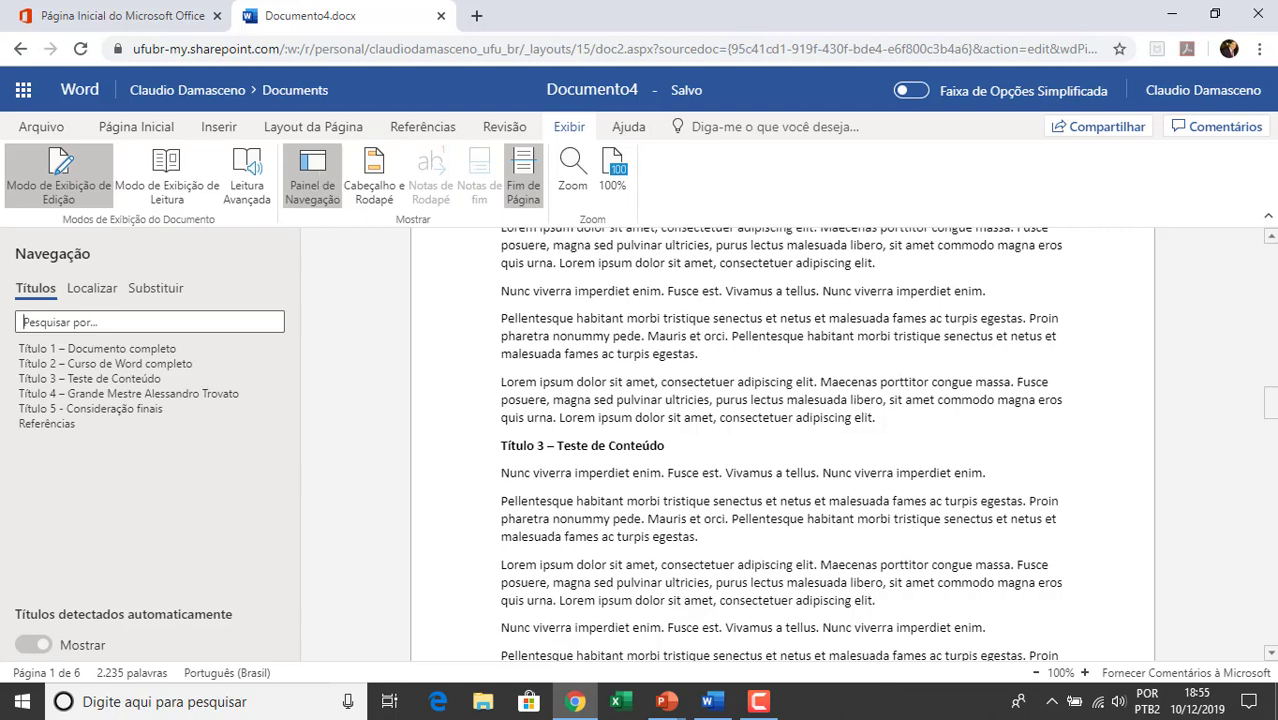
{"action": "left_click", "coordinate": [62, 349]}
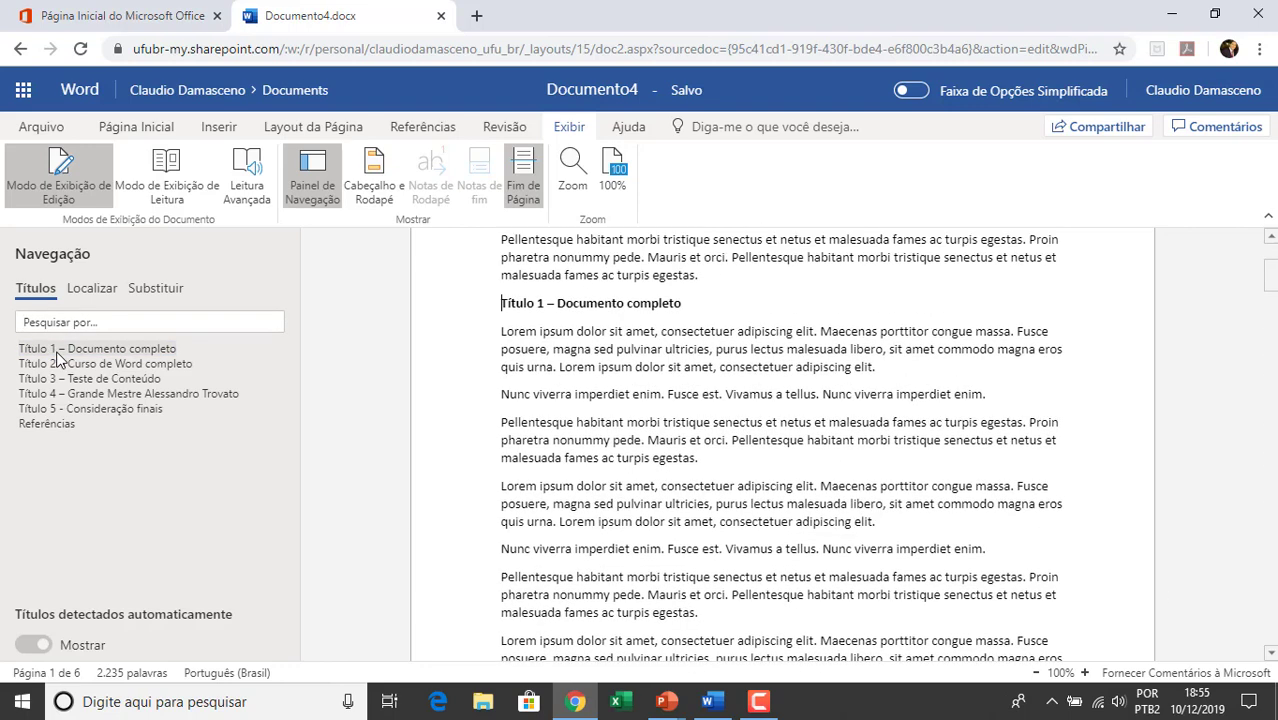
{"action": "left_click", "coordinate": [112, 366]}
{"action": "left_click", "coordinate": [113, 380]}
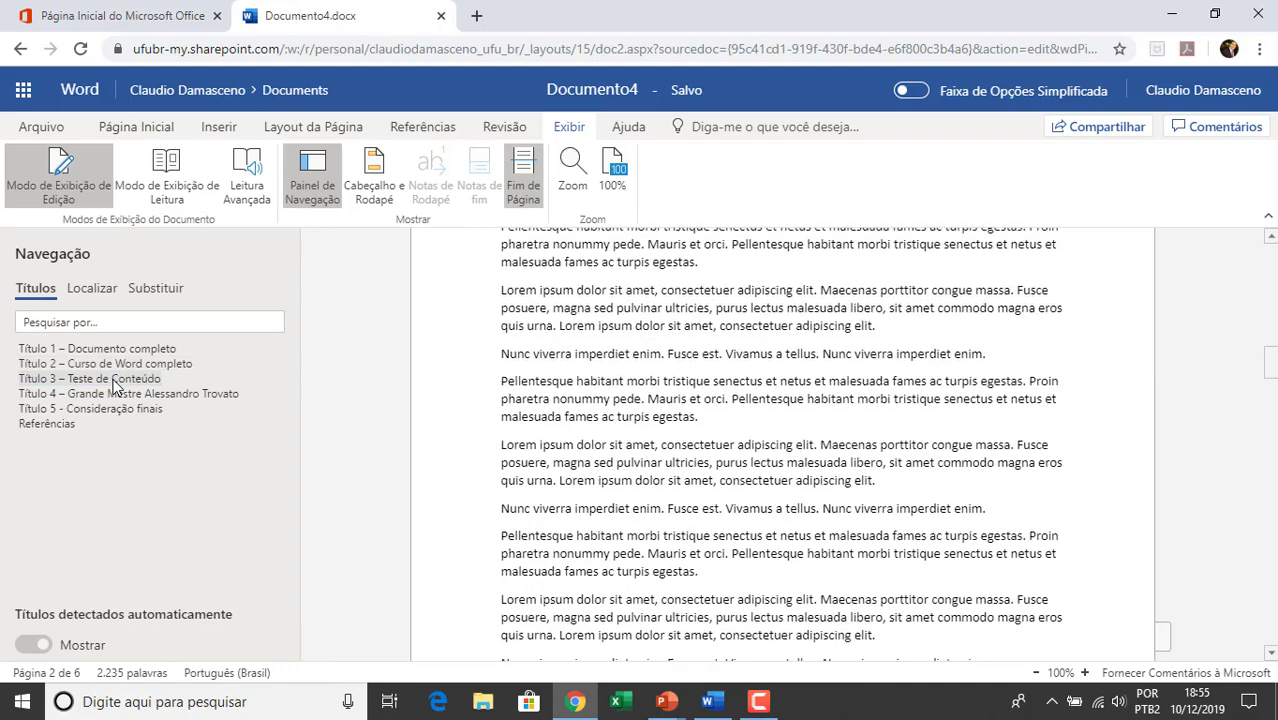
{"action": "left_click", "coordinate": [110, 408]}
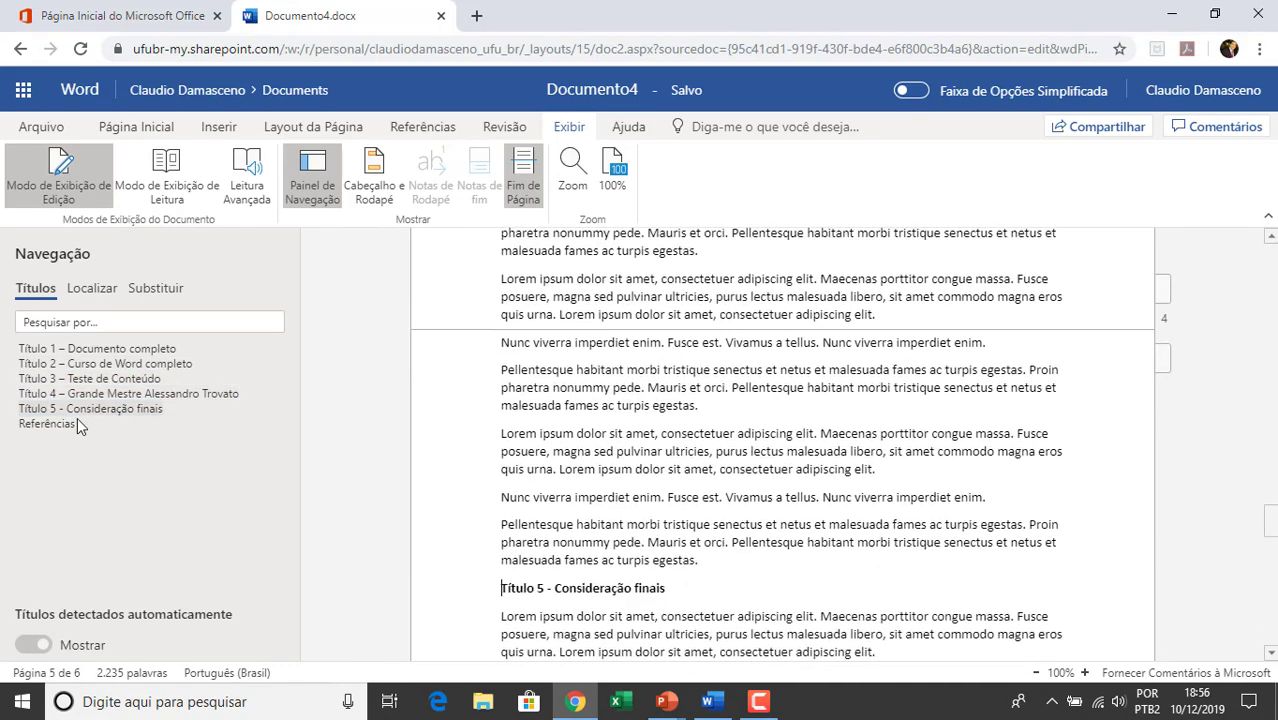
{"action": "left_click", "coordinate": [74, 426]}
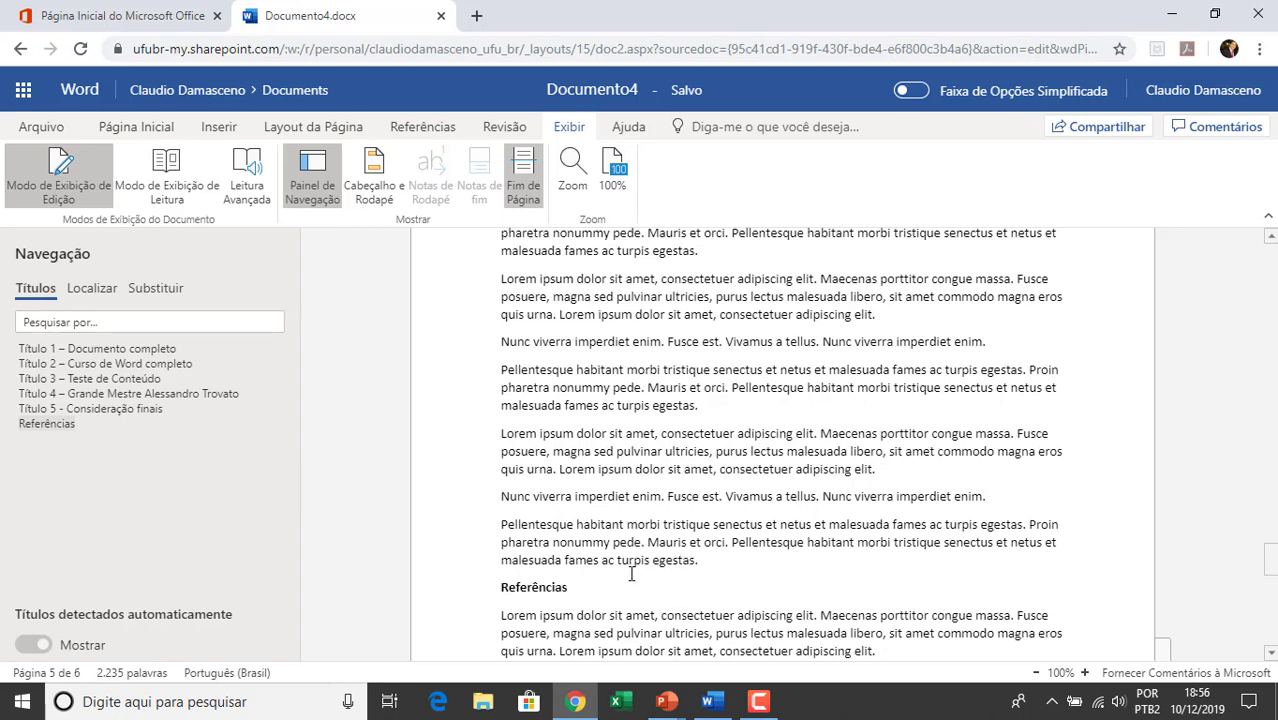
{"action": "left_click", "coordinate": [130, 348]}
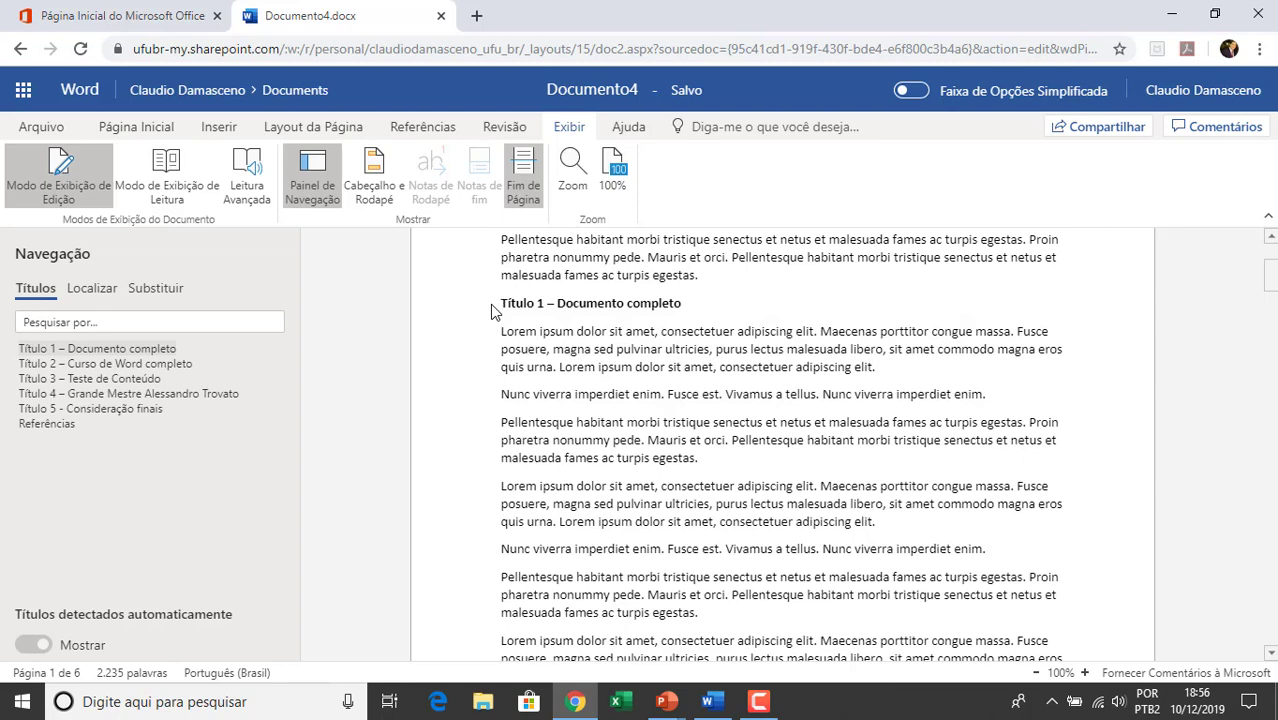
- Search the document for "Lorem"
{"action": "left_click", "coordinate": [212, 322]}
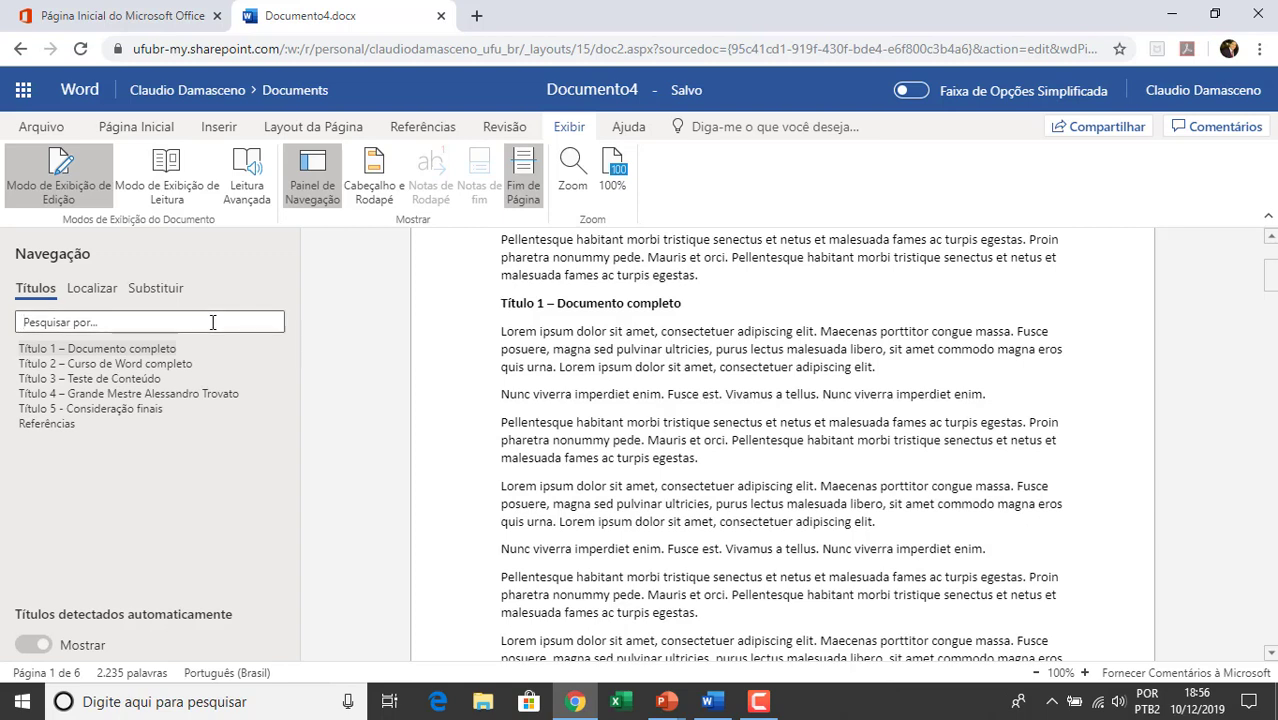
{"action": "type", "text": "Lore"}
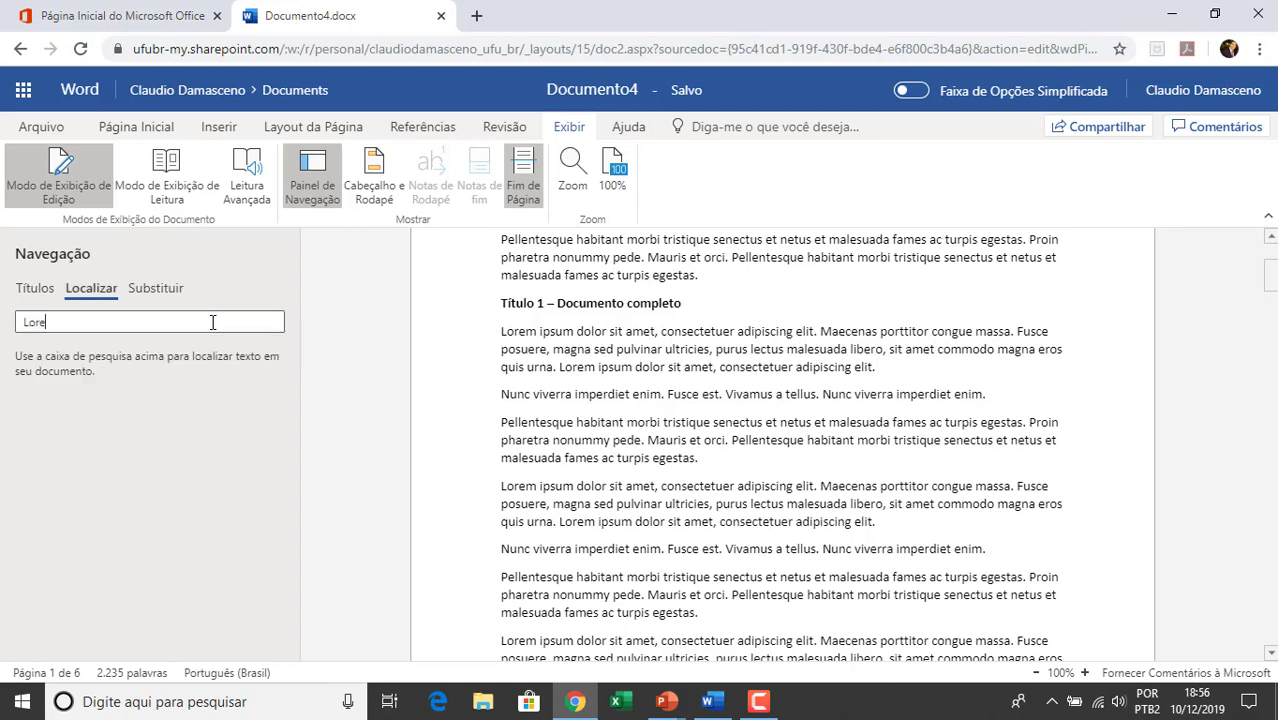
{"action": "type", "text": "m"}
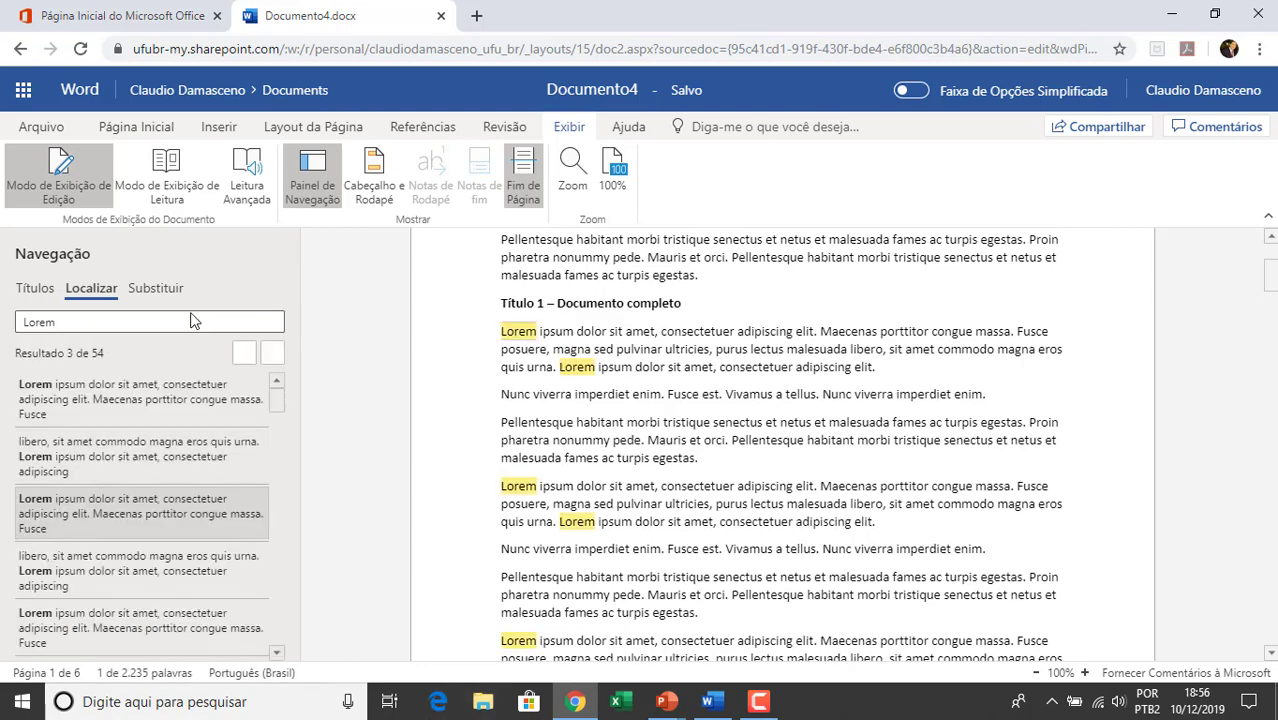
- Go through the "Lorem" matches in the document, starting at the first and continuing to the thirteenth
{"action": "left_click", "coordinate": [184, 384]}
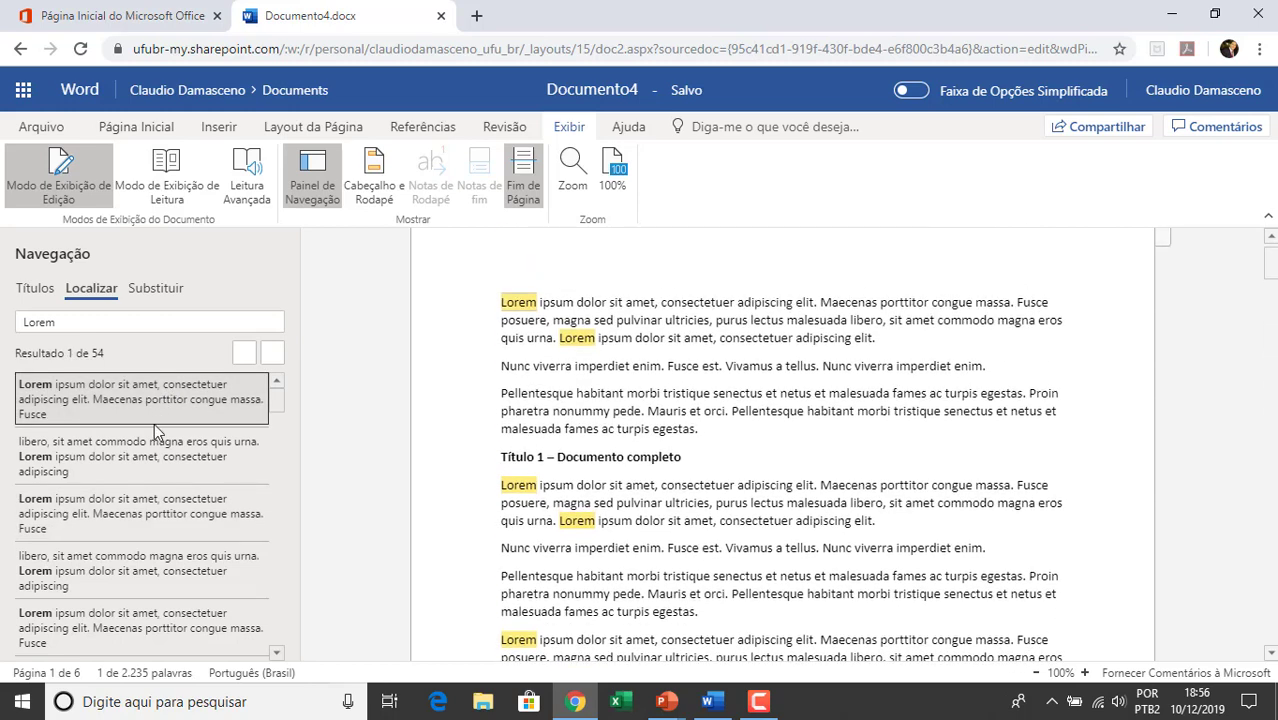
{"action": "left_click", "coordinate": [168, 526]}
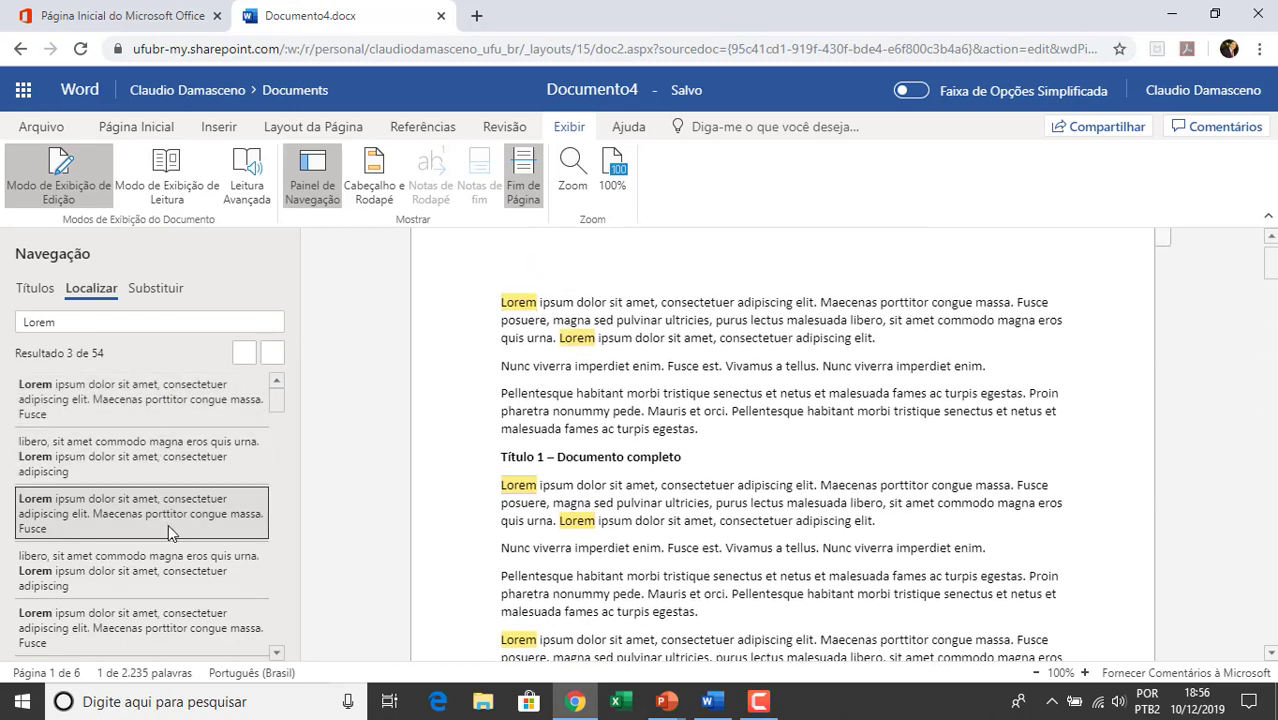
{"action": "left_click", "coordinate": [149, 607]}
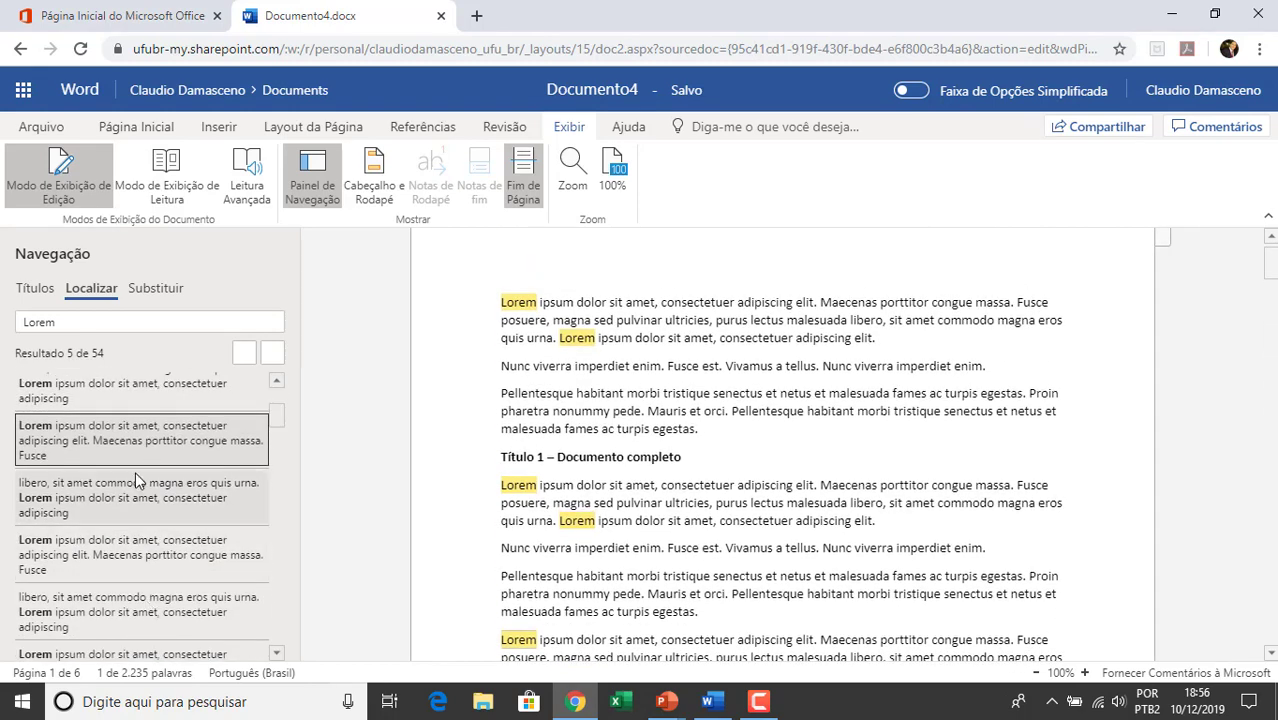
{"action": "left_click", "coordinate": [135, 480]}
{"action": "left_click", "coordinate": [133, 552]}
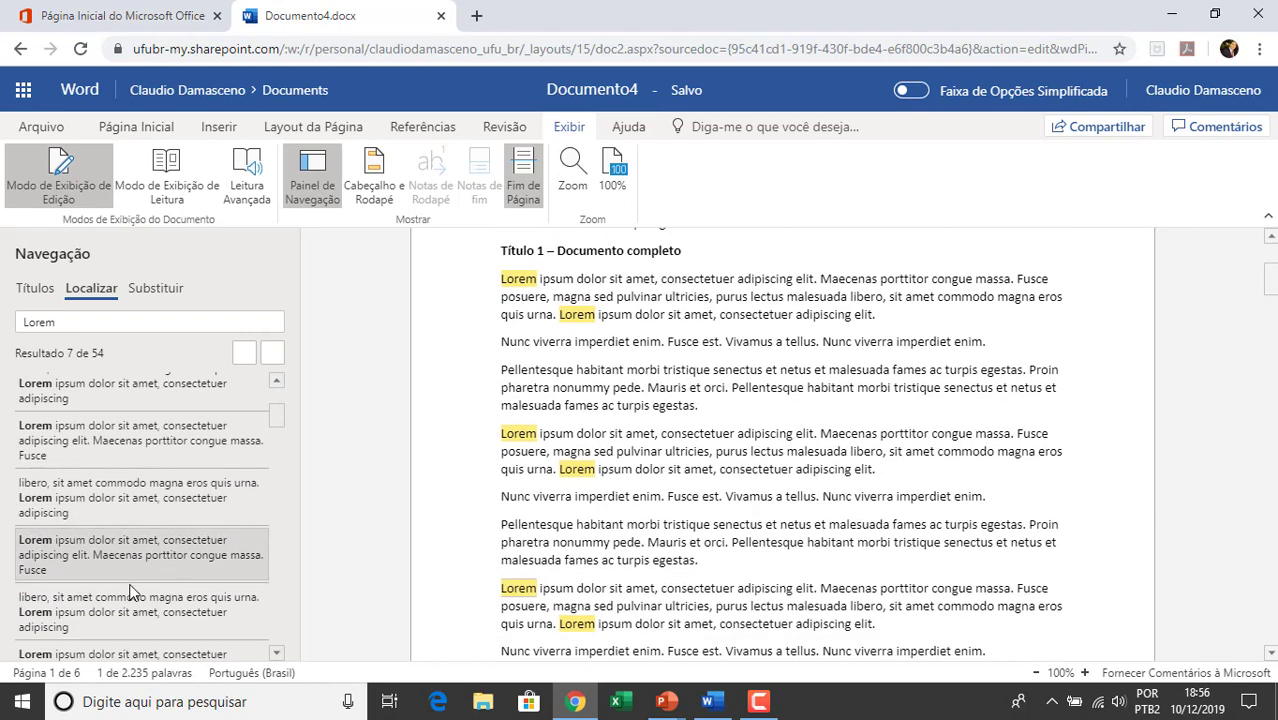
{"action": "left_click", "coordinate": [128, 600]}
{"action": "left_click", "coordinate": [120, 555]}
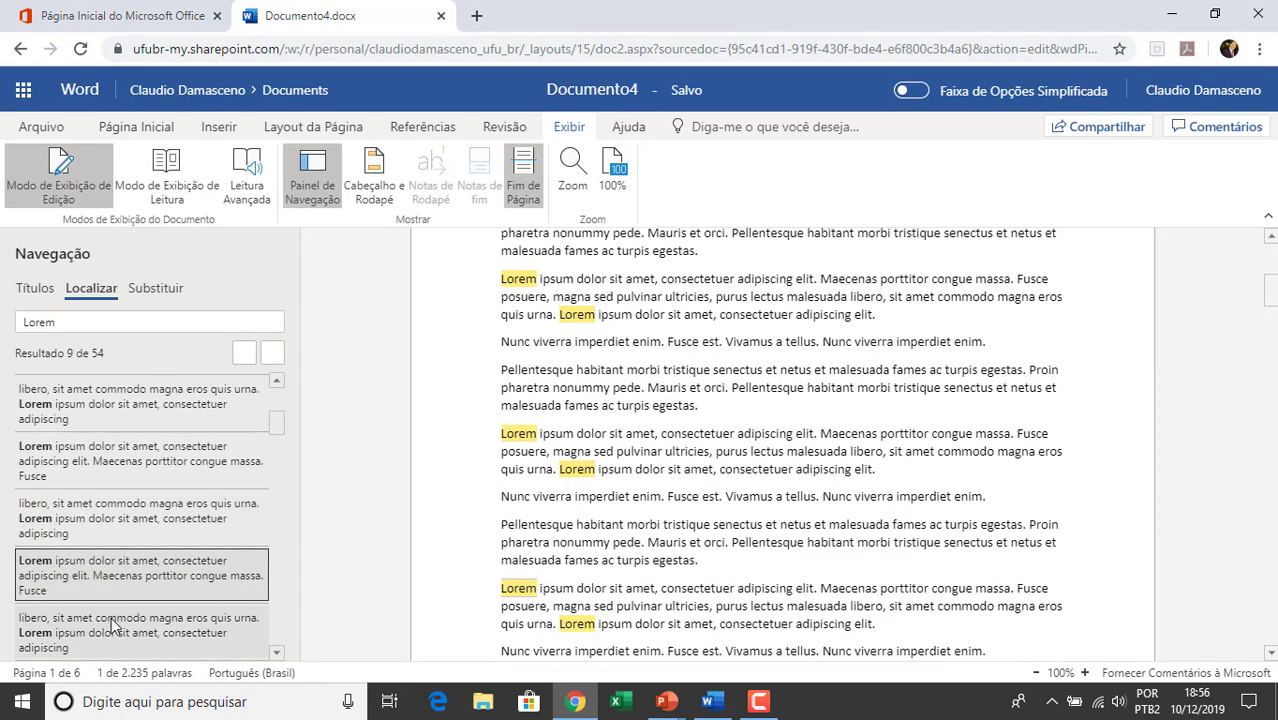
{"action": "left_click", "coordinate": [111, 621]}
{"action": "left_click", "coordinate": [117, 573]}
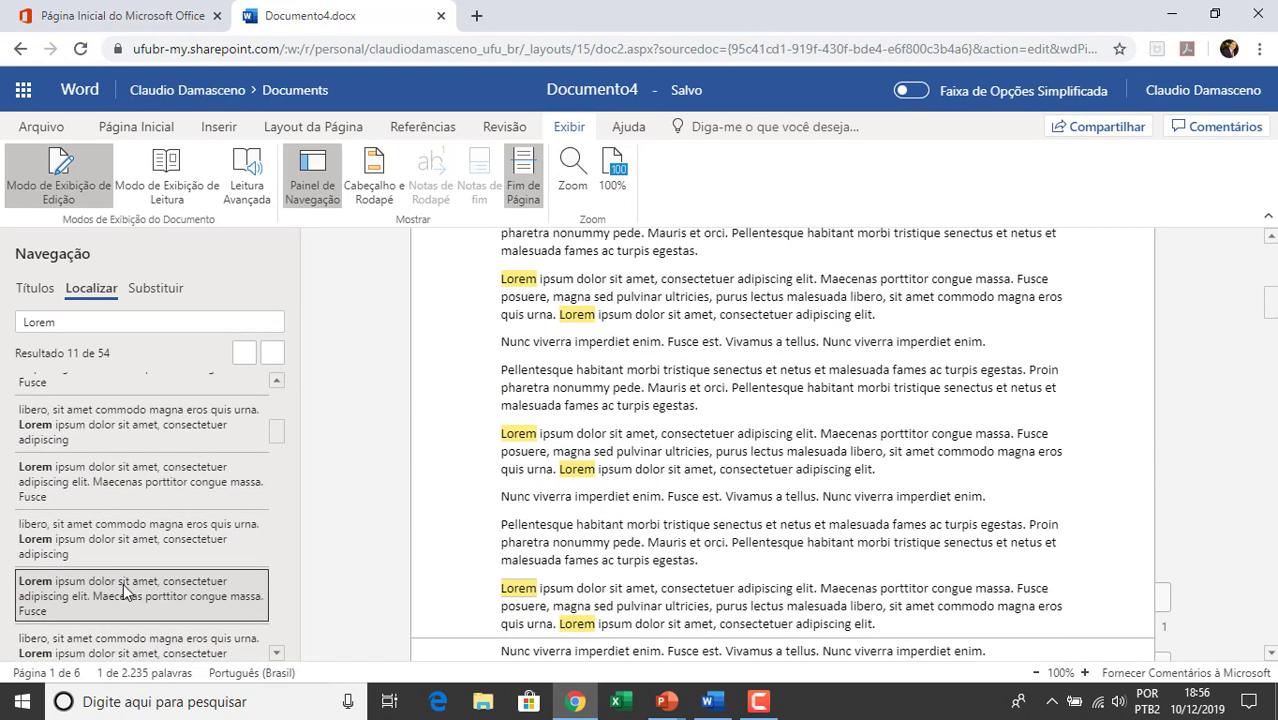
{"action": "left_click", "coordinate": [117, 631]}
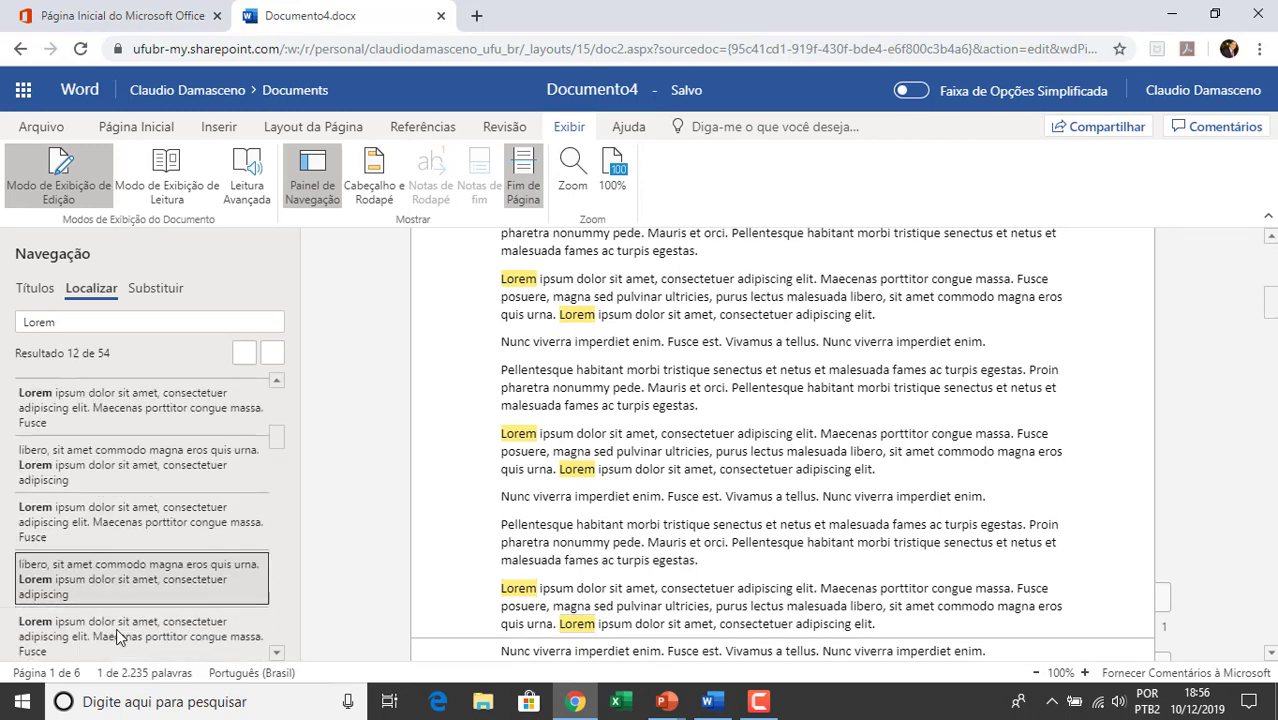
{"action": "left_click", "coordinate": [121, 603]}
- Search the document for "egestas" and visit several of its matches, both early and late in the document
{"action": "left_click", "coordinate": [97, 320]}
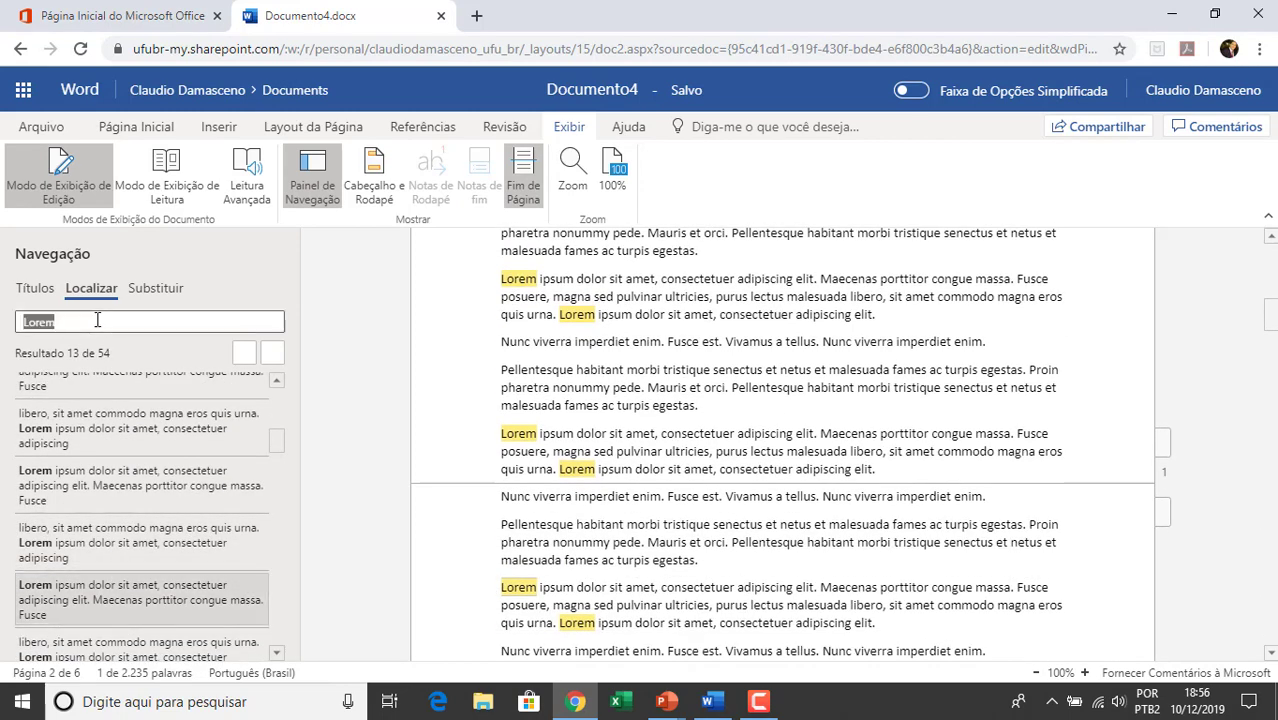
{"action": "type", "text": "egest"}
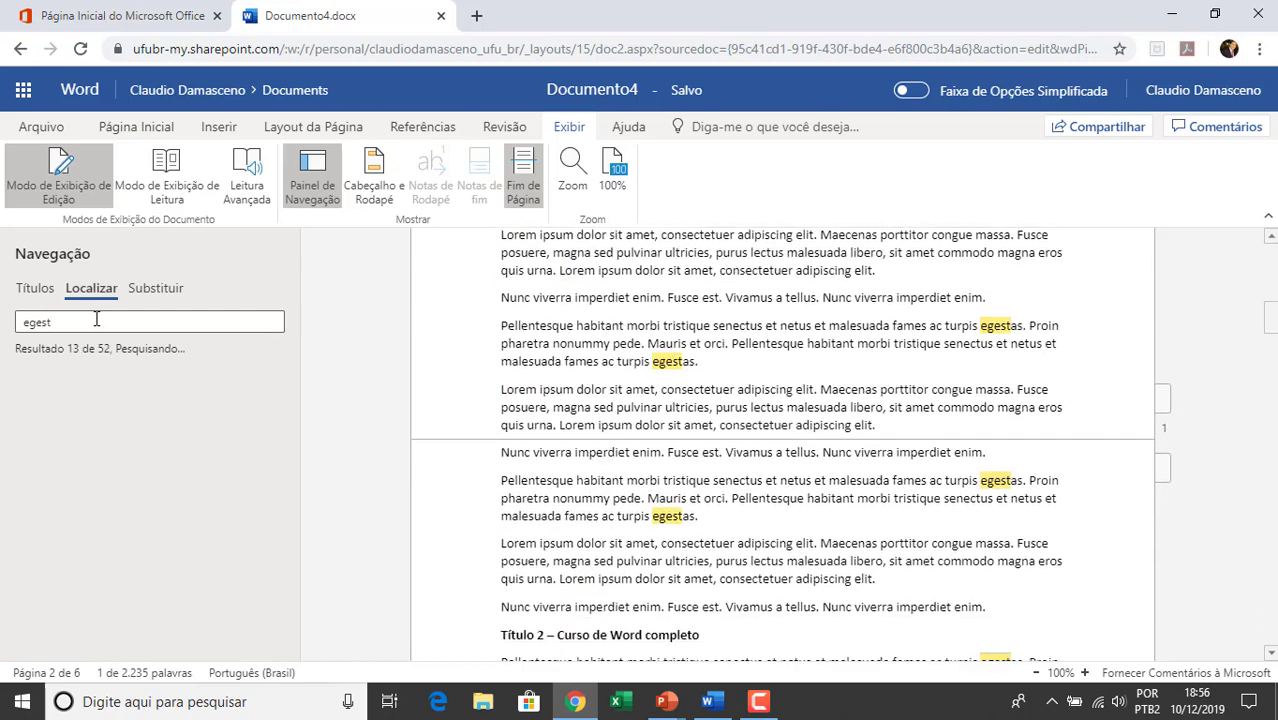
{"action": "type", "text": "as"}
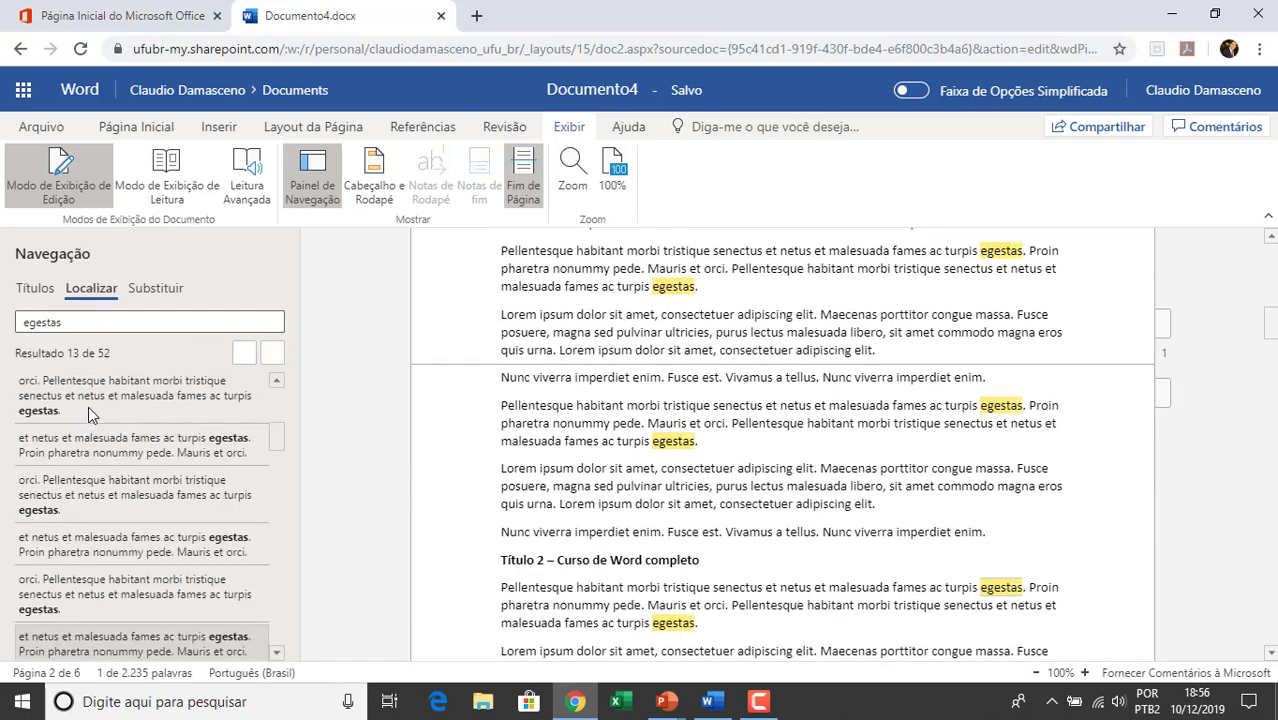
{"action": "left_click", "coordinate": [89, 405]}
{"action": "left_click", "coordinate": [95, 498]}
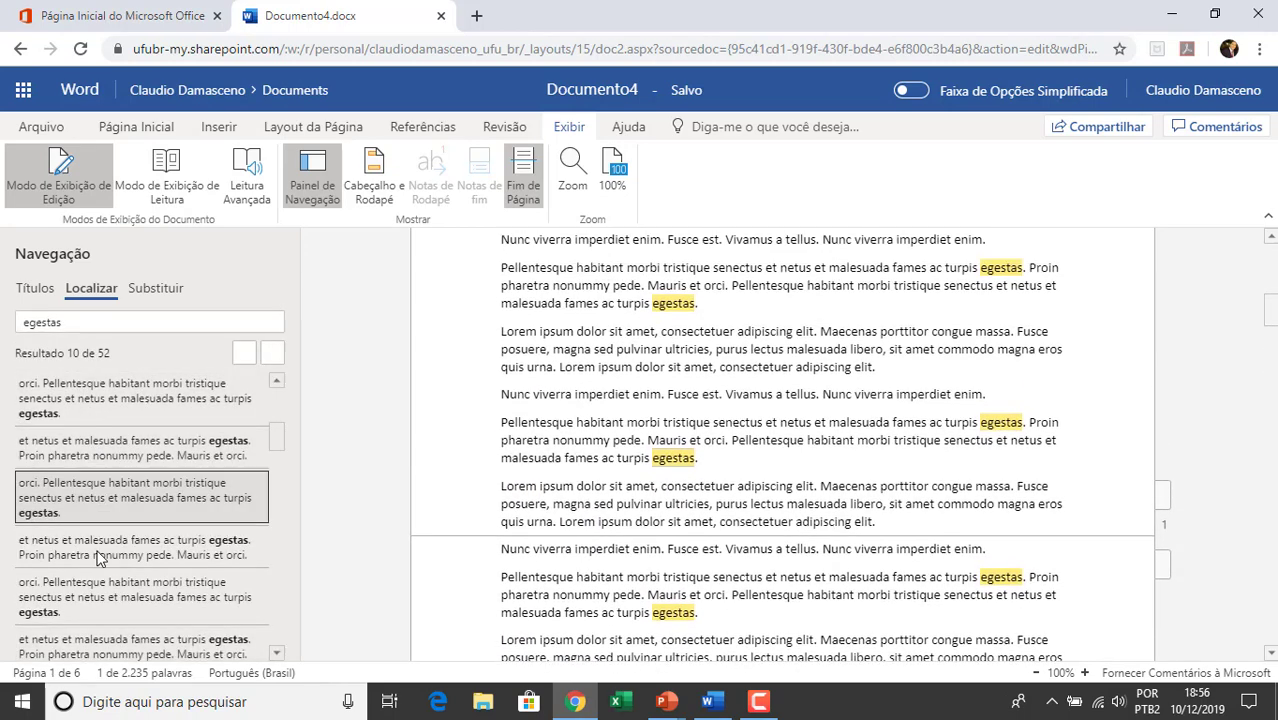
{"action": "scroll", "coordinate": [100, 560], "scroll_direction": "down", "scroll_amount": 10}
{"action": "left_click", "coordinate": [109, 565]}
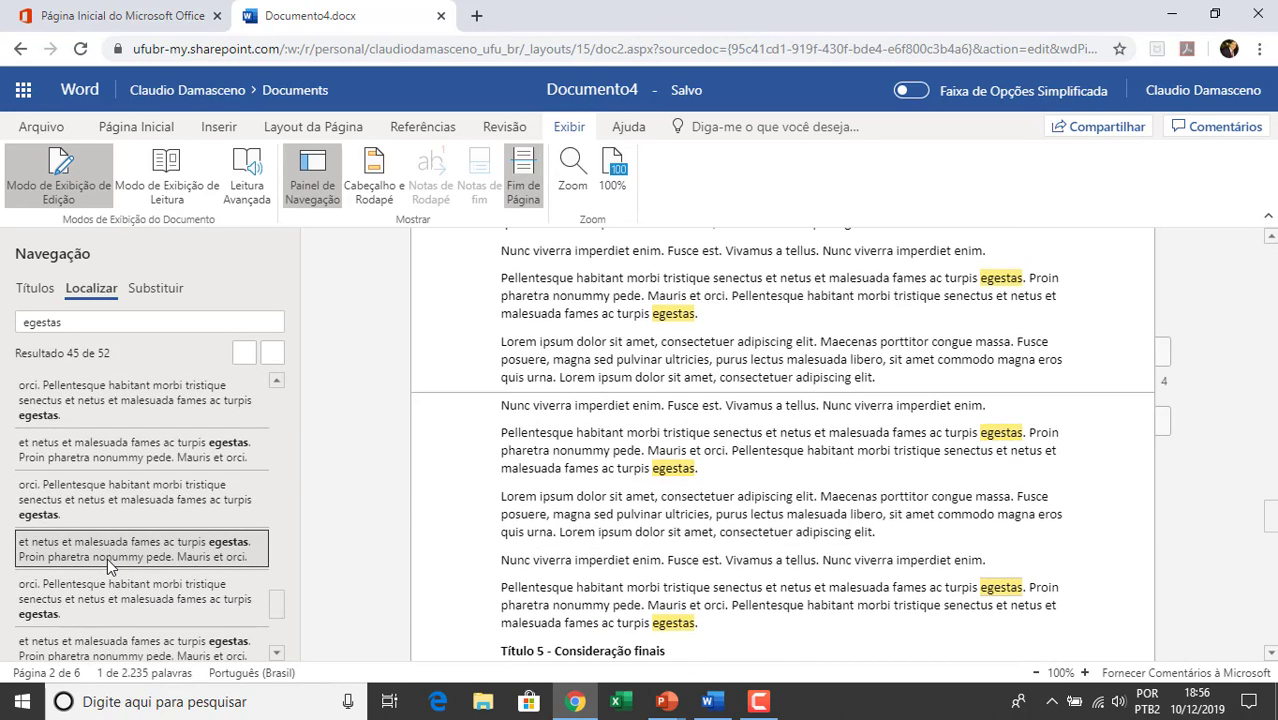
{"action": "left_click", "coordinate": [140, 596]}
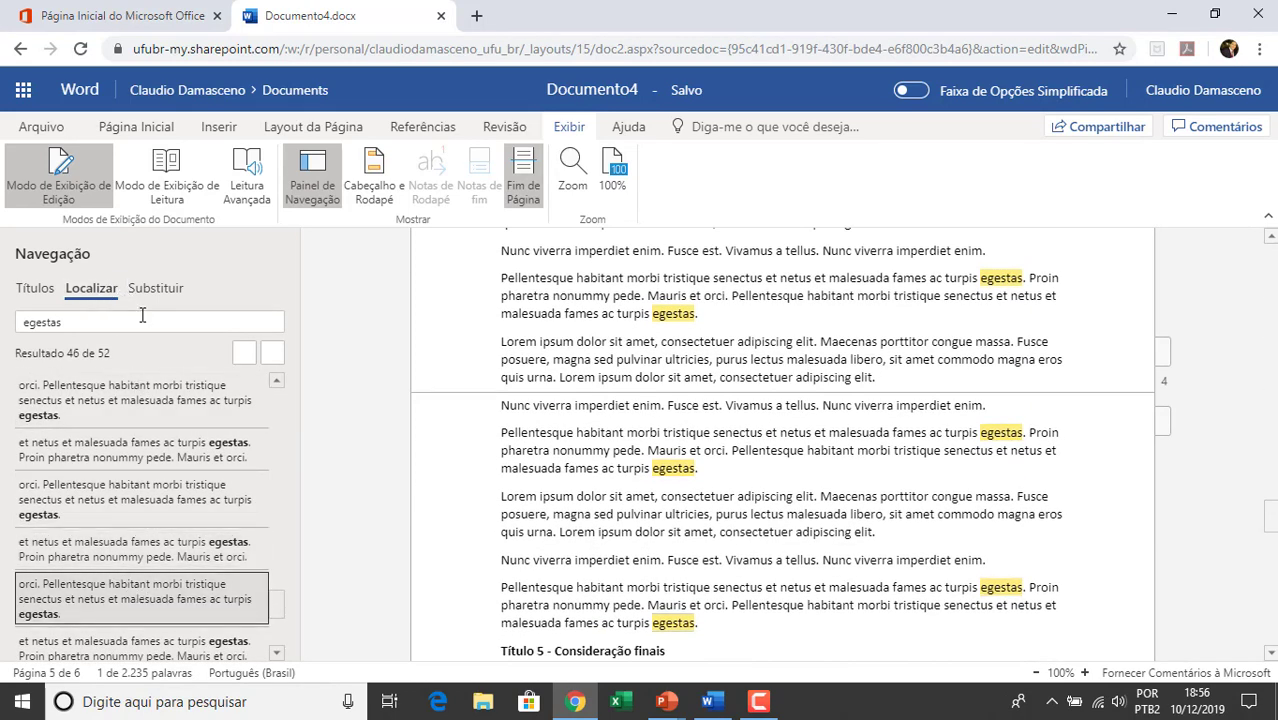
- Search the document for "tít" to locate the numbered section headings
{"action": "left_click", "coordinate": [74, 318]}
{"action": "type", "text": "tit"}
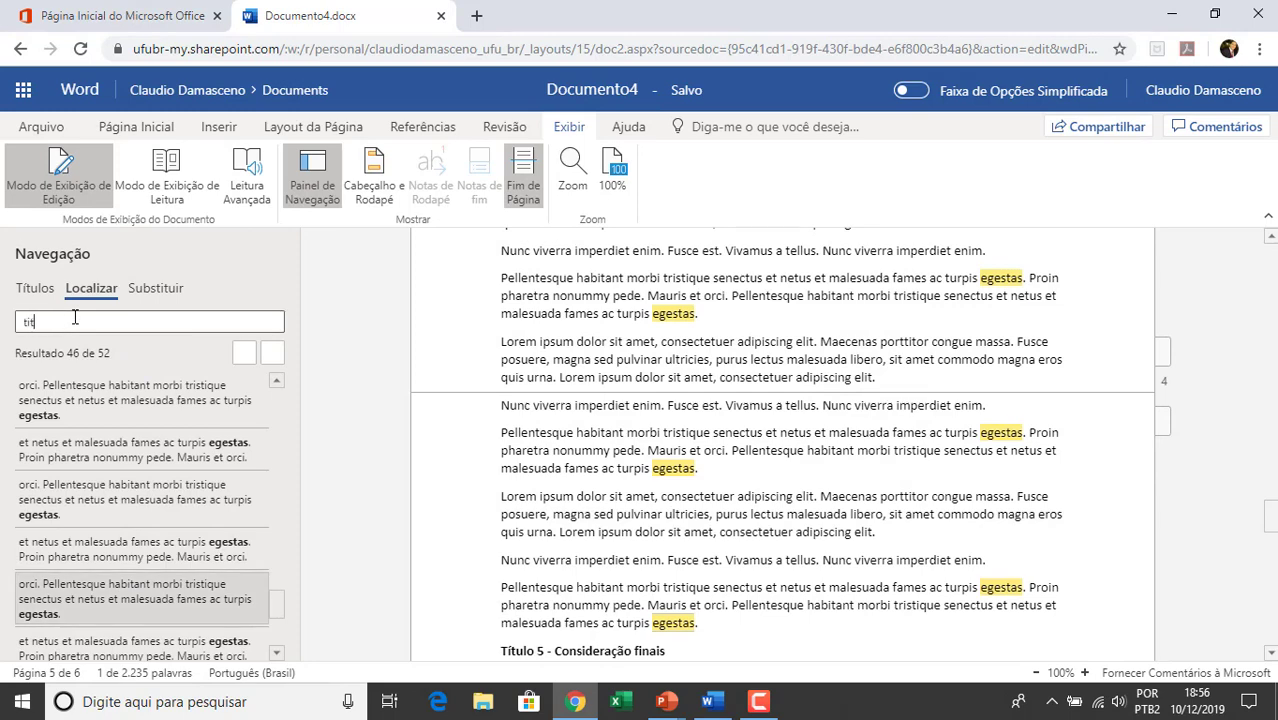
{"action": "key", "text": "BackSpace"}
{"action": "key", "text": "BackSpace"}
{"action": "key", "text": "BackSpace"}
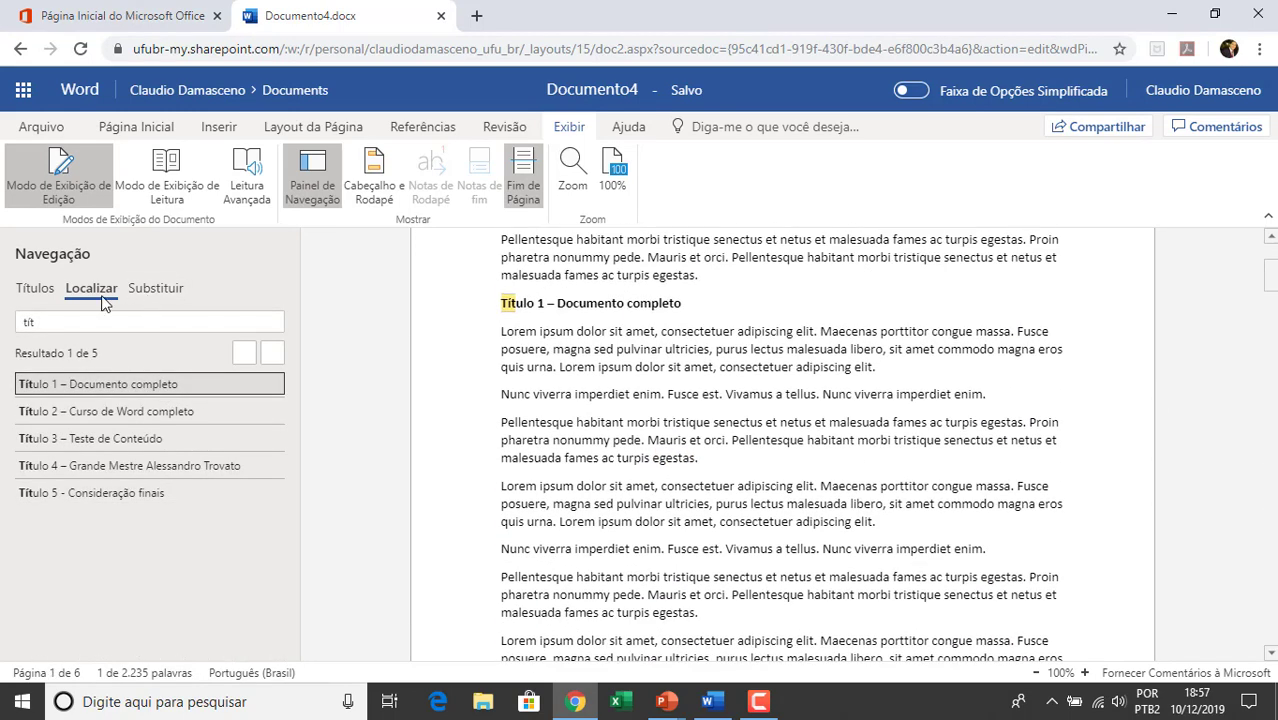
- Replace every occurrence of "Título" in the document with "Texto destacado"
{"action": "left_click", "coordinate": [142, 291]}
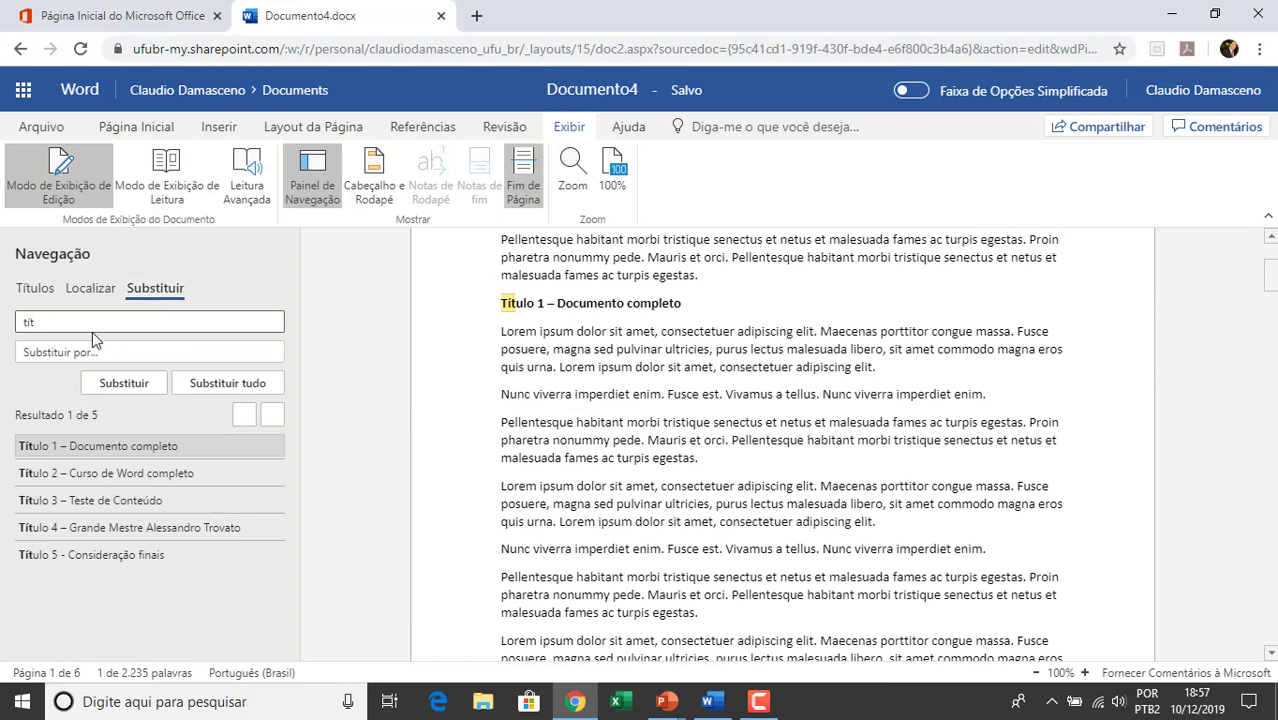
{"action": "double_click", "coordinate": [36, 321]}
{"action": "type", "text": "Título"}
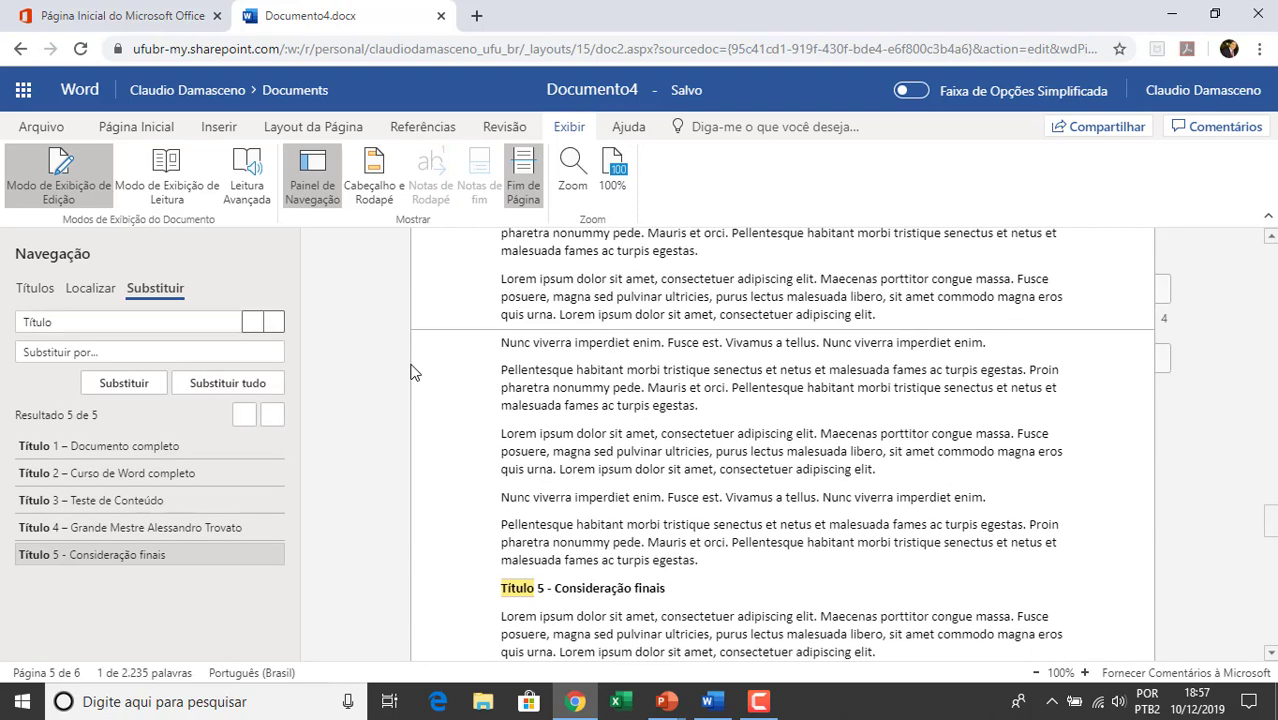
{"action": "key", "text": "Tab"}
{"action": "type", "text": "t"}
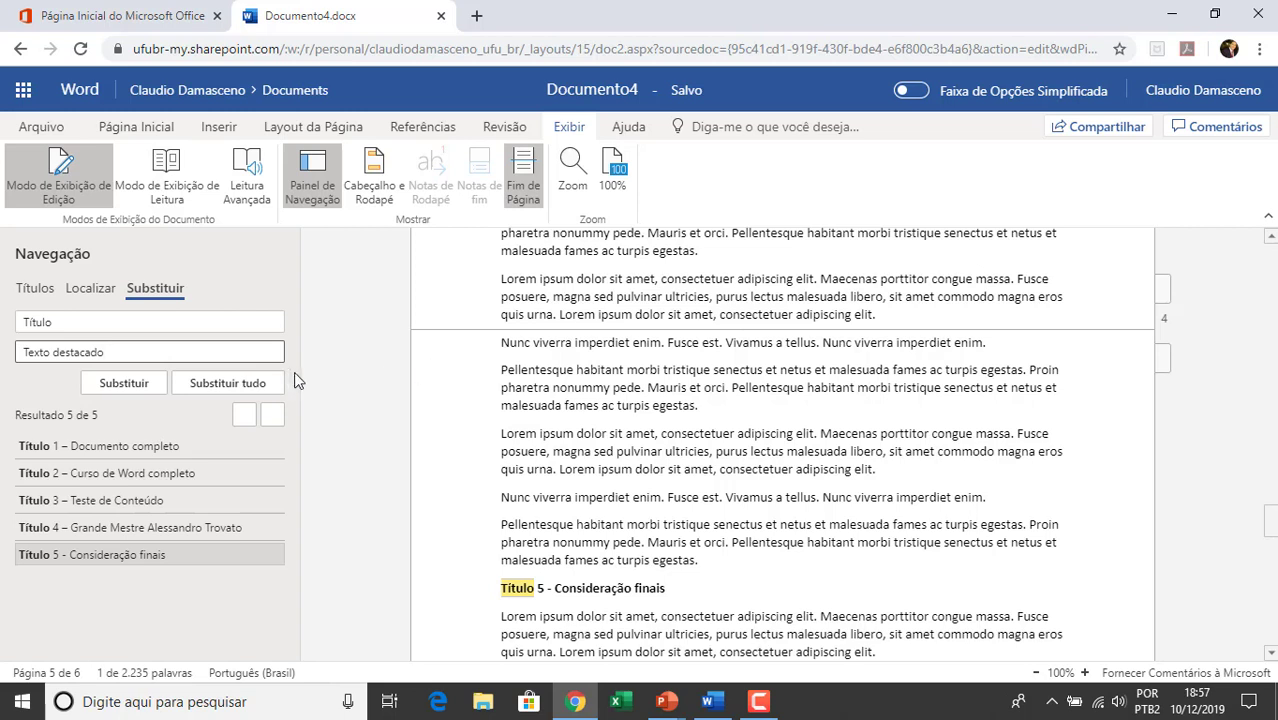
{"action": "left_click", "coordinate": [226, 377]}
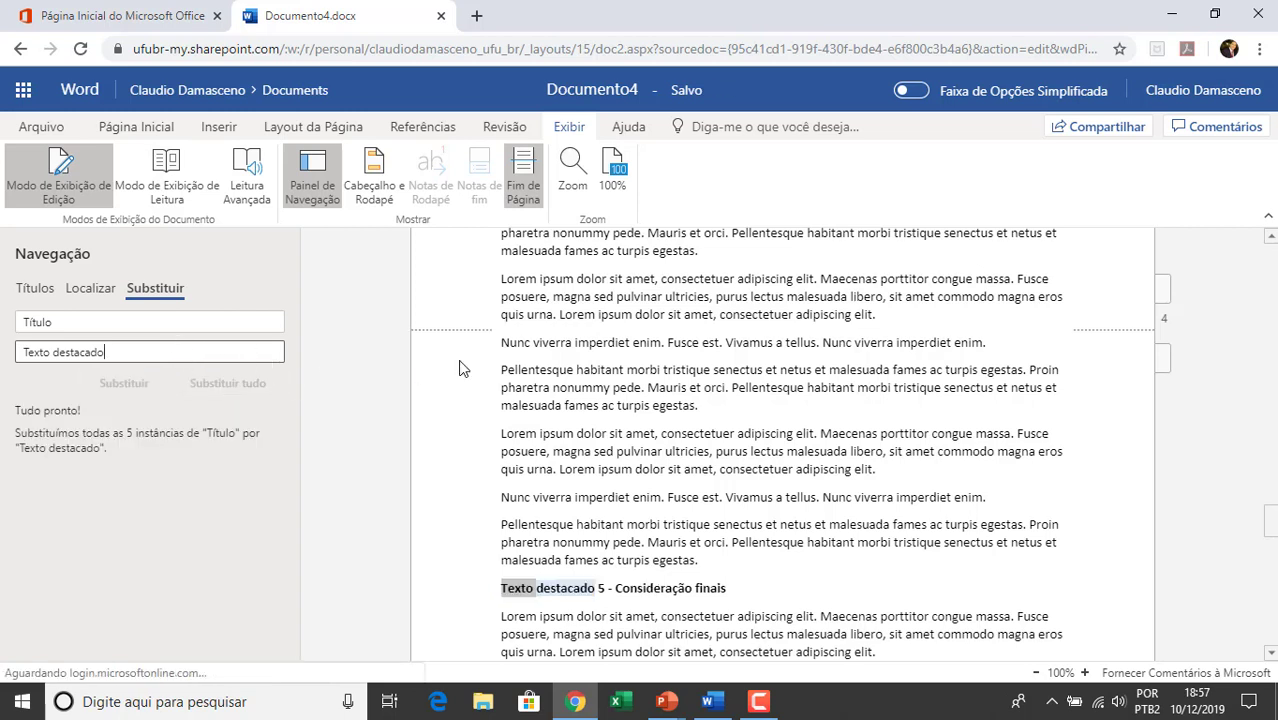
- Return to the headings list and jump to the headings Texto destacado 1, 2 and 3
{"action": "left_click", "coordinate": [33, 289]}
{"action": "left_click", "coordinate": [72, 349]}
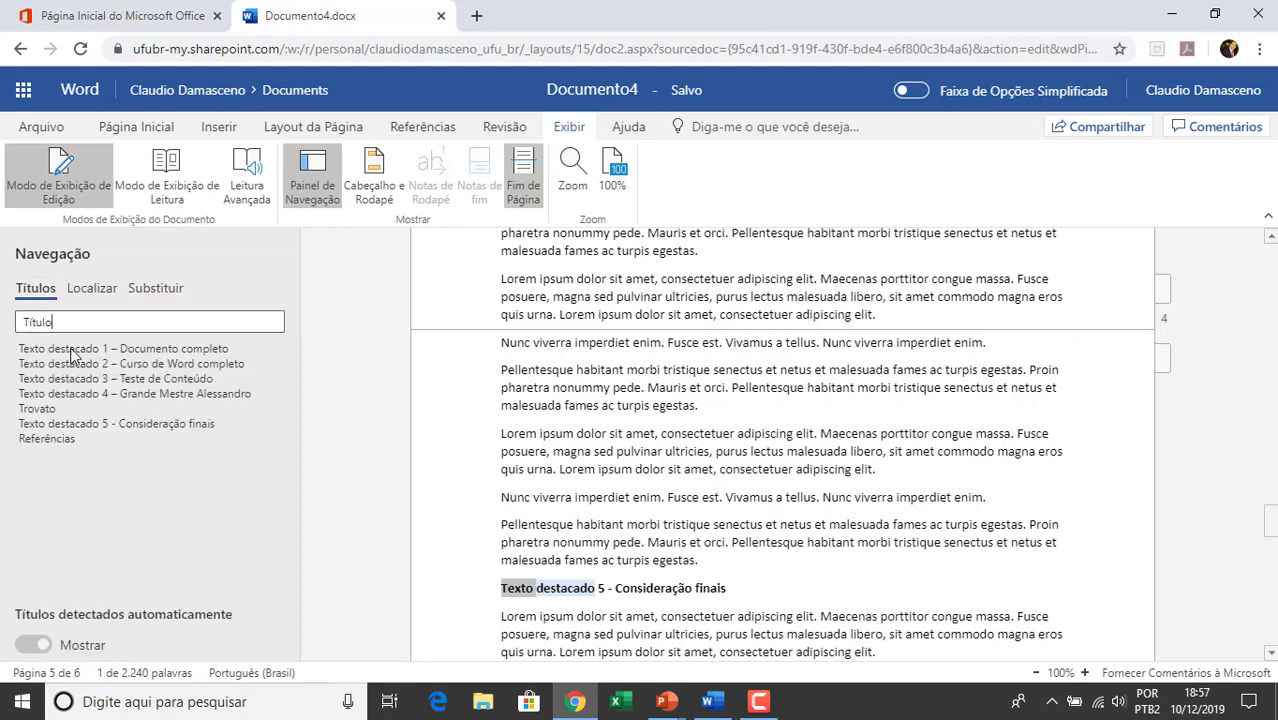
{"action": "left_click", "coordinate": [76, 364]}
{"action": "left_click", "coordinate": [75, 379]}
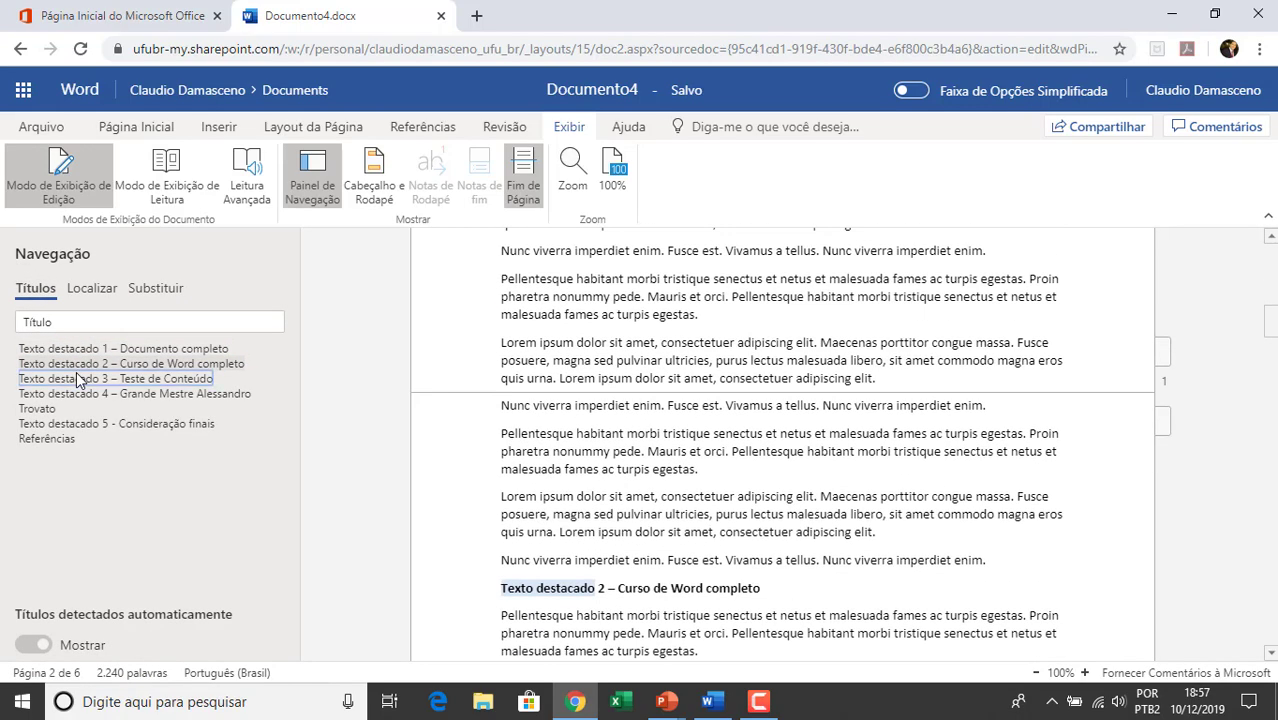
- Jump to the headings Texto destacado 4 and 5, and revisit the pane's find and replace views
{"action": "left_click", "coordinate": [73, 405]}
{"action": "left_click", "coordinate": [74, 423]}
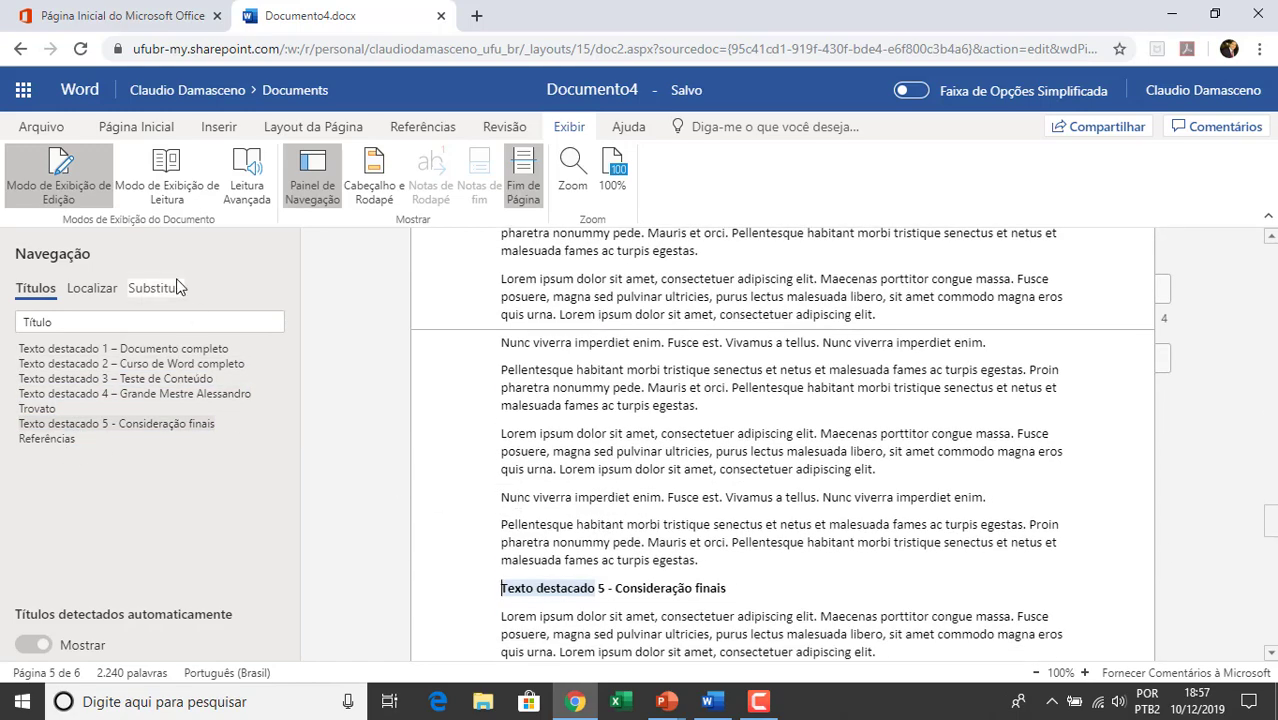
{"action": "left_click", "coordinate": [90, 290]}
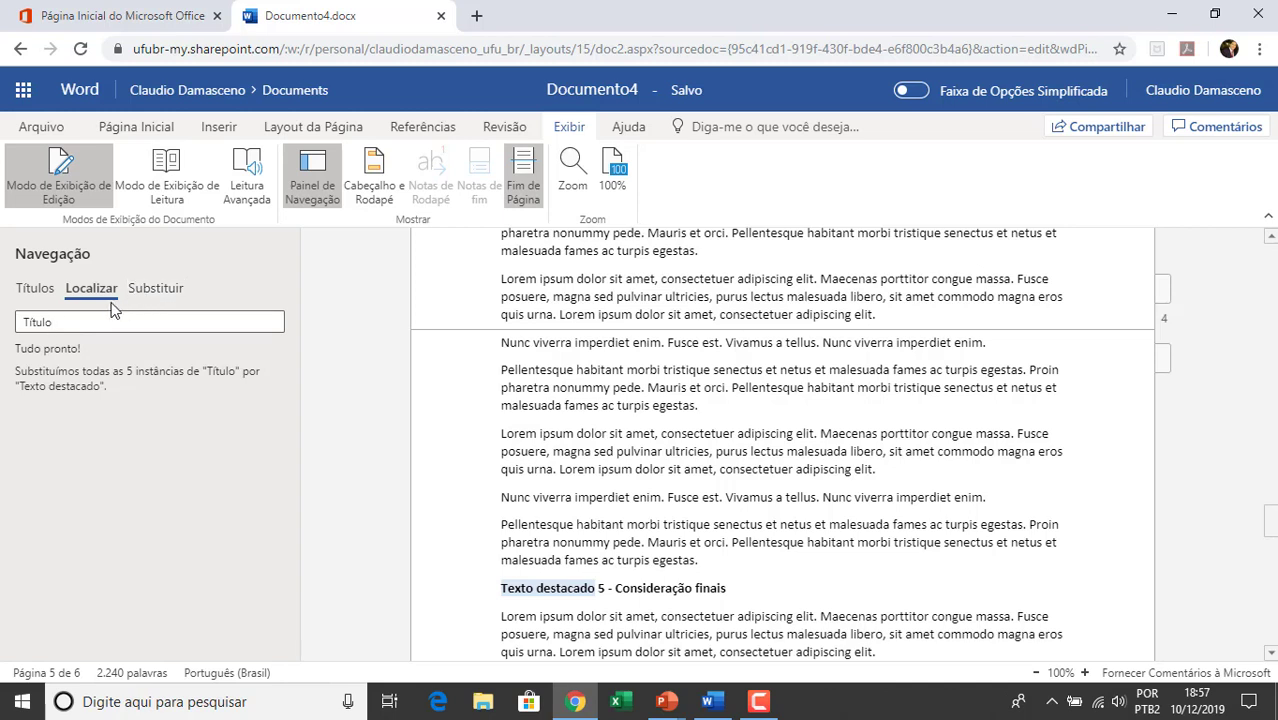
{"action": "left_click", "coordinate": [160, 292]}
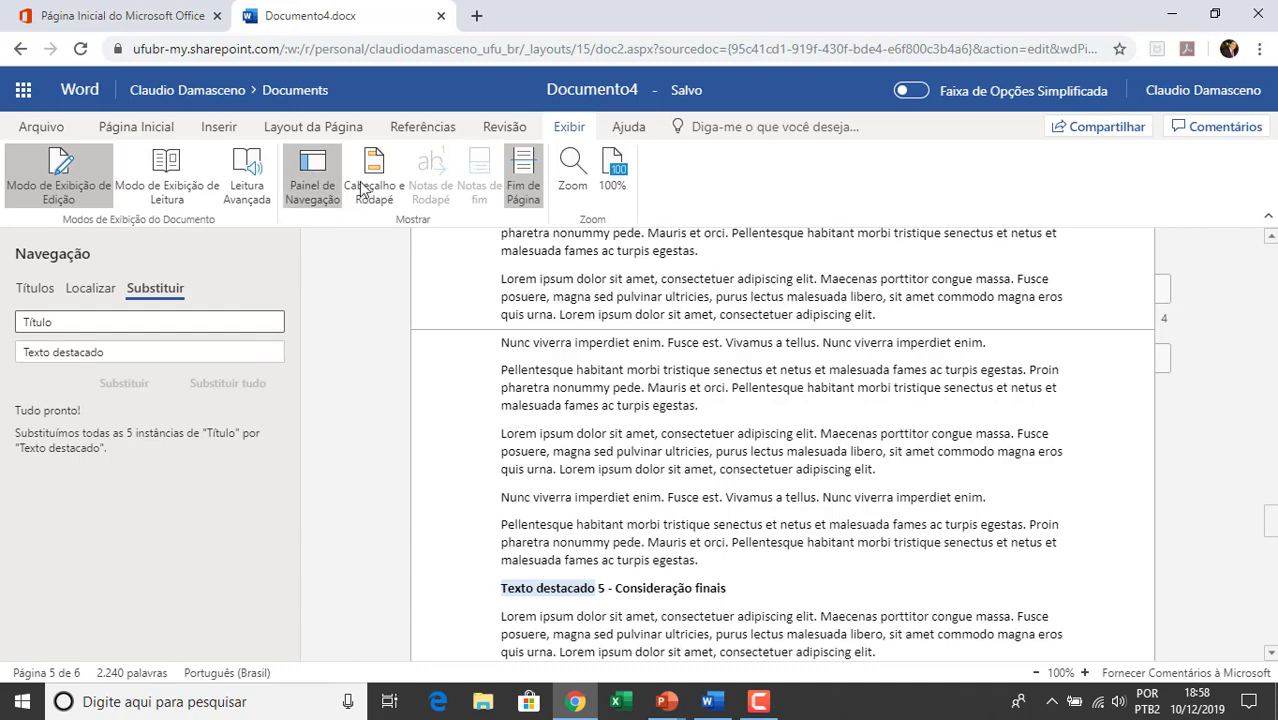
- Hide the navigation pane, show it once more and hide it again
{"action": "left_click", "coordinate": [314, 182]}
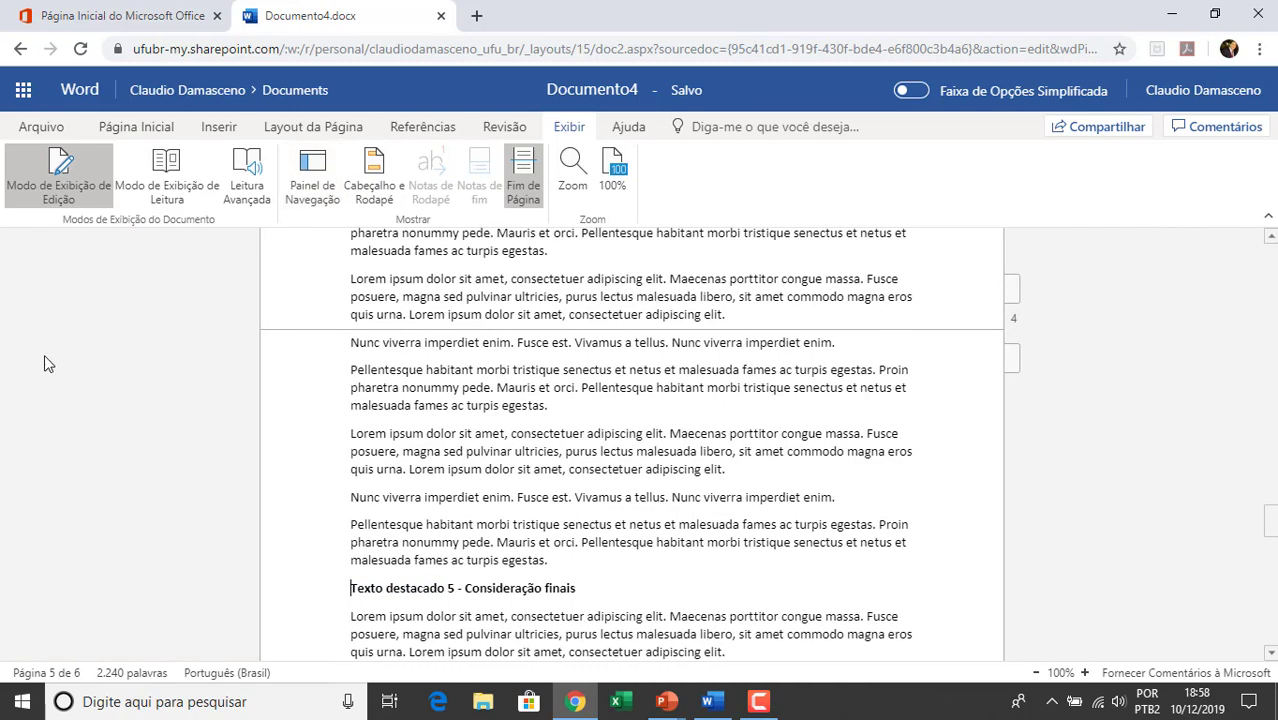
{"action": "left_click", "coordinate": [314, 182]}
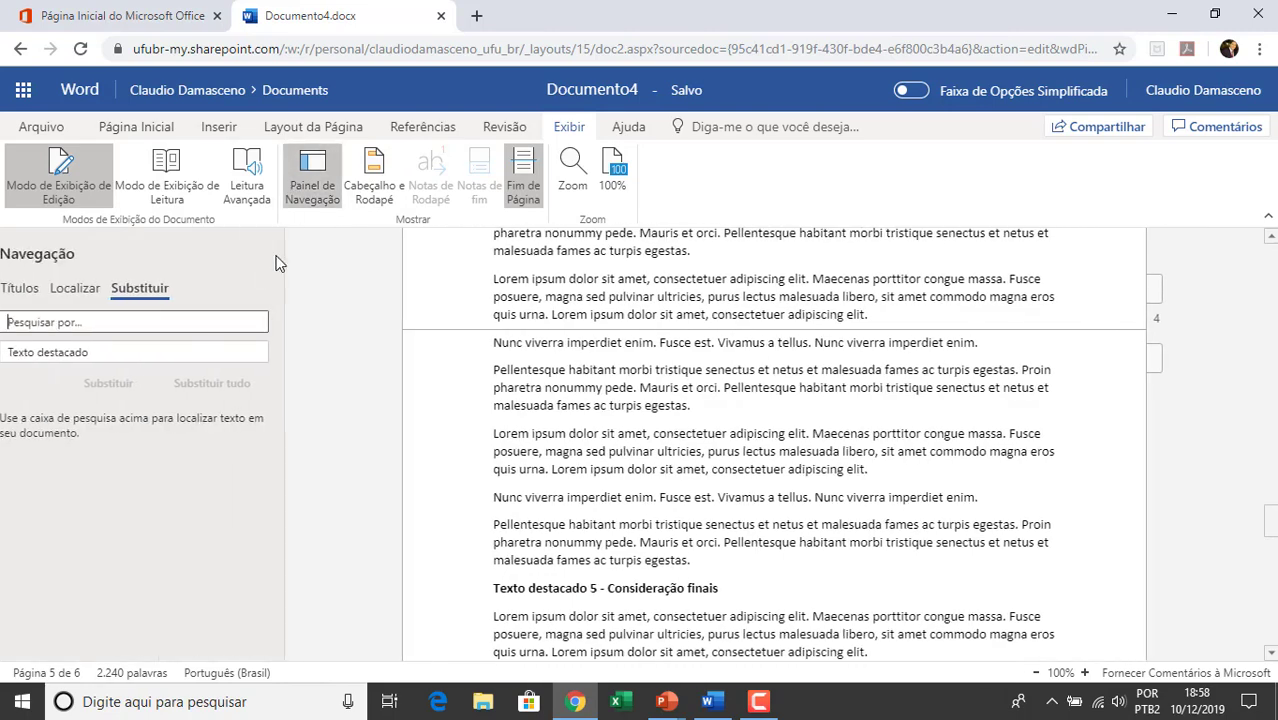
{"action": "left_click", "coordinate": [316, 182]}
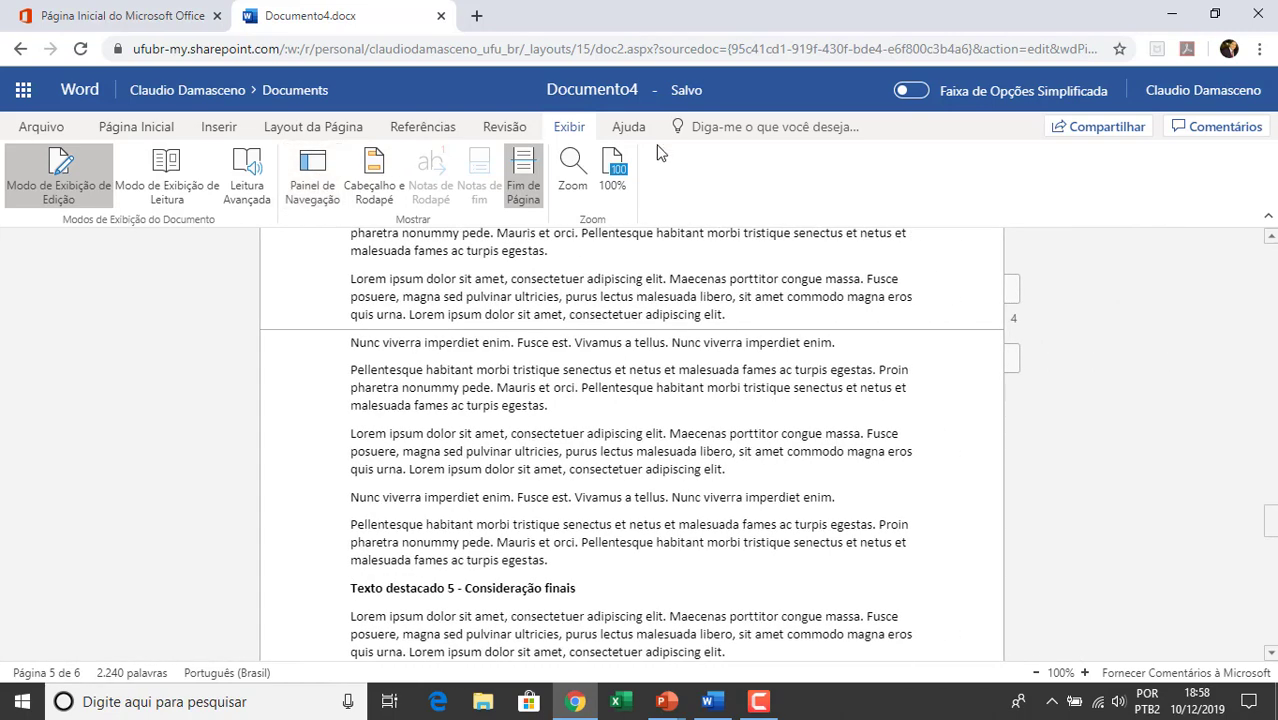
- Open the document's header and footer for editing
{"action": "left_click", "coordinate": [374, 178]}
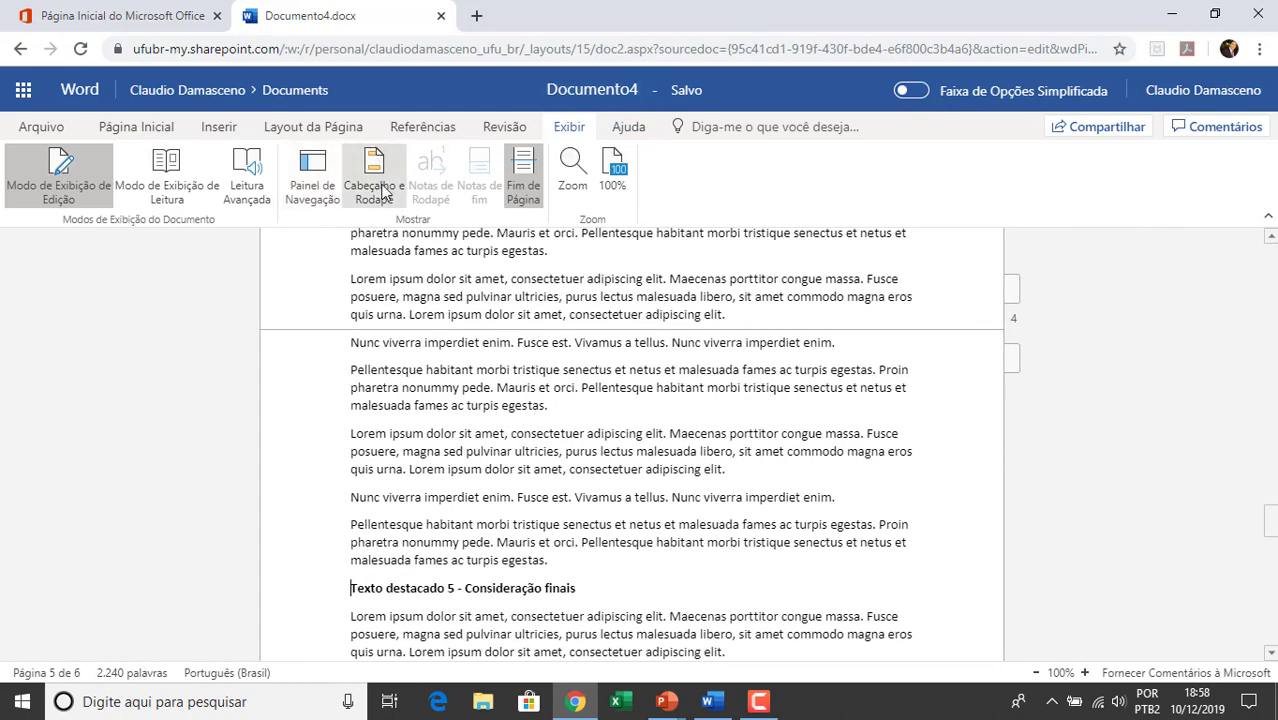
{"action": "left_click", "coordinate": [230, 128]}
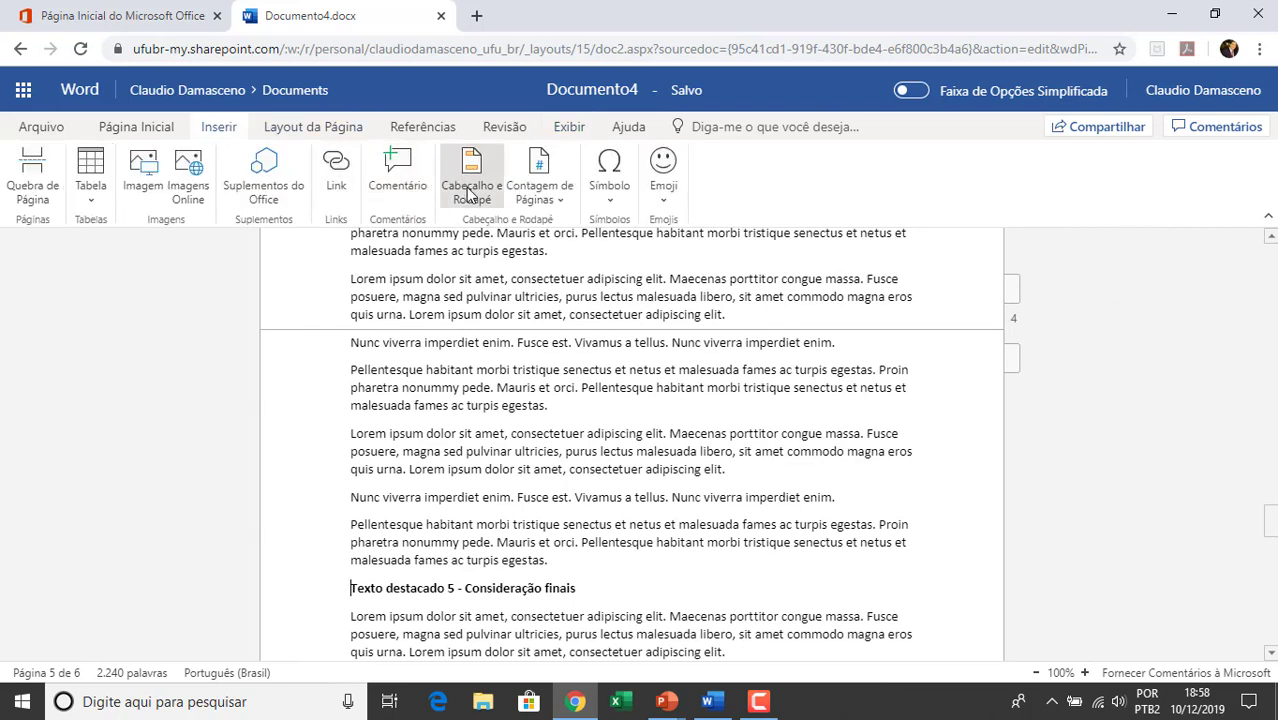
{"action": "left_click", "coordinate": [557, 133]}
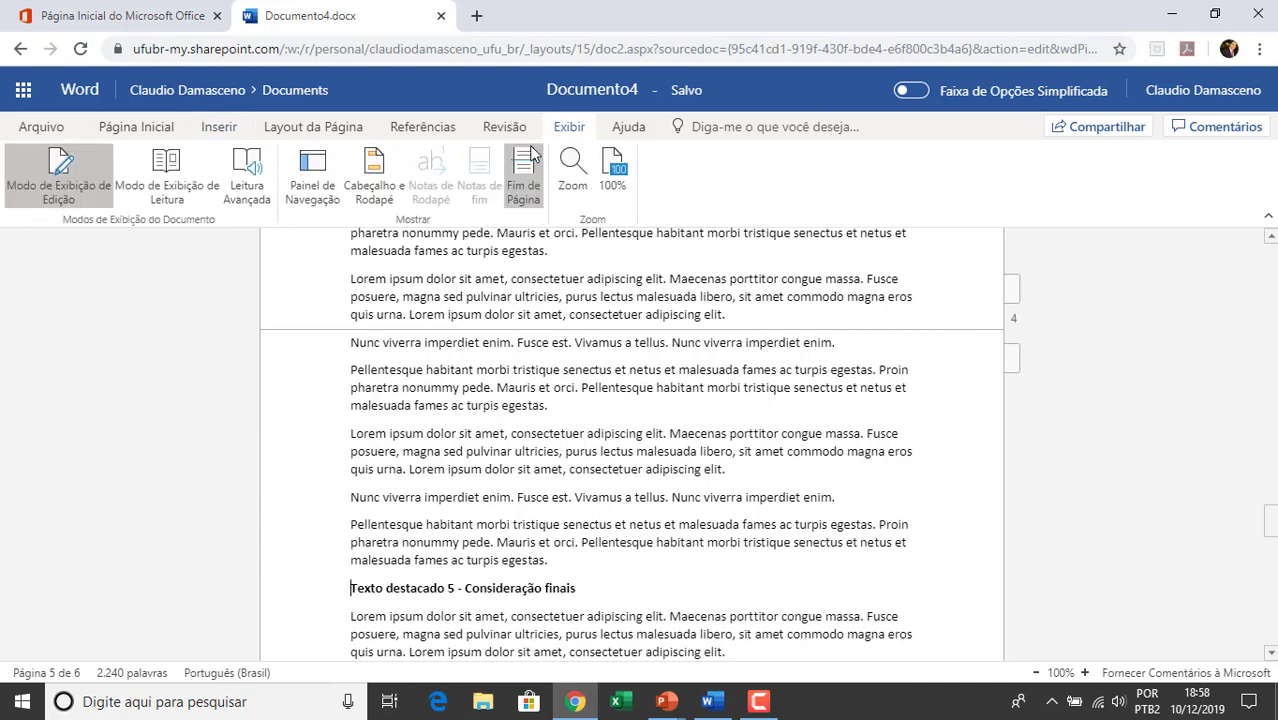
{"action": "left_click", "coordinate": [380, 187]}
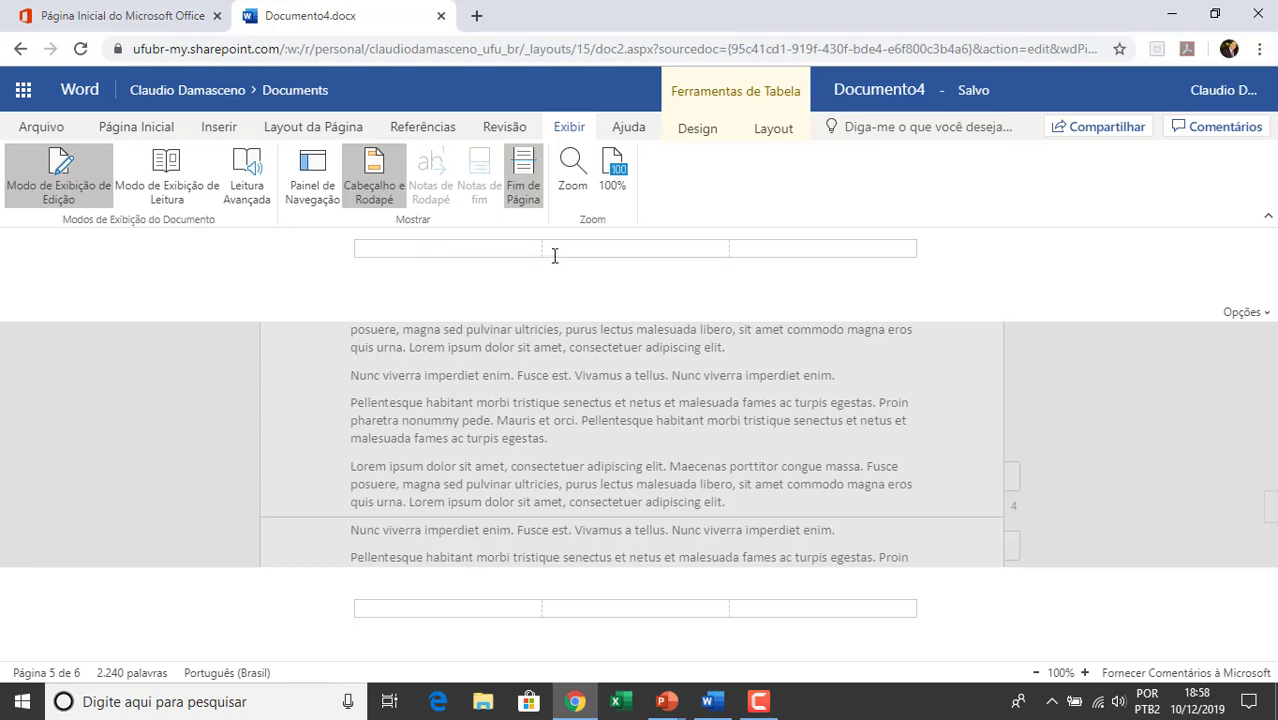
- Place the cursor in different cells of the header and footer tables, finishing in the last header cell
{"action": "left_click", "coordinate": [632, 258]}
{"action": "left_click", "coordinate": [771, 258]}
{"action": "left_click", "coordinate": [612, 609]}
{"action": "left_click", "coordinate": [833, 609]}
{"action": "left_click", "coordinate": [469, 250]}
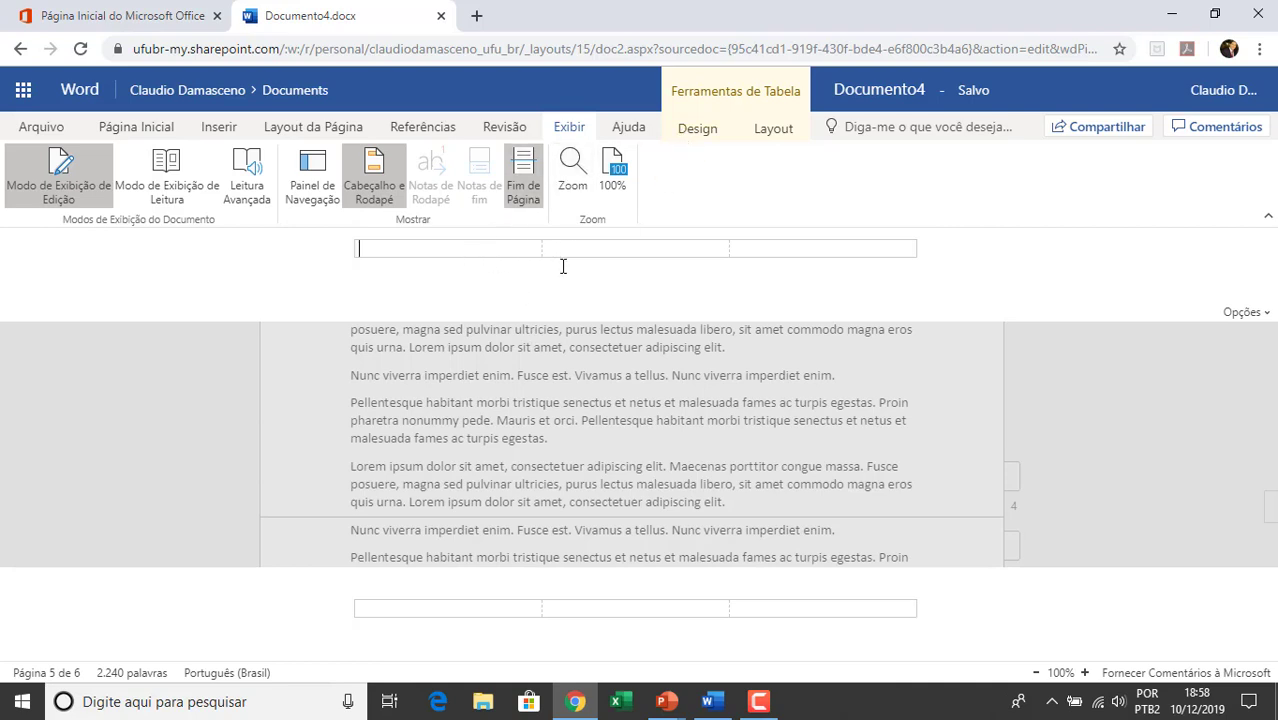
{"action": "left_click", "coordinate": [756, 248]}
- Review the table design and table layout options available for the header cells
{"action": "left_click", "coordinate": [690, 129]}
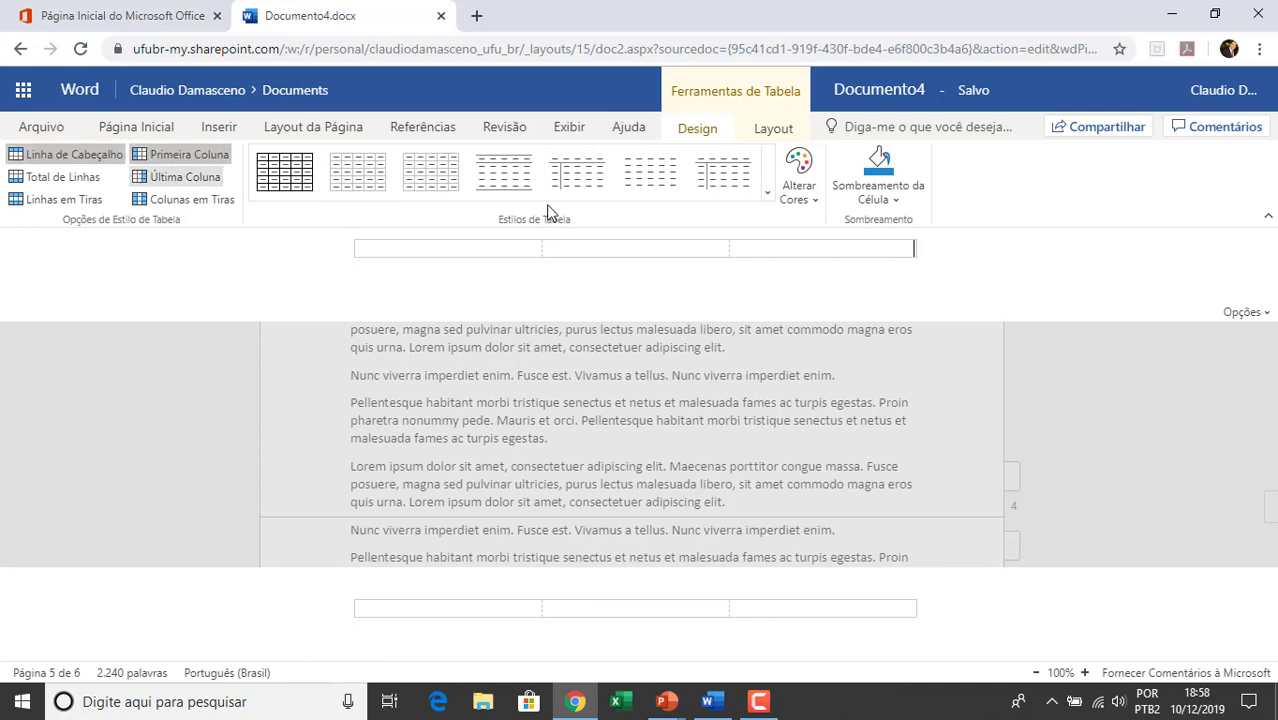
{"action": "left_click", "coordinate": [771, 130]}
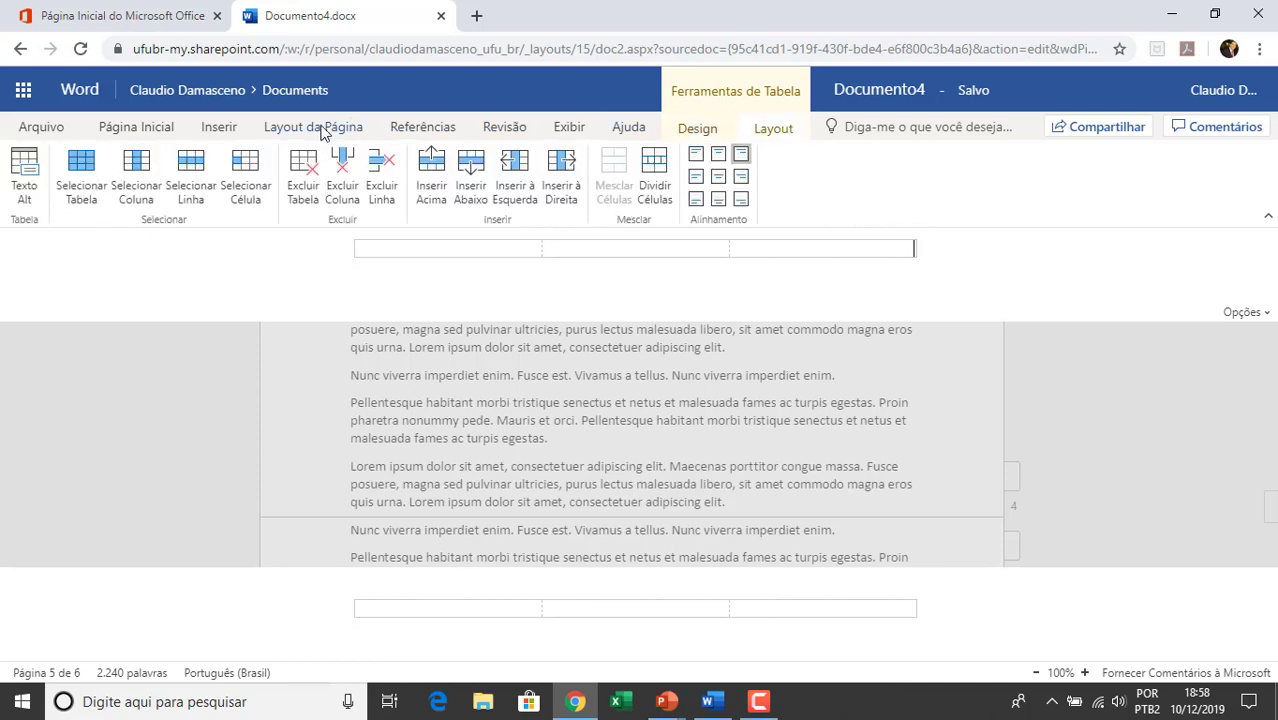
{"action": "left_click", "coordinate": [697, 128]}
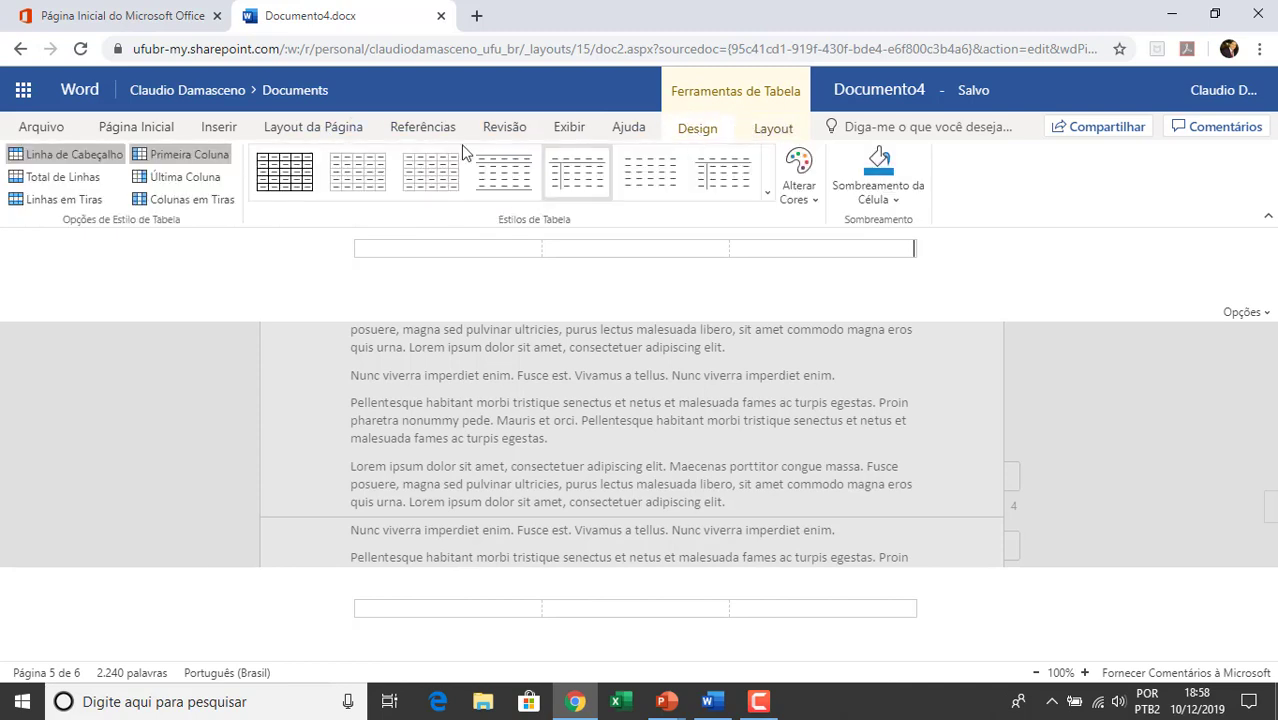
- Examine the page-number placement options for the header and footer without applying any
{"action": "left_click", "coordinate": [238, 128]}
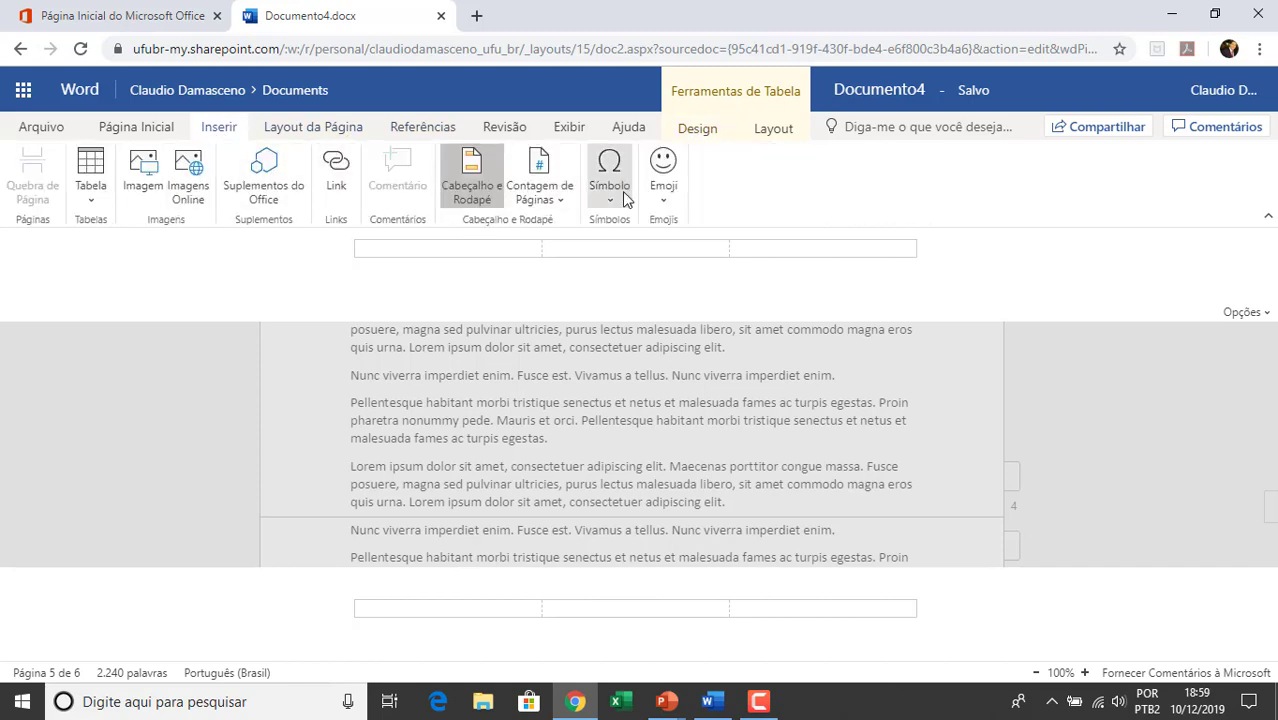
{"action": "left_click", "coordinate": [554, 201]}
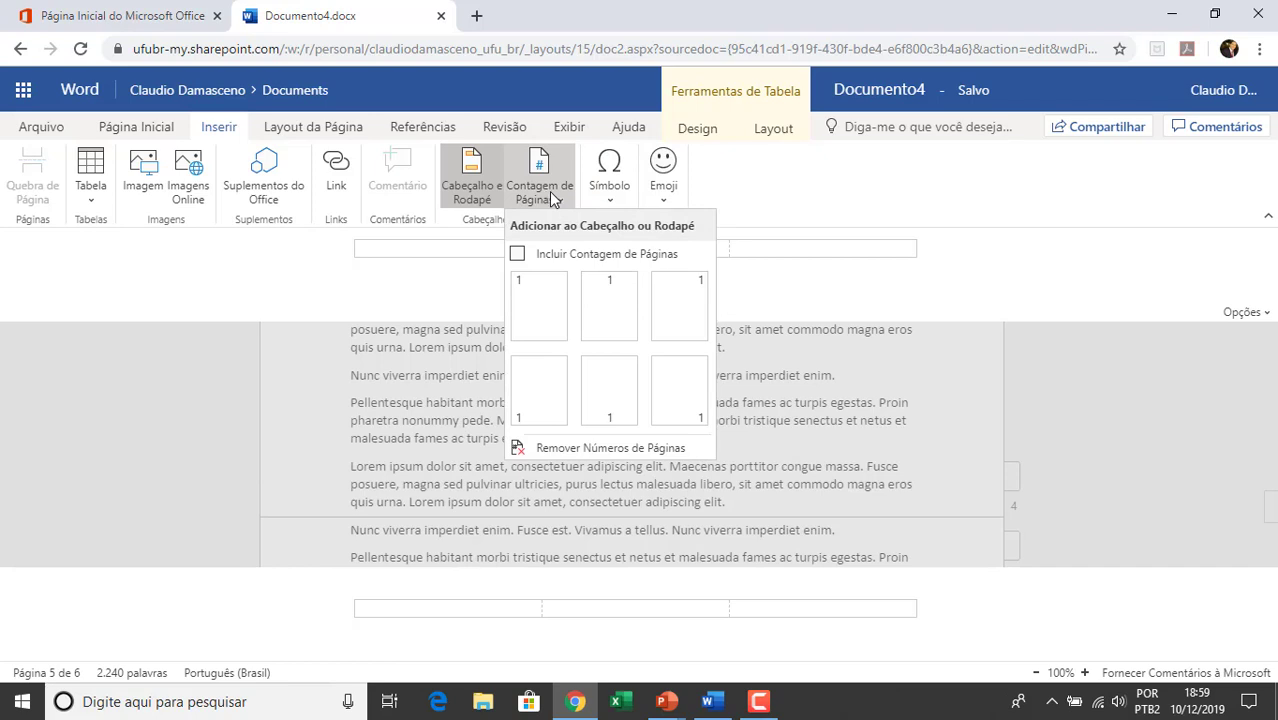
{"action": "left_click", "coordinate": [556, 197]}
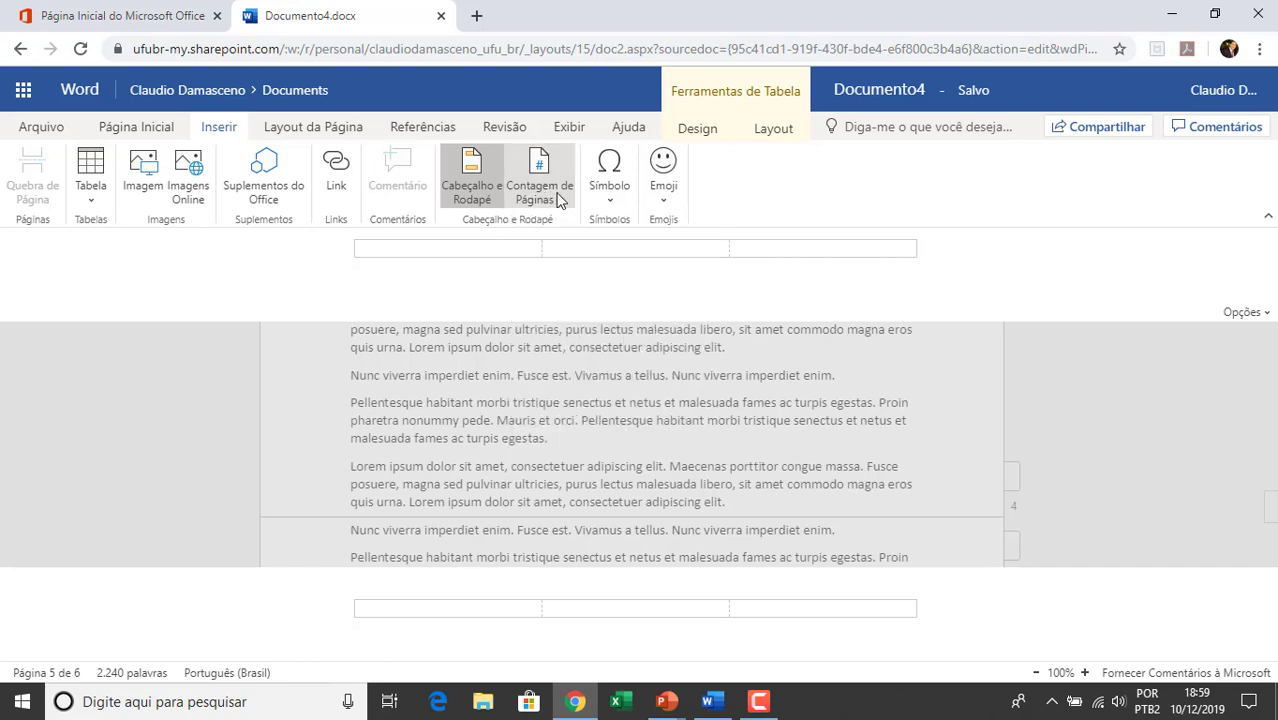
{"action": "left_click", "coordinate": [559, 200]}
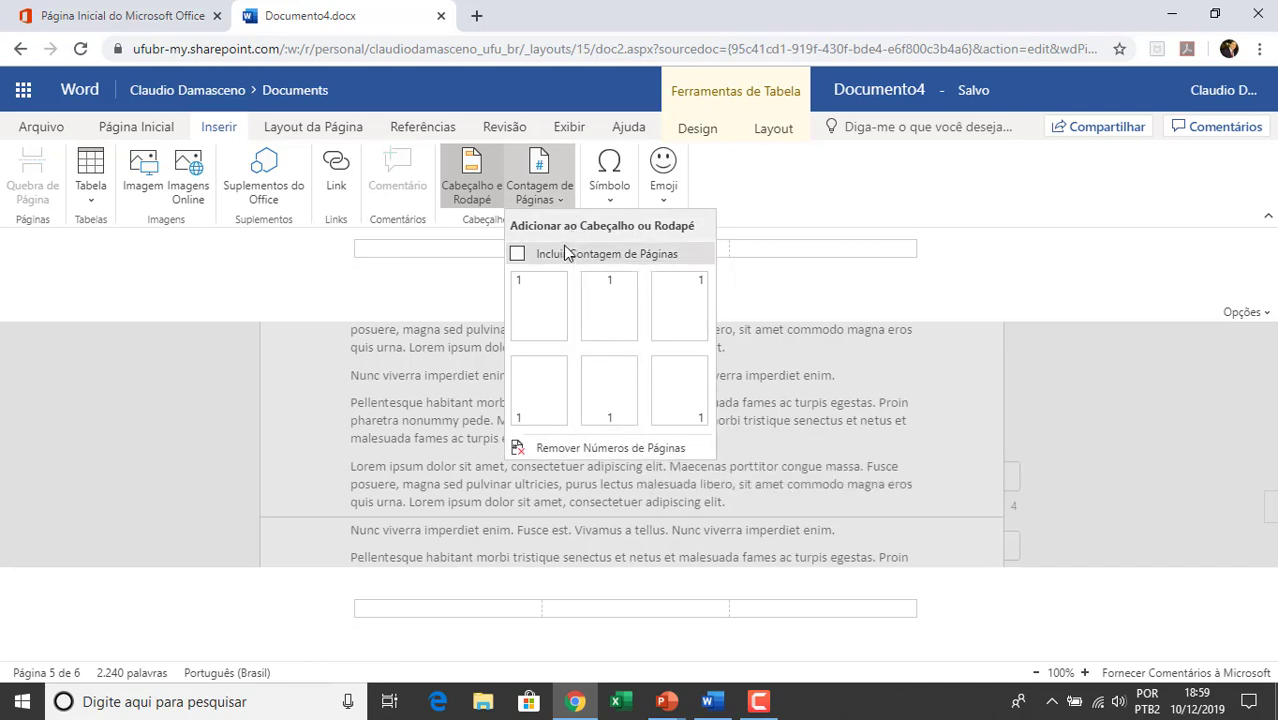
{"action": "left_click", "coordinate": [516, 197]}
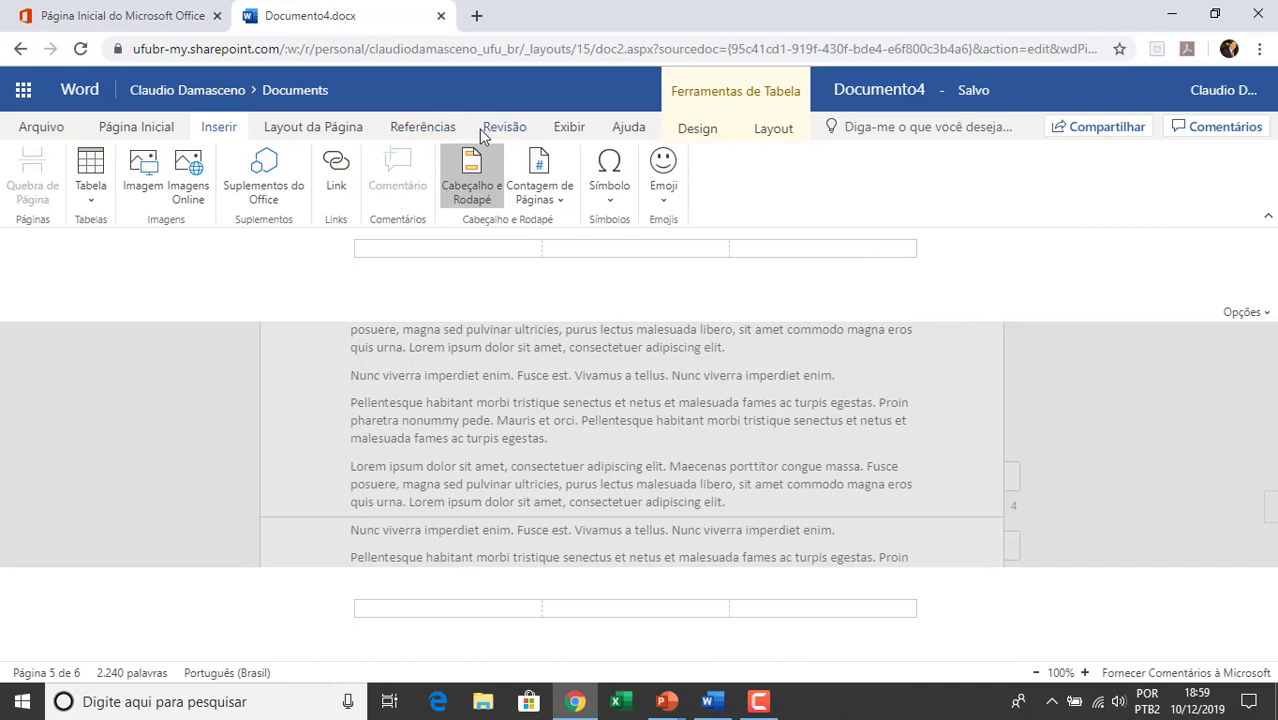
{"action": "left_click", "coordinate": [130, 128]}
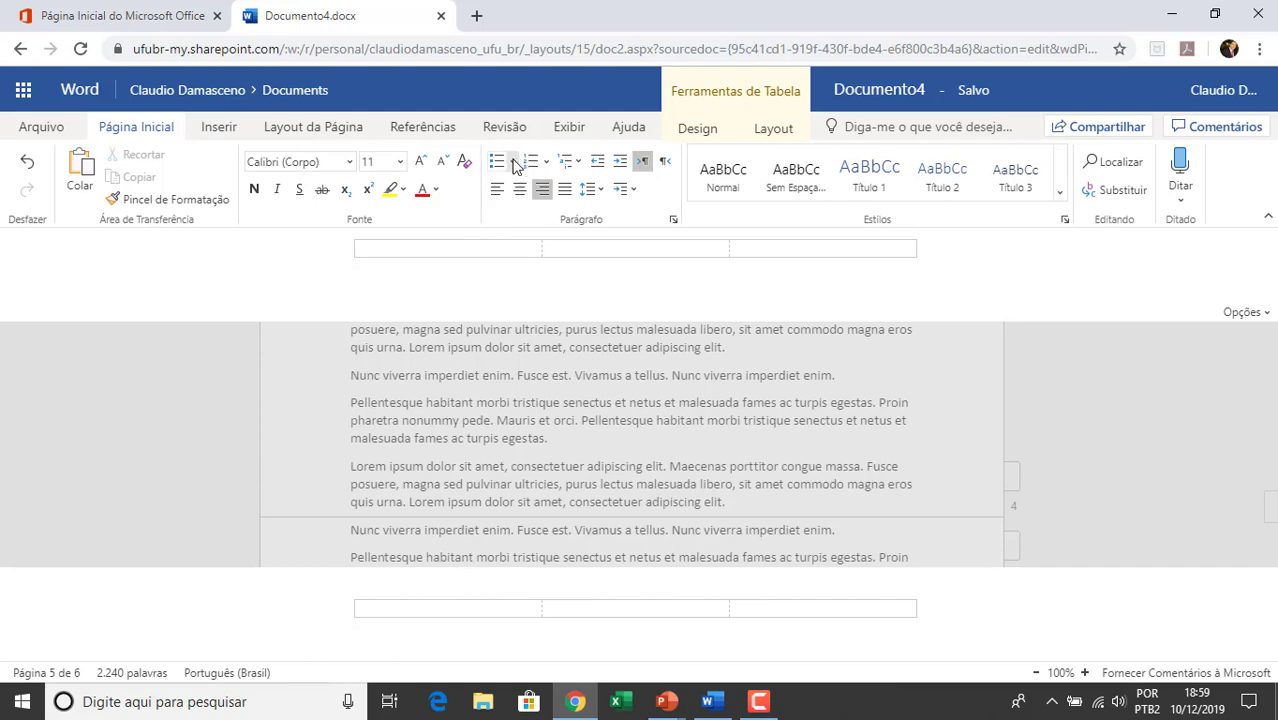
{"action": "left_click", "coordinate": [490, 131]}
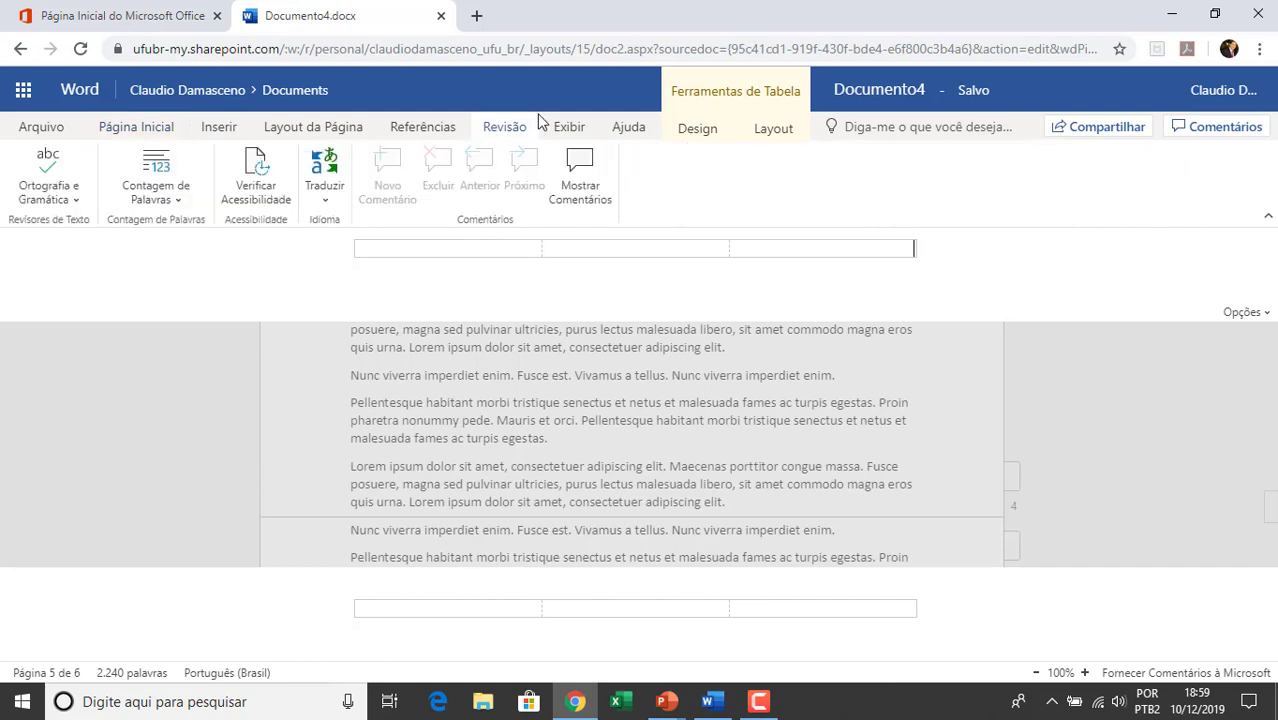
{"action": "left_click", "coordinate": [569, 128]}
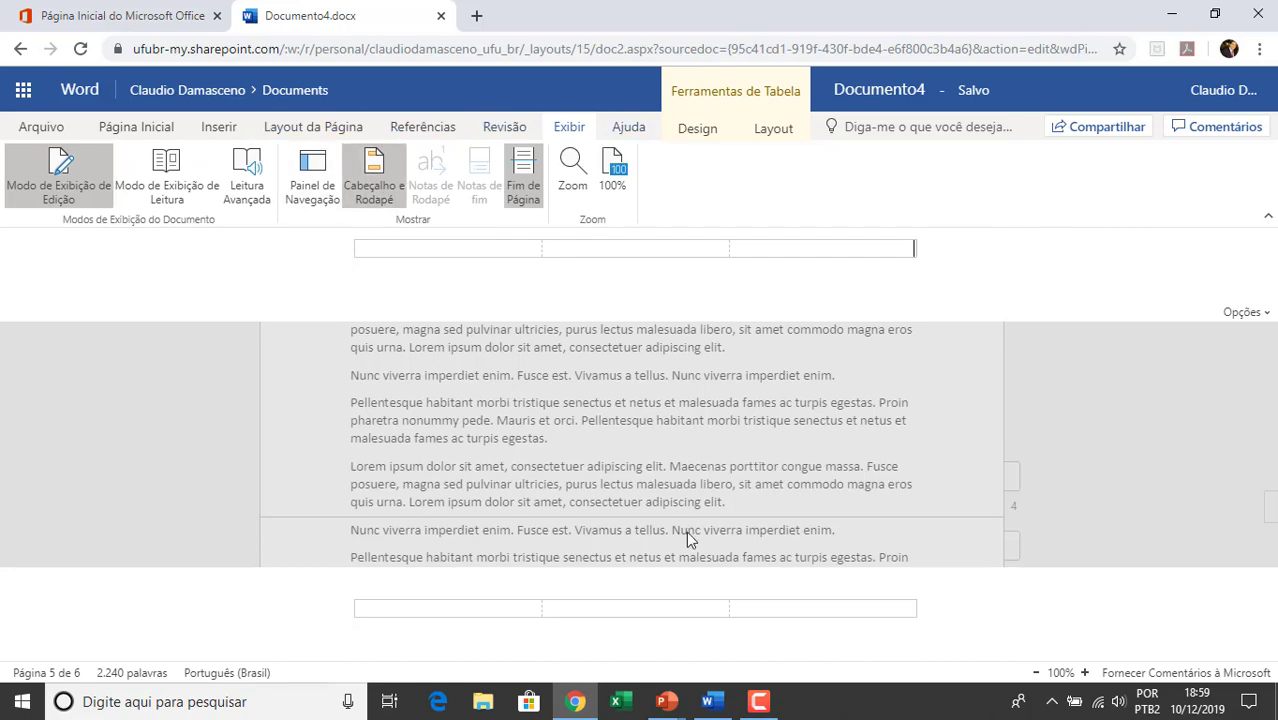
- Switch to Documento1 in desktop Word and show its navigation pane
{"action": "left_click", "coordinate": [712, 704]}
{"action": "left_click_drag", "start_coordinate": [298, 322], "coordinate": [684, 570]}
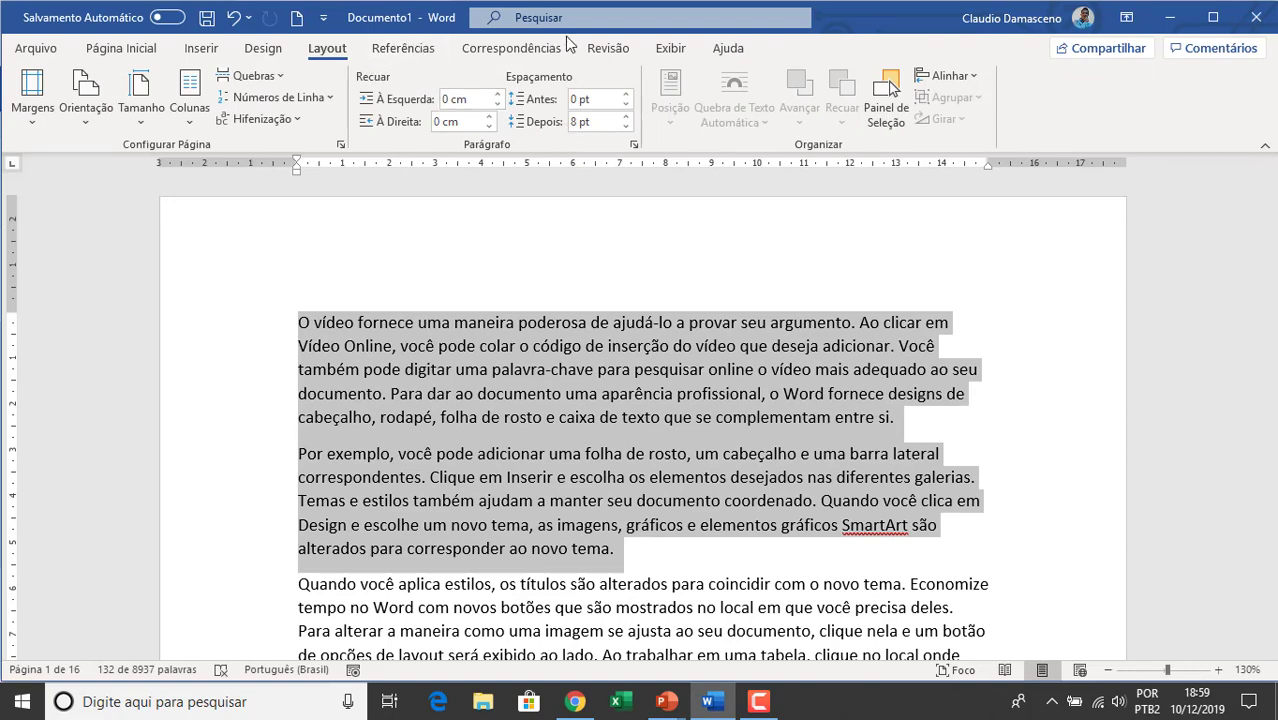
{"action": "left_click", "coordinate": [648, 50]}
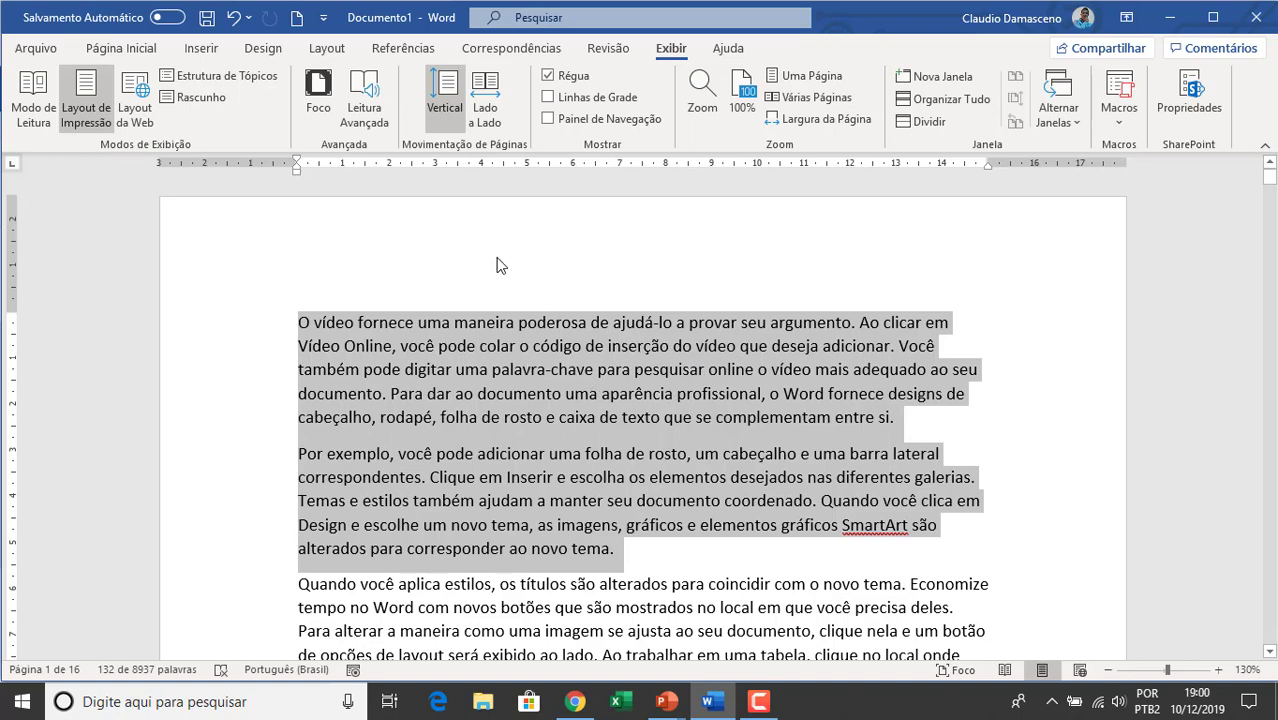
{"action": "left_click", "coordinate": [577, 122]}
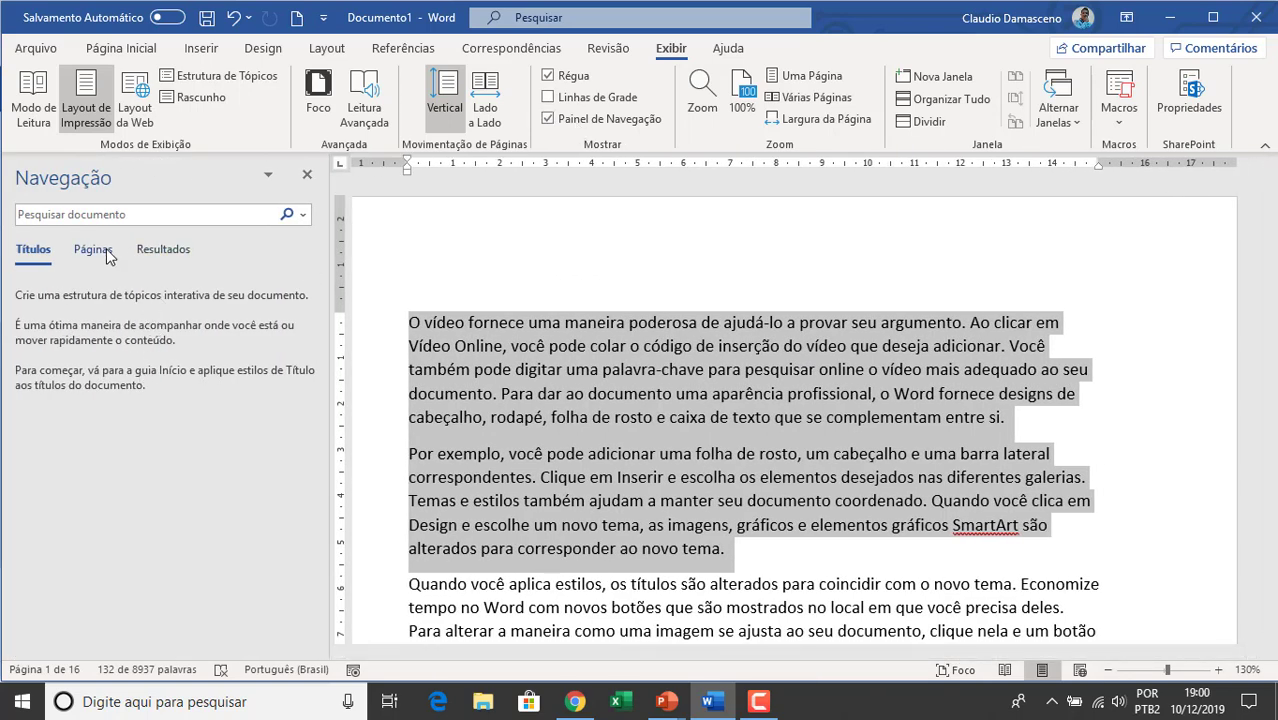
- View the navigation pane's pages, results and headings lists, and hide the pane again
{"action": "left_click", "coordinate": [105, 252]}
{"action": "left_click", "coordinate": [163, 249]}
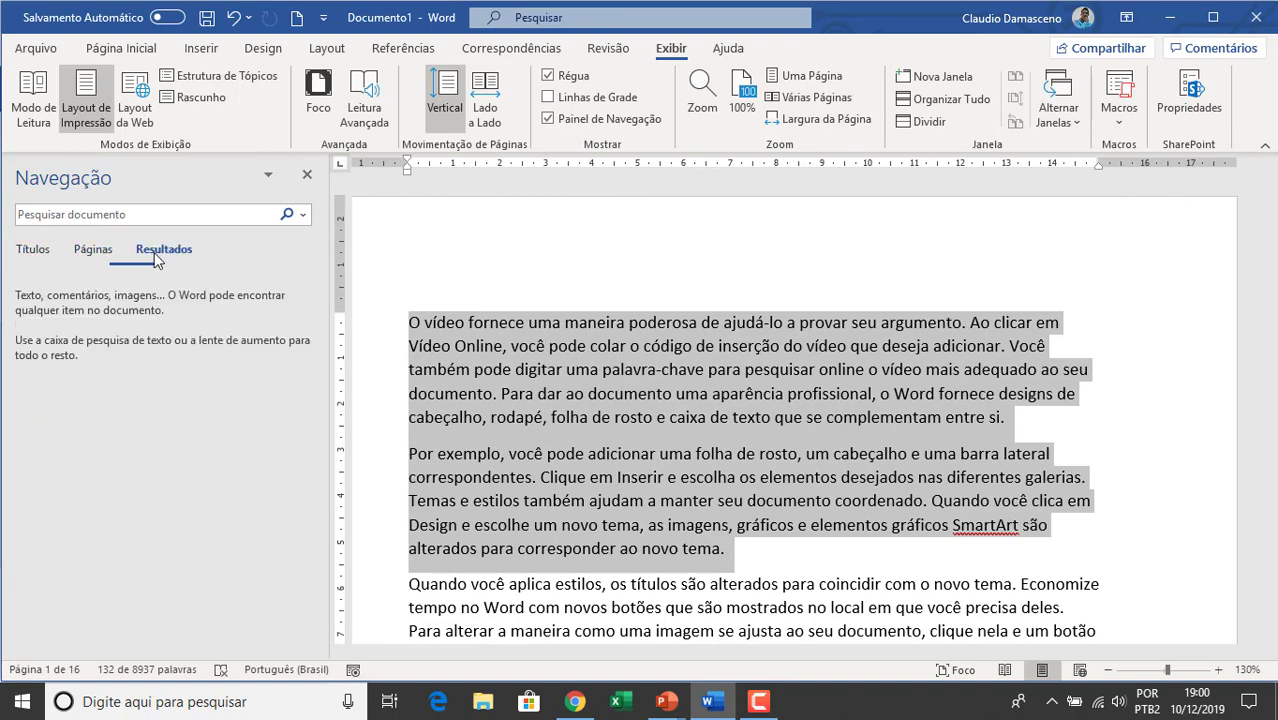
{"action": "left_click", "coordinate": [33, 249]}
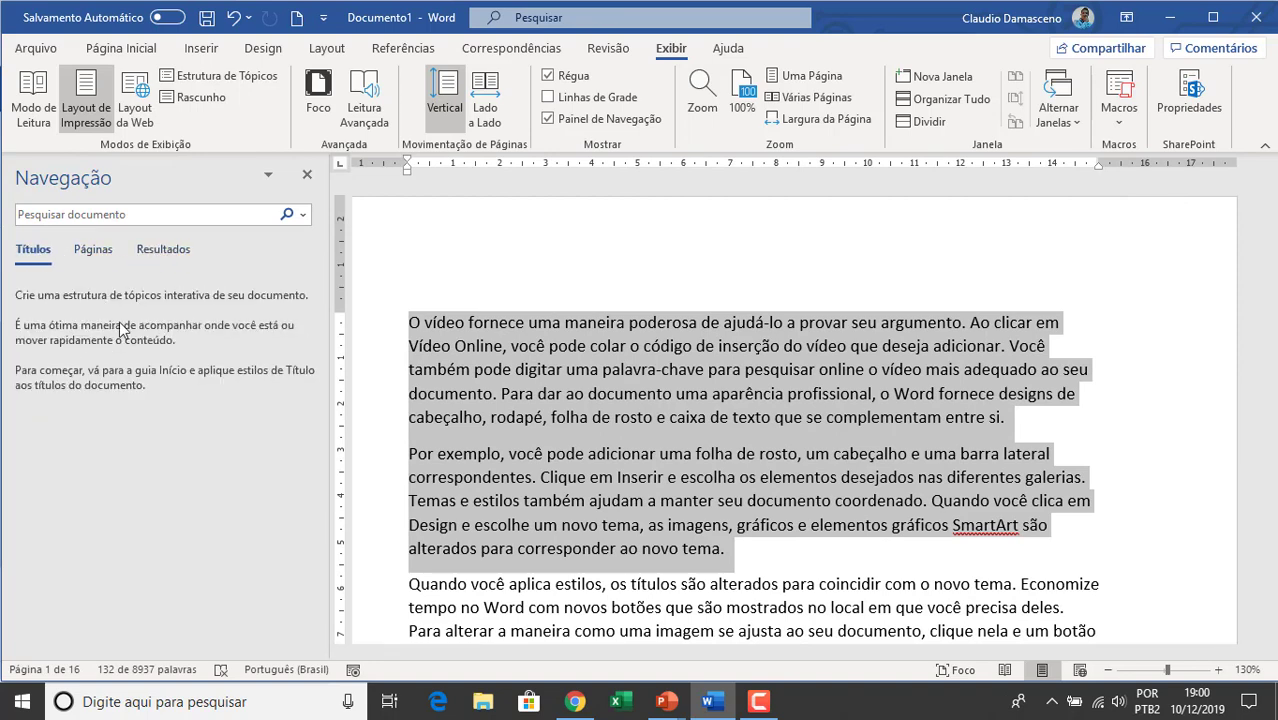
{"action": "left_click", "coordinate": [627, 126]}
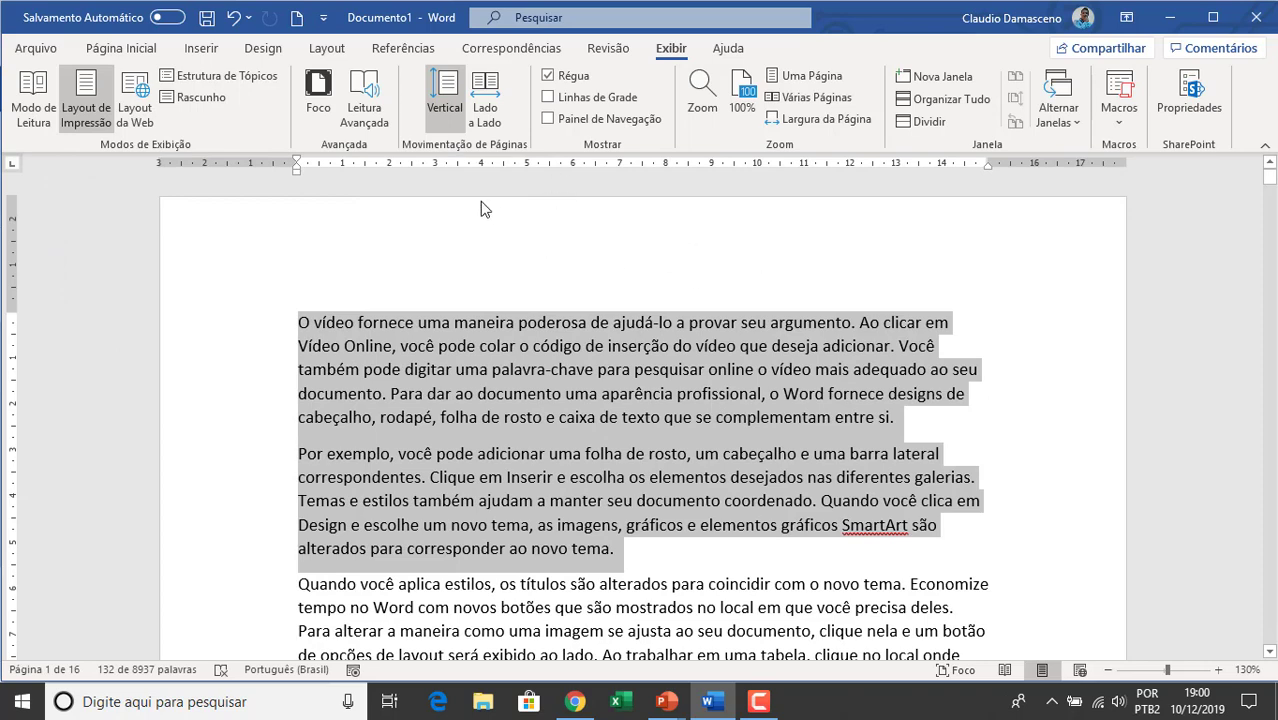
- Insert the built-in "Em Branco" header and replace it with the "Em Branco (Três Colunas)" design
{"action": "left_click", "coordinate": [206, 52]}
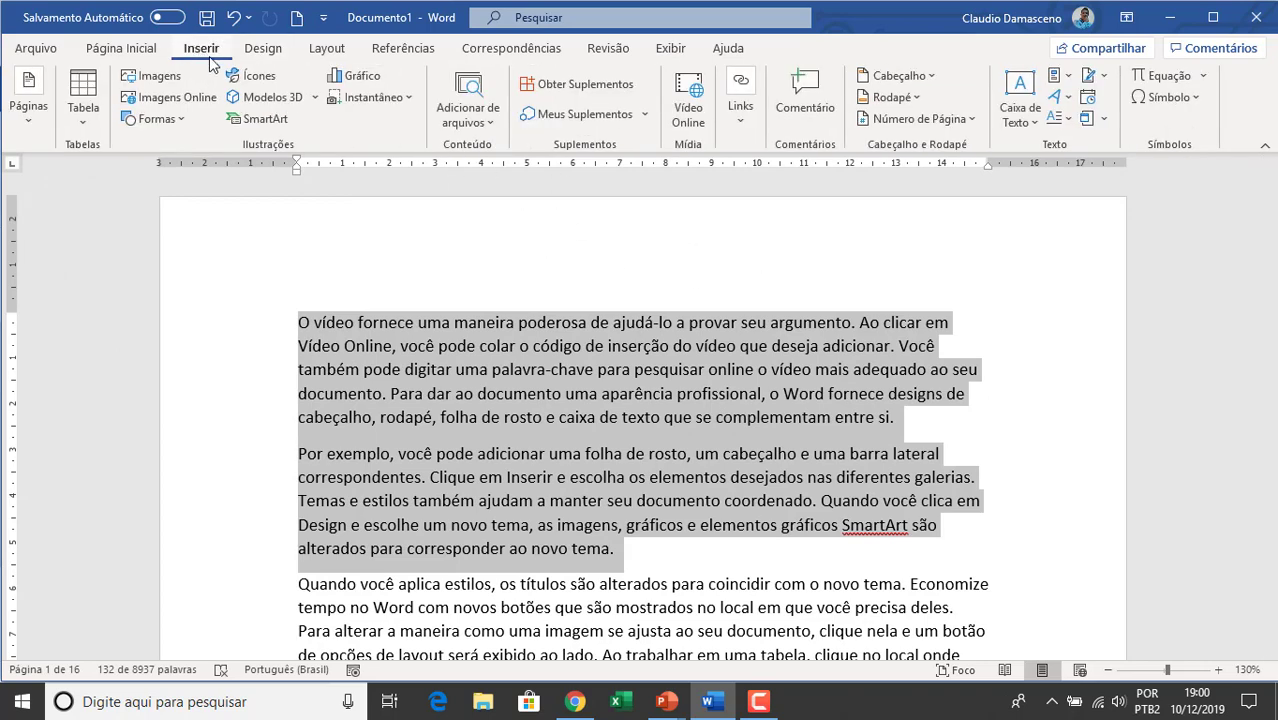
{"action": "left_click", "coordinate": [925, 75]}
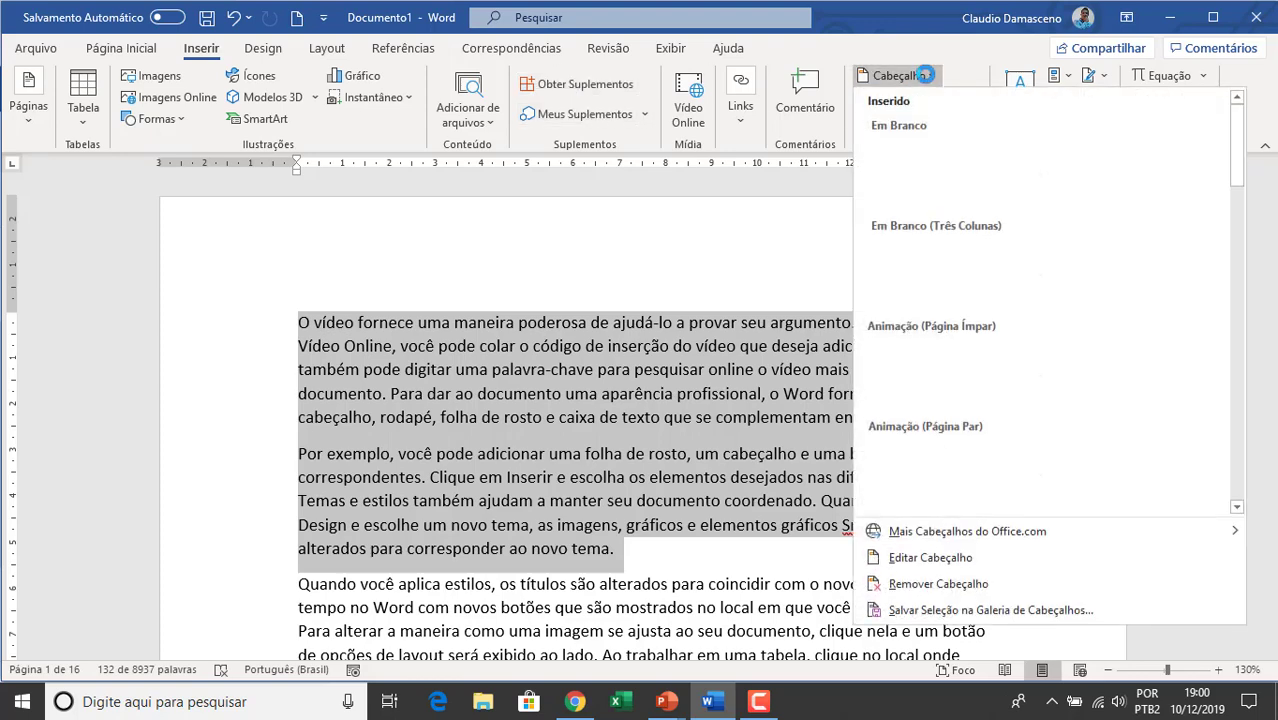
{"action": "left_click", "coordinate": [908, 156]}
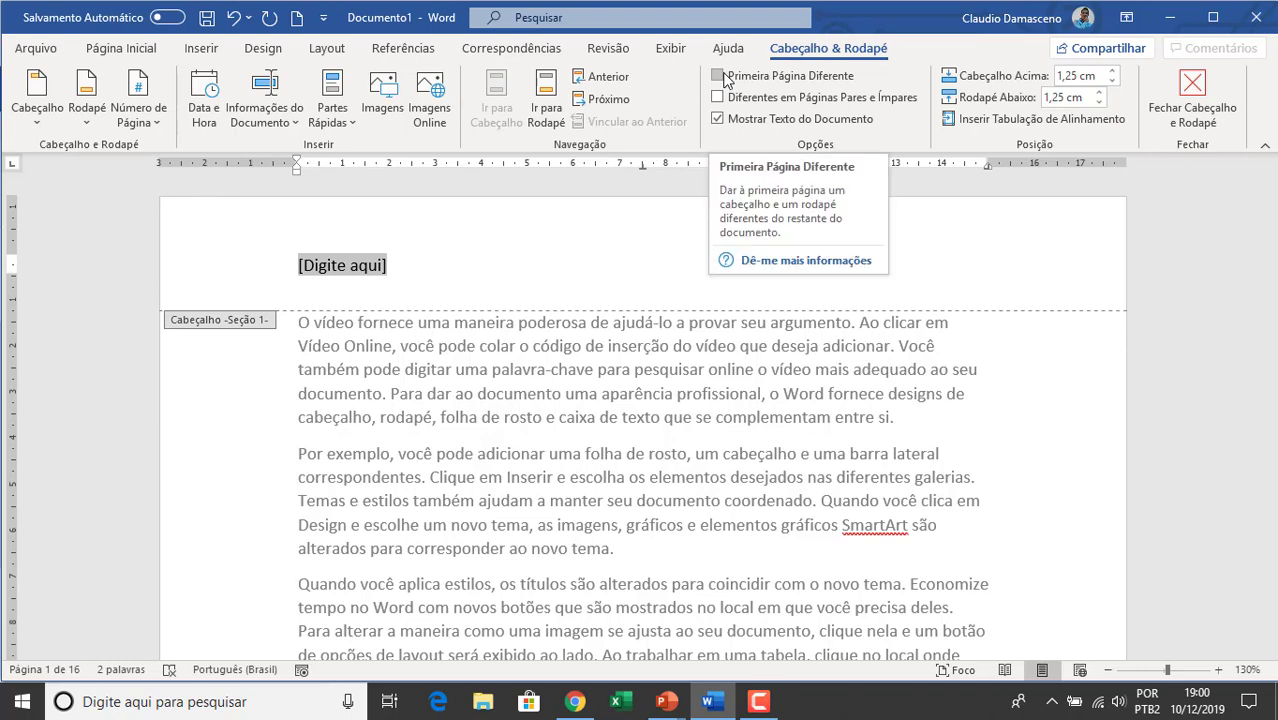
{"action": "left_click", "coordinate": [38, 120]}
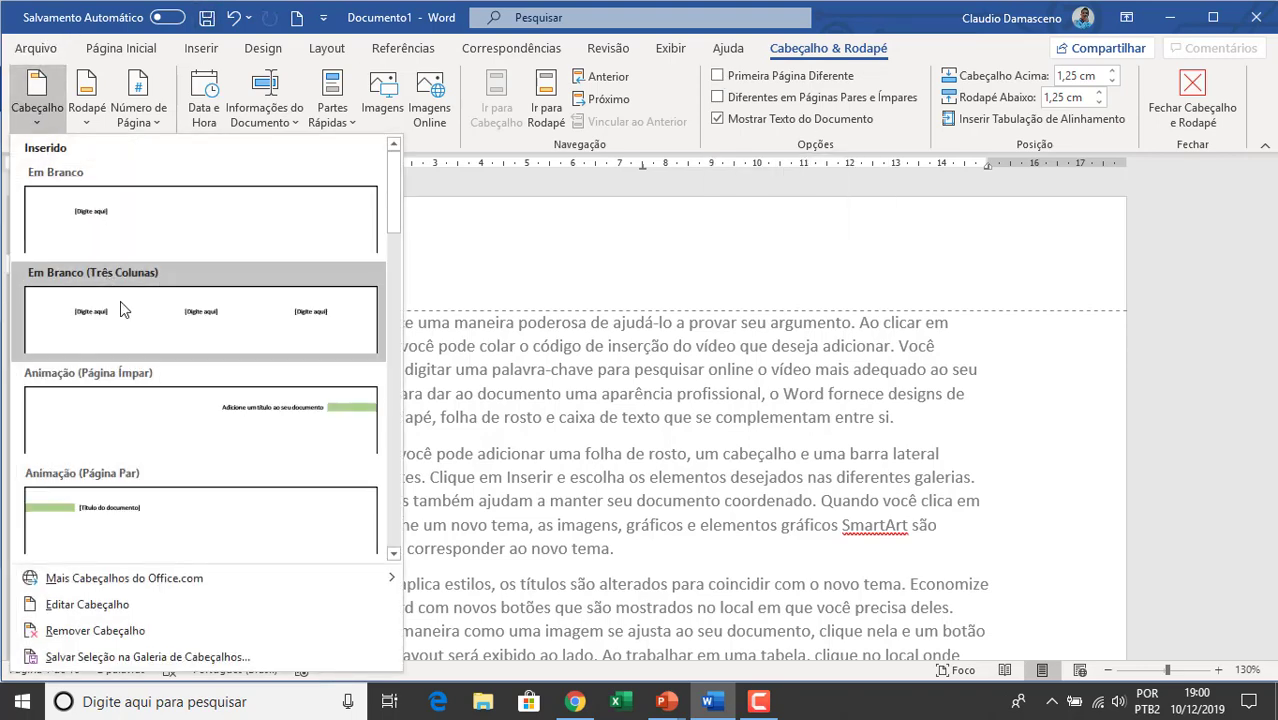
{"action": "left_click", "coordinate": [120, 301]}
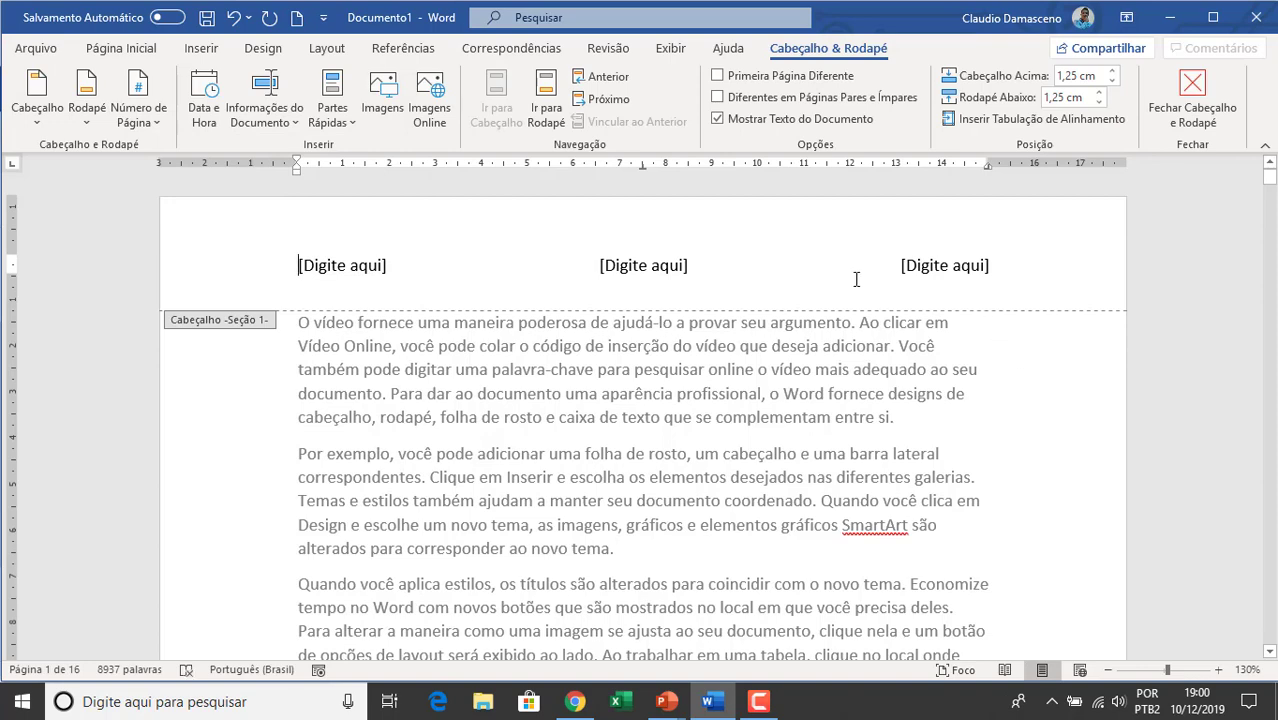
- Apply the "Animação (Página Ímpar)" header design to the document
{"action": "left_click", "coordinate": [37, 118]}
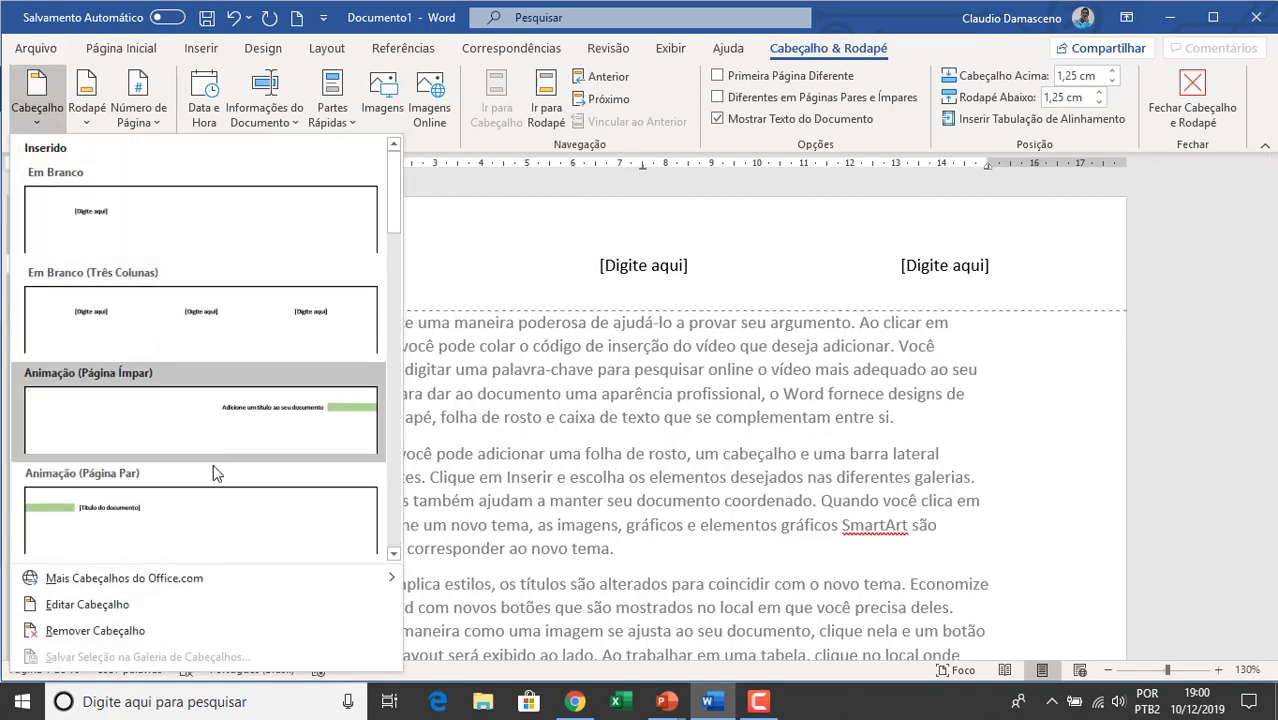
{"action": "left_click", "coordinate": [208, 438]}
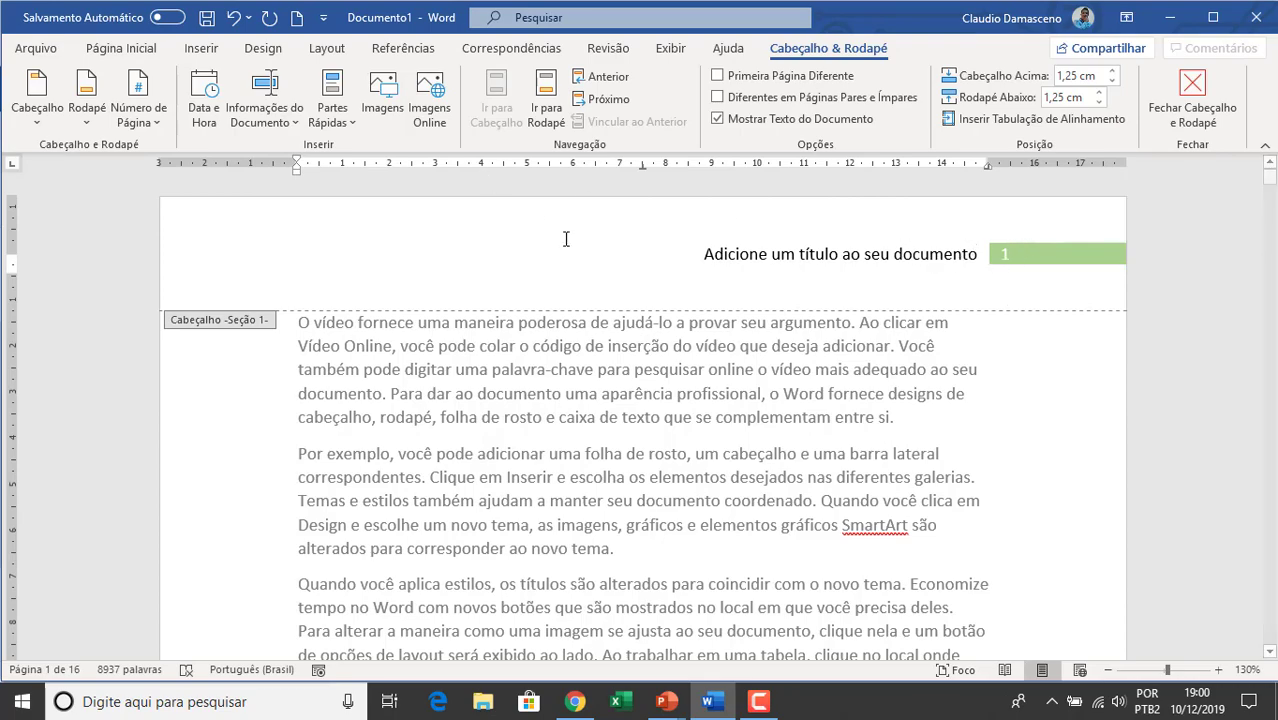
- Insert the built-in "Em Branco (Três Colunas)" footer into Documento1
{"action": "scroll", "coordinate": [580, 263], "scroll_direction": "down", "scroll_amount": 20}
{"action": "scroll", "coordinate": [1003, 283], "scroll_direction": "up", "scroll_amount": 4}
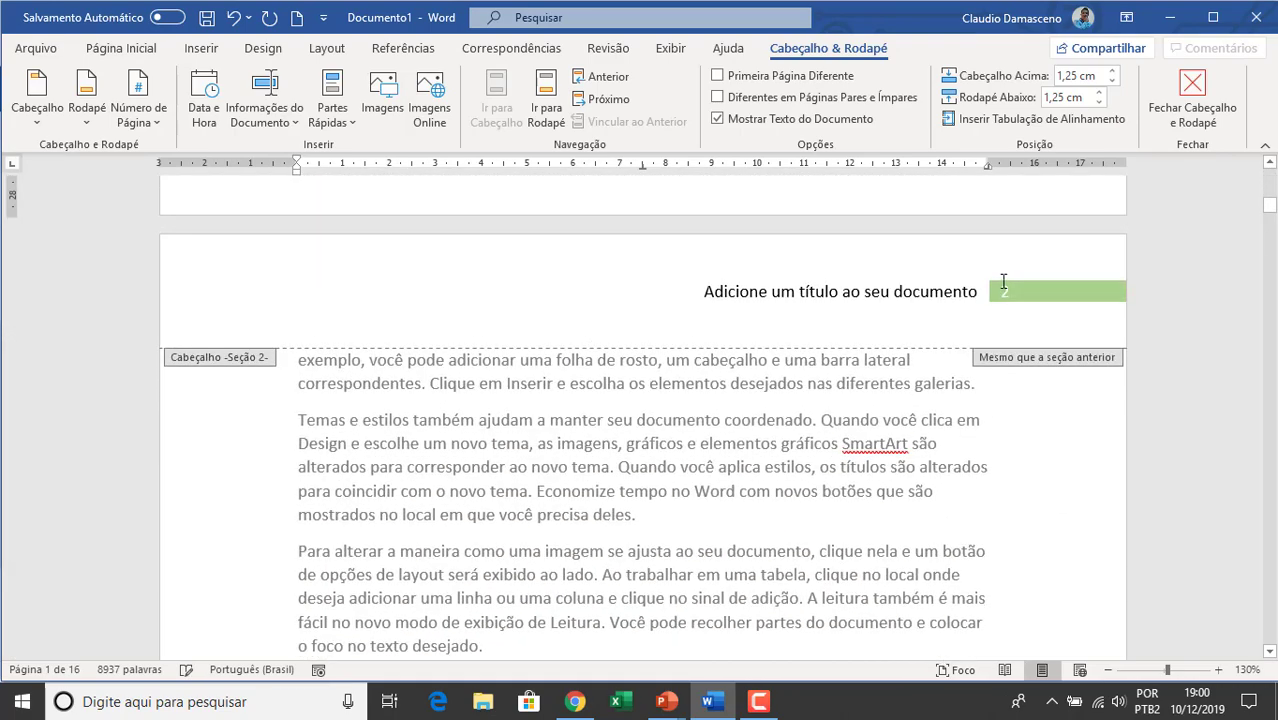
{"action": "scroll", "coordinate": [952, 303], "scroll_direction": "up", "scroll_amount": 20}
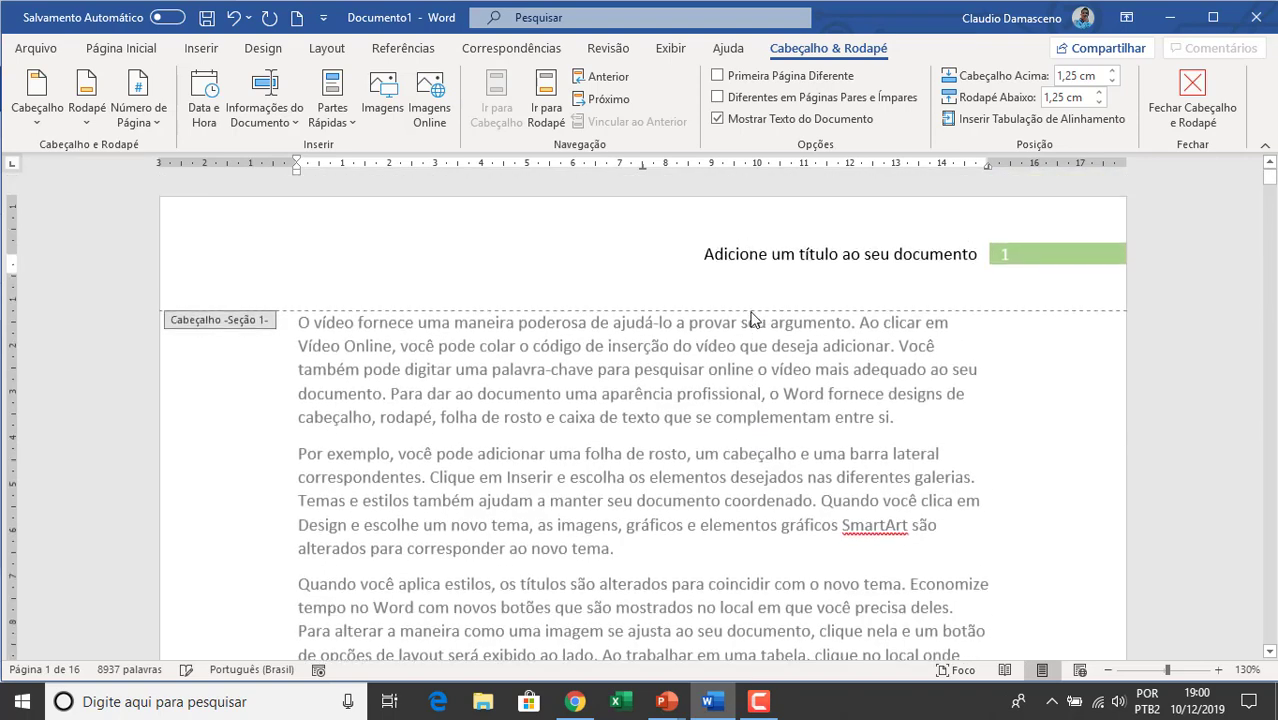
{"action": "left_click", "coordinate": [87, 112]}
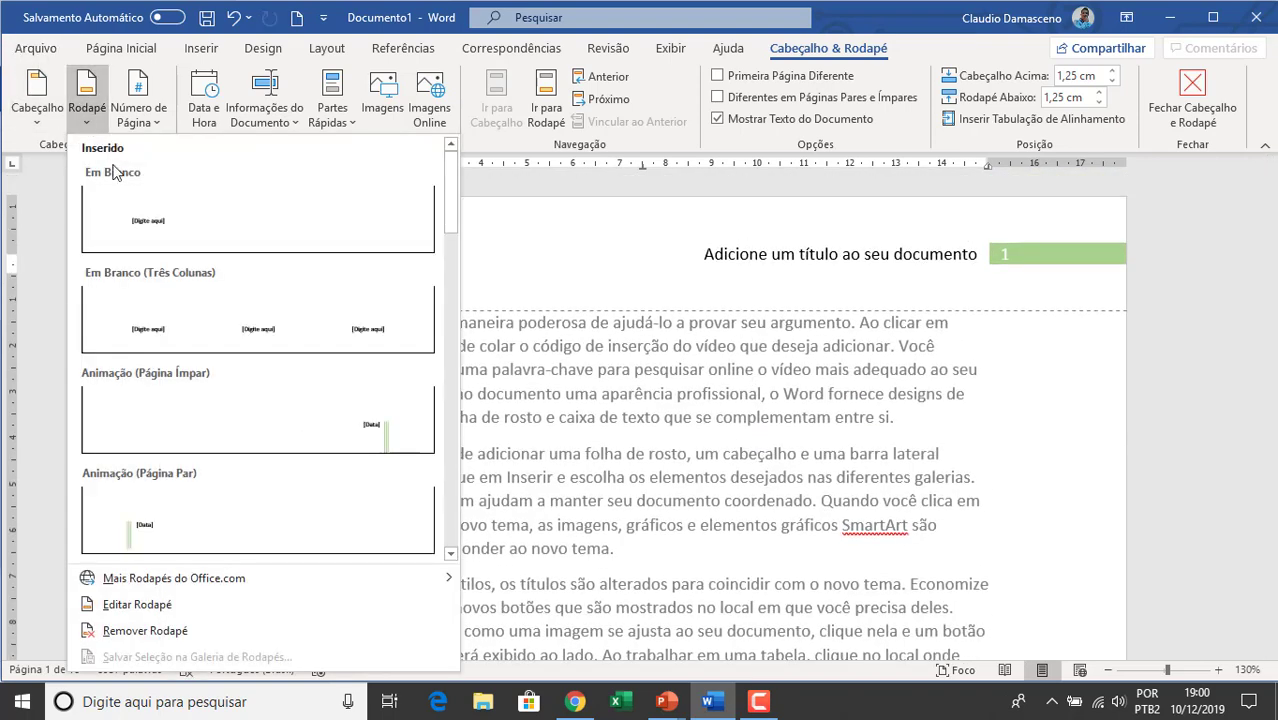
{"action": "left_click", "coordinate": [179, 303]}
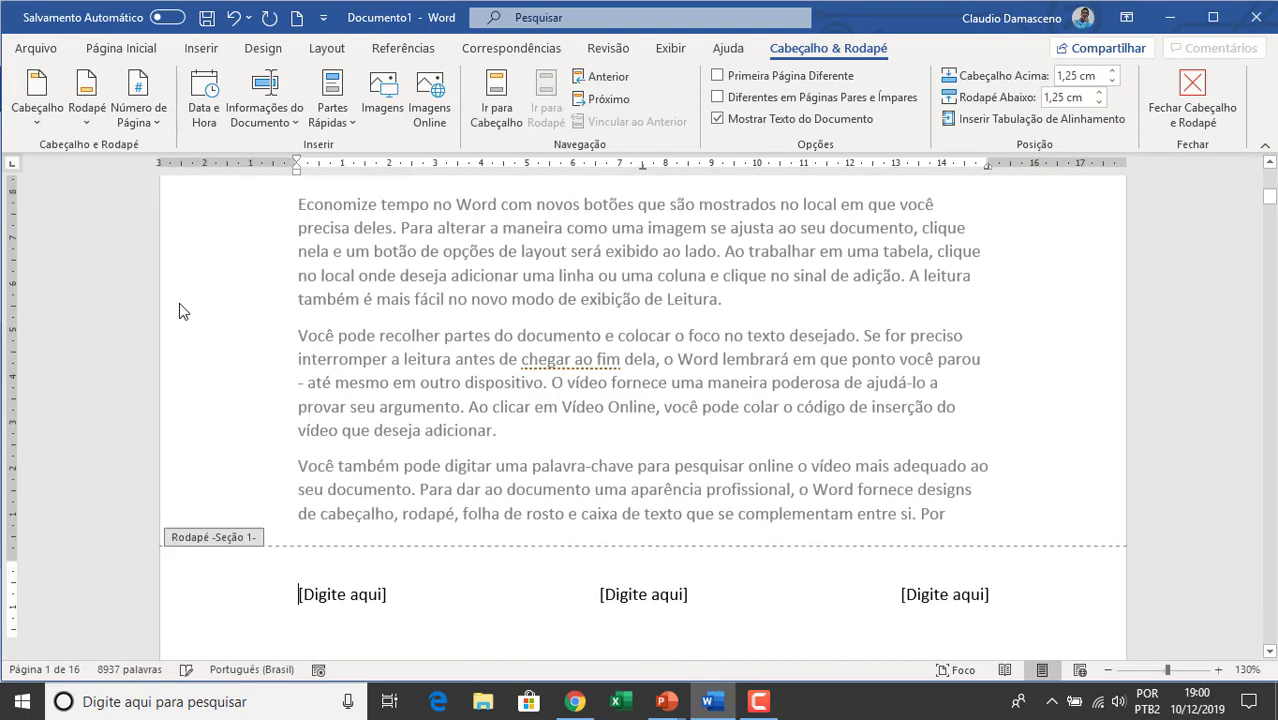
{"action": "left_click", "coordinate": [155, 120]}
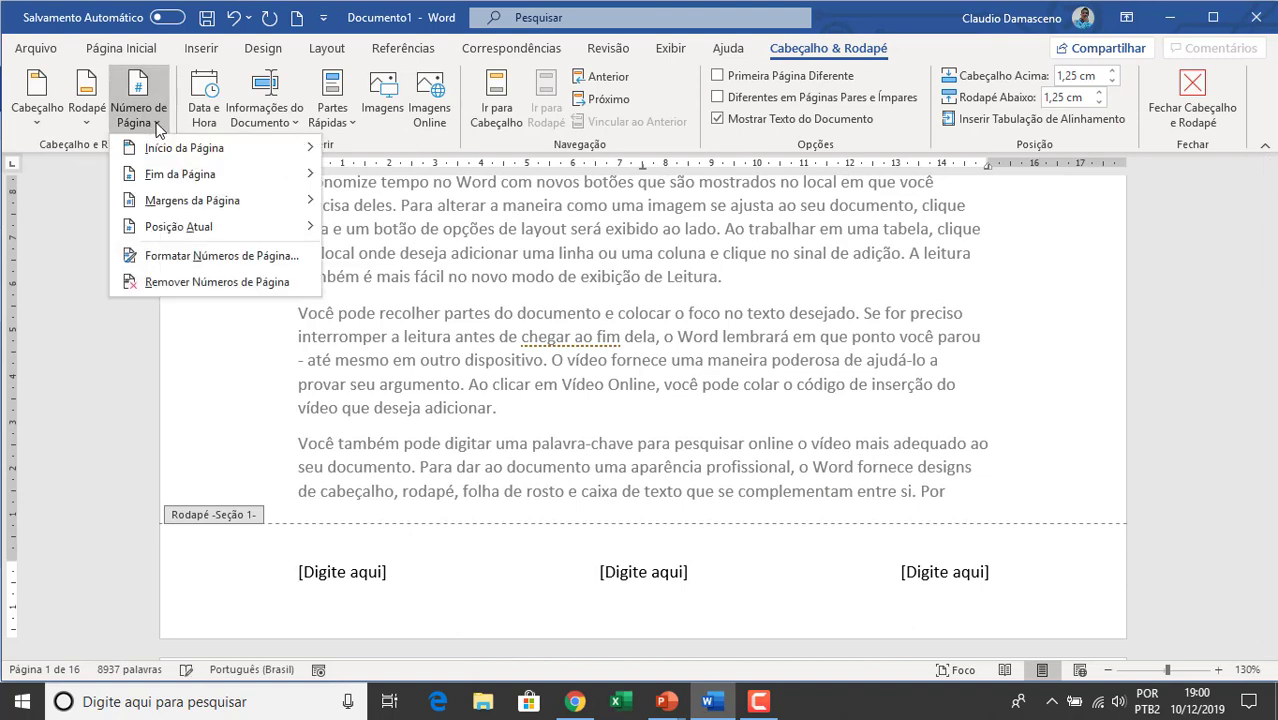
{"action": "mouse_move", "coordinate": [179, 165]}
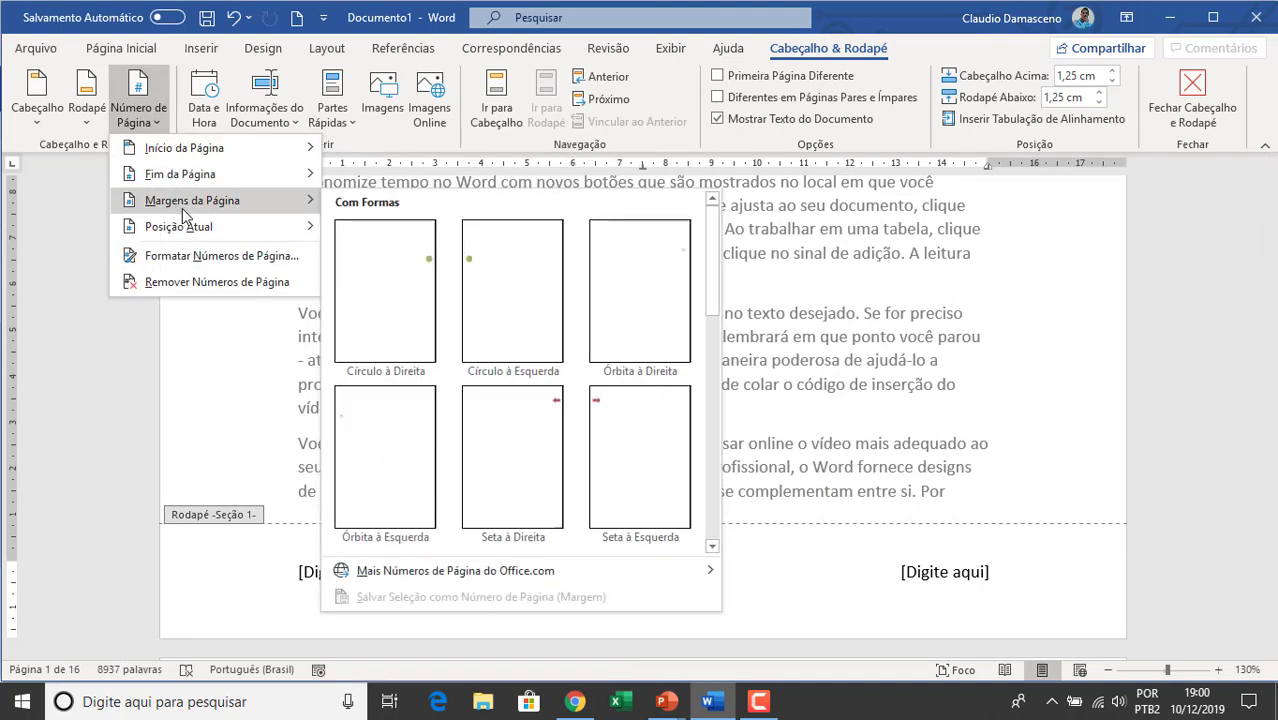
{"action": "left_click", "coordinate": [158, 122]}
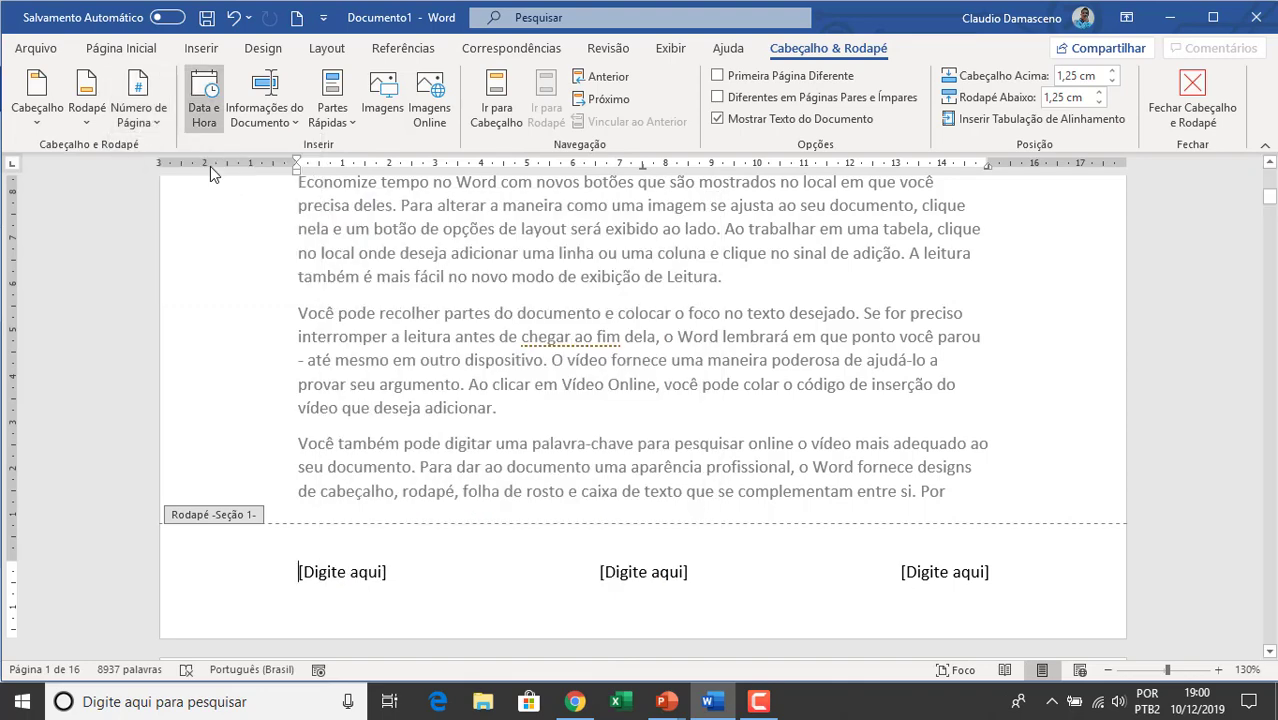
- Replace the footer's first placeholder with the current date in the 10/12/2019 format
{"action": "left_click", "coordinate": [357, 567]}
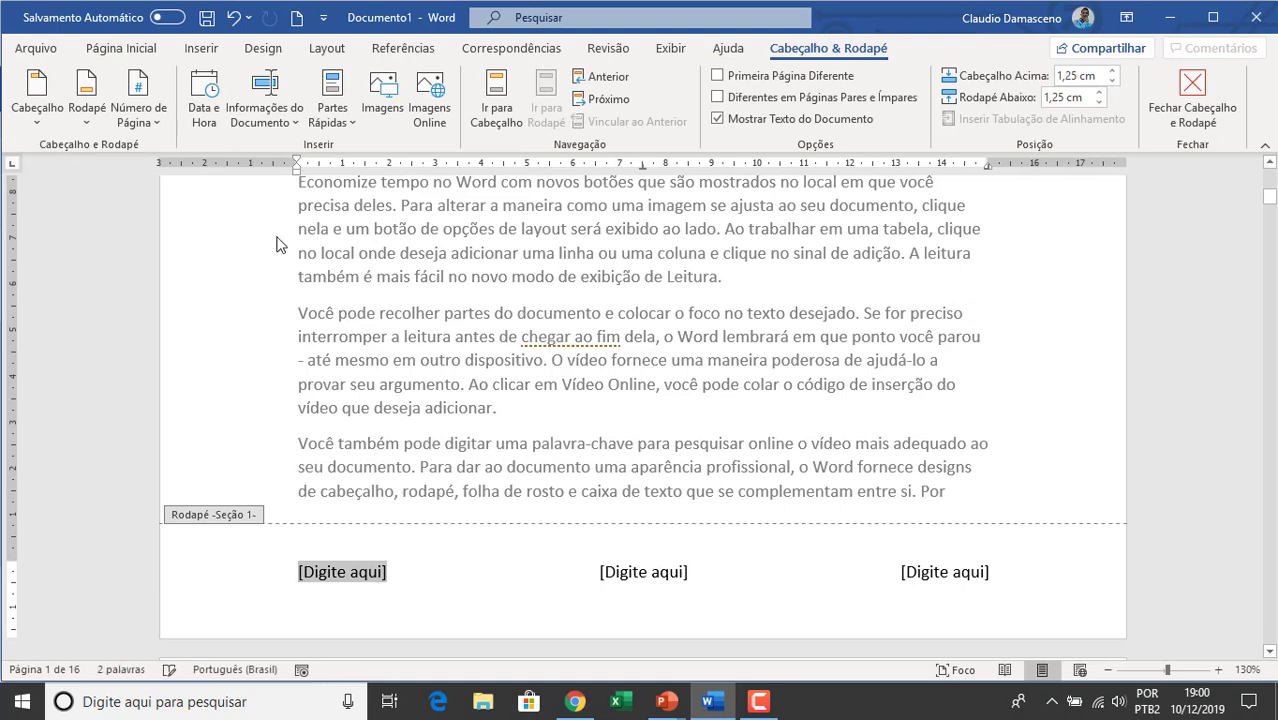
{"action": "left_click", "coordinate": [203, 100]}
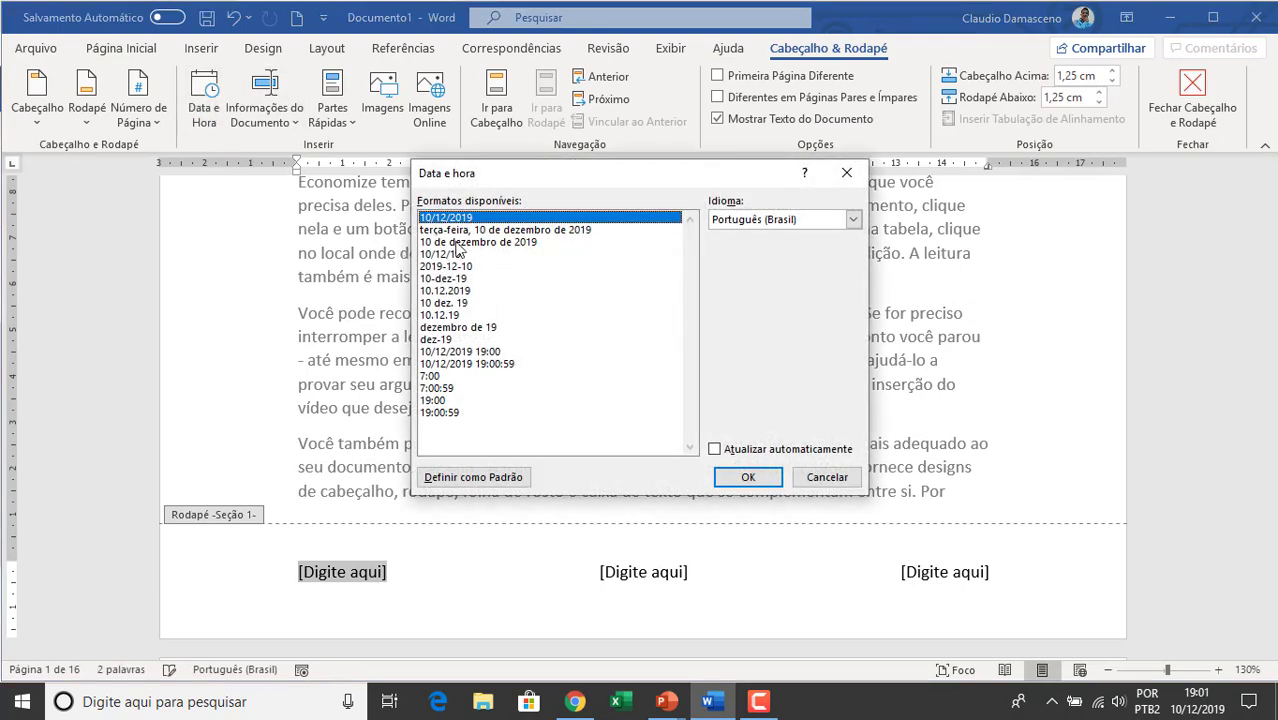
{"action": "left_click", "coordinate": [746, 480]}
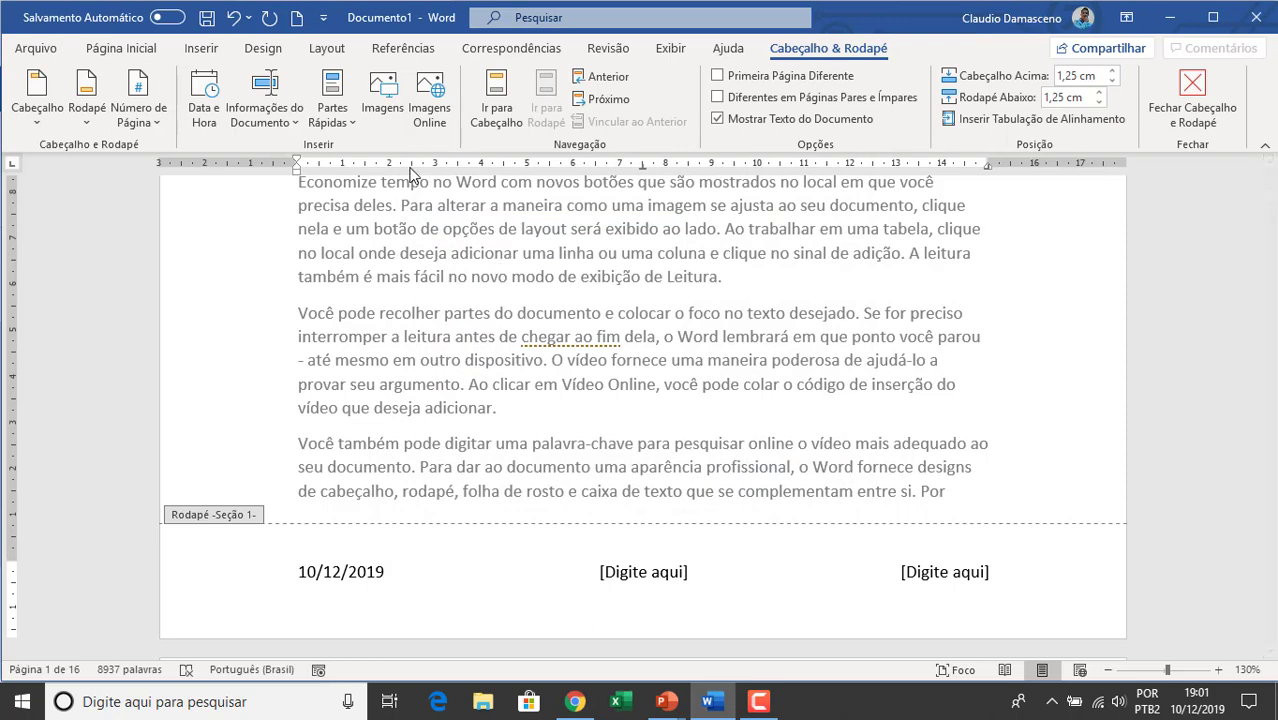
- Switch to Documento4 in Word Online and fill the three header cells with "Mestres do Excel", "Cursos" and the professor's name
{"action": "left_click", "coordinate": [586, 705]}
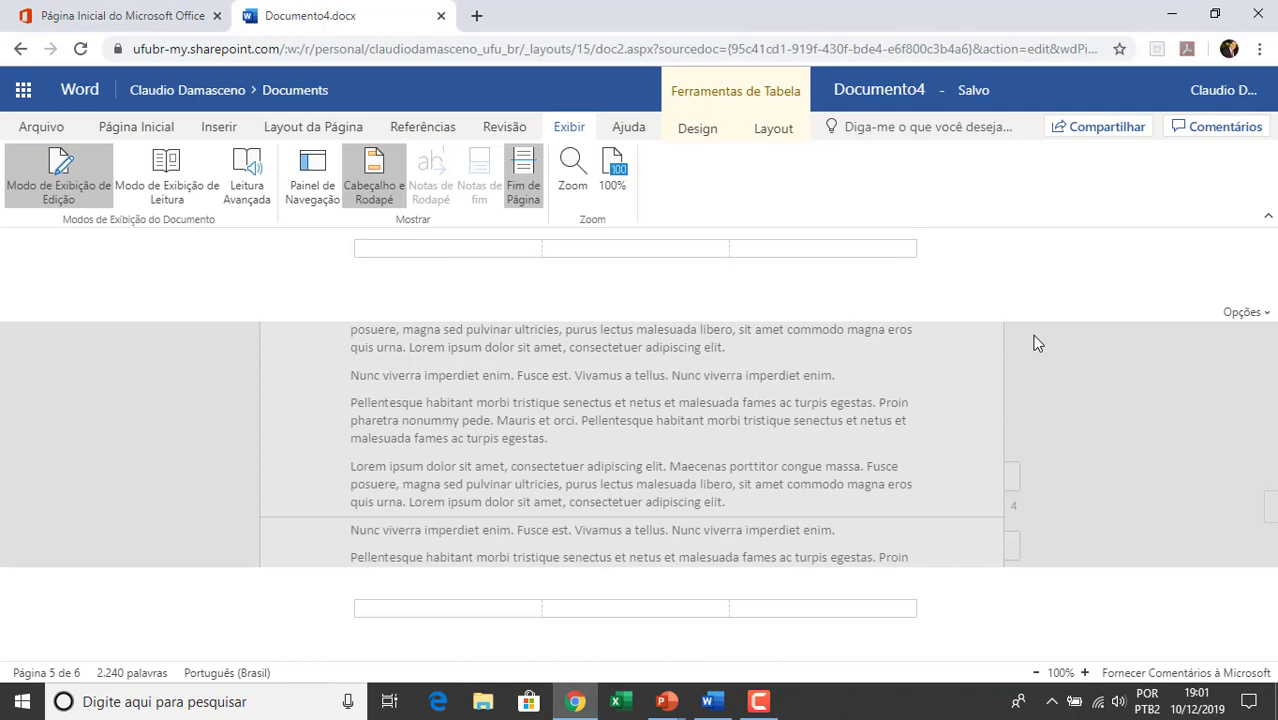
{"action": "type", "text": "Mestre"}
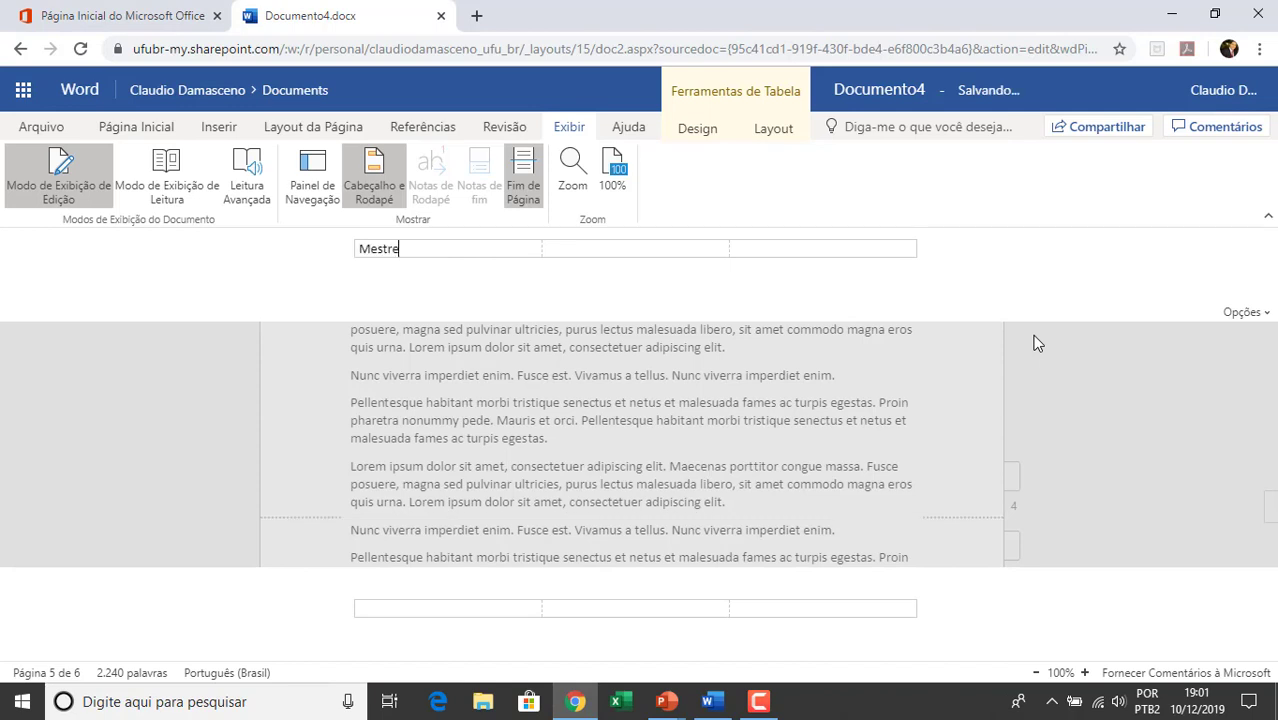
{"action": "type", "text": "s do Excel"}
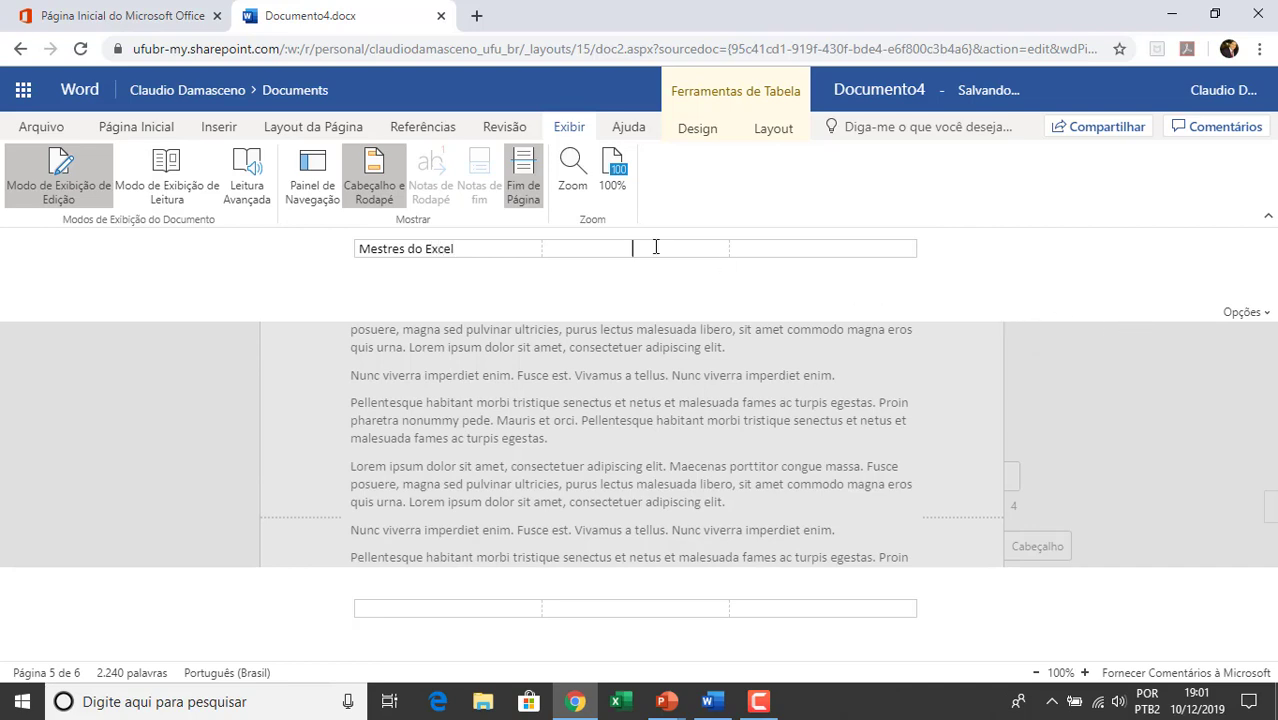
{"action": "left_click", "coordinate": [655, 247]}
{"action": "type", "text": "Cursos"}
{"action": "key", "text": "BackSpace"}
{"action": "left_click", "coordinate": [852, 263]}
{"action": "left_click", "coordinate": [870, 252]}
{"action": "type", "text": "Prof Alessandro Trovato"}
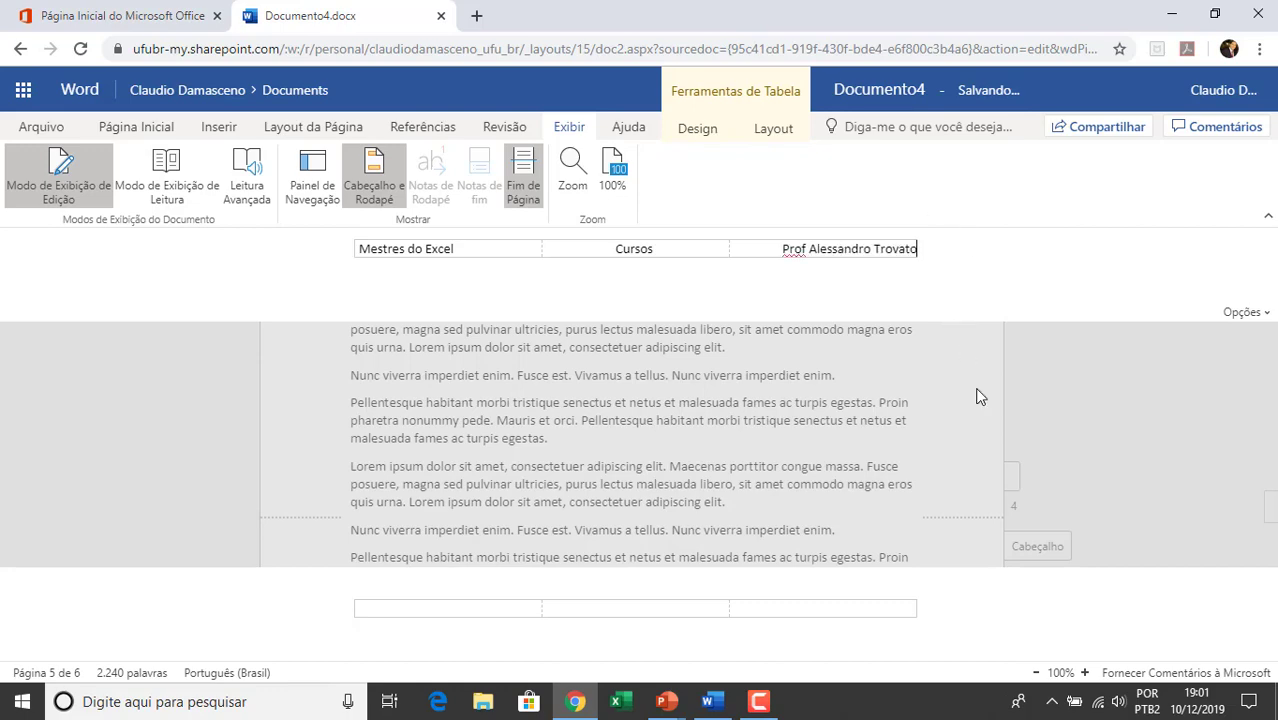
- Leave header editing, check the header markers beside the pages, and reopen the header from the end of page 5
{"action": "left_click", "coordinate": [1100, 415]}
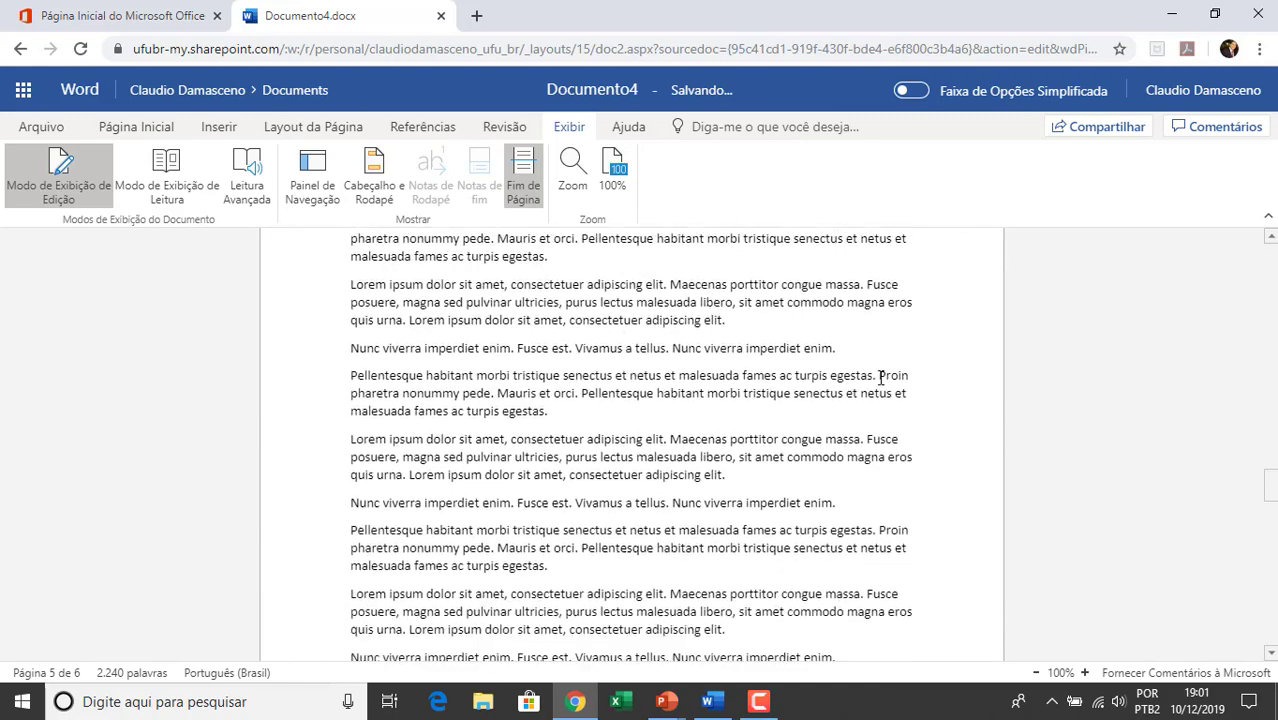
{"action": "left_click", "coordinate": [1062, 548]}
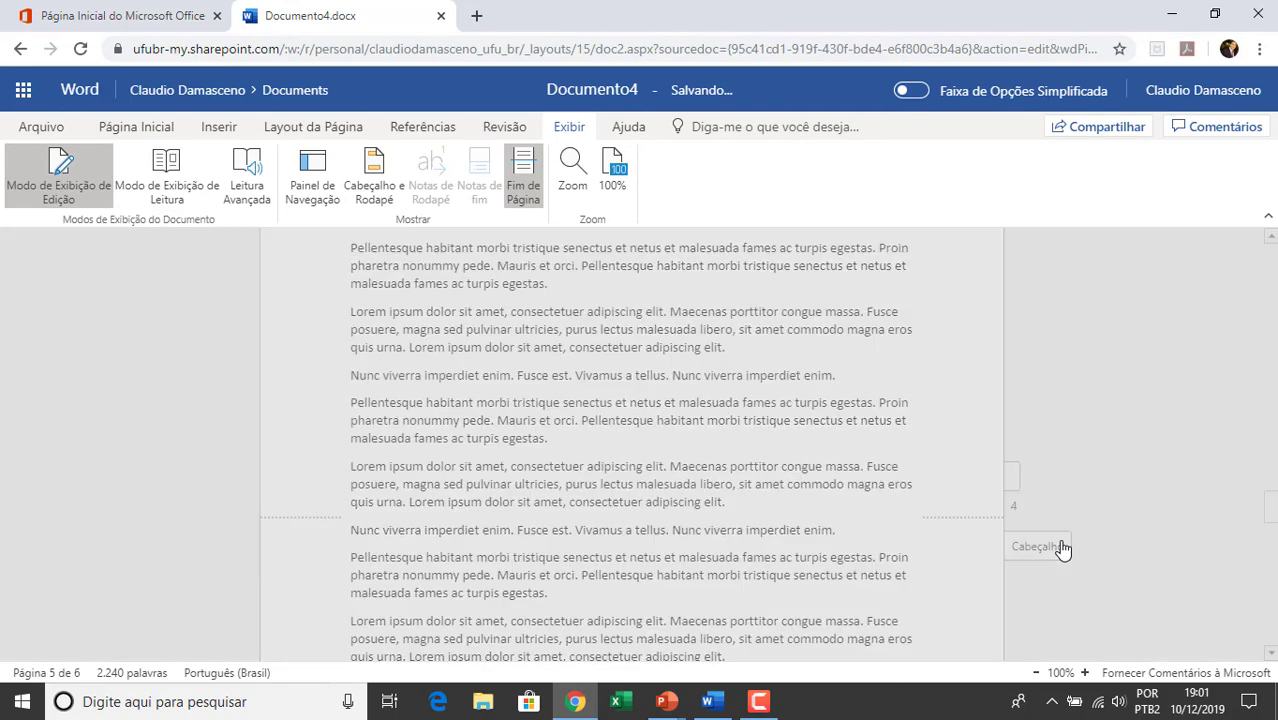
{"action": "left_click", "coordinate": [925, 436]}
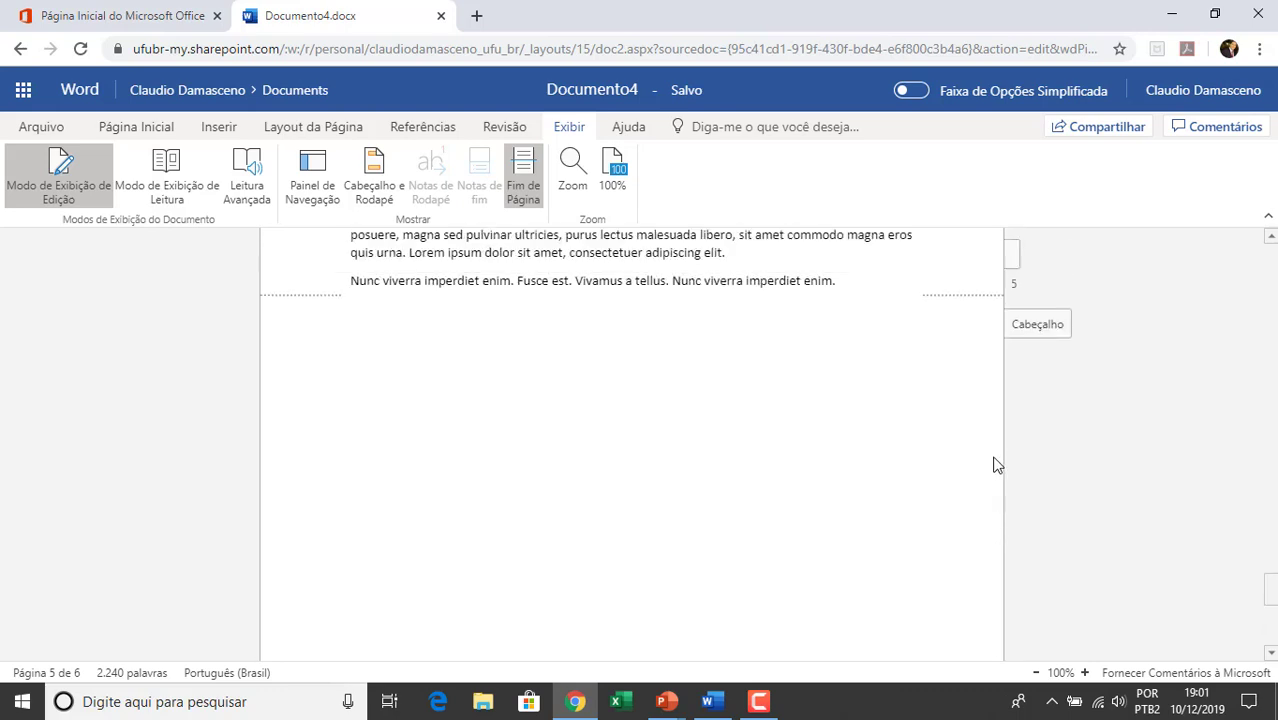
{"action": "left_click", "coordinate": [1042, 468]}
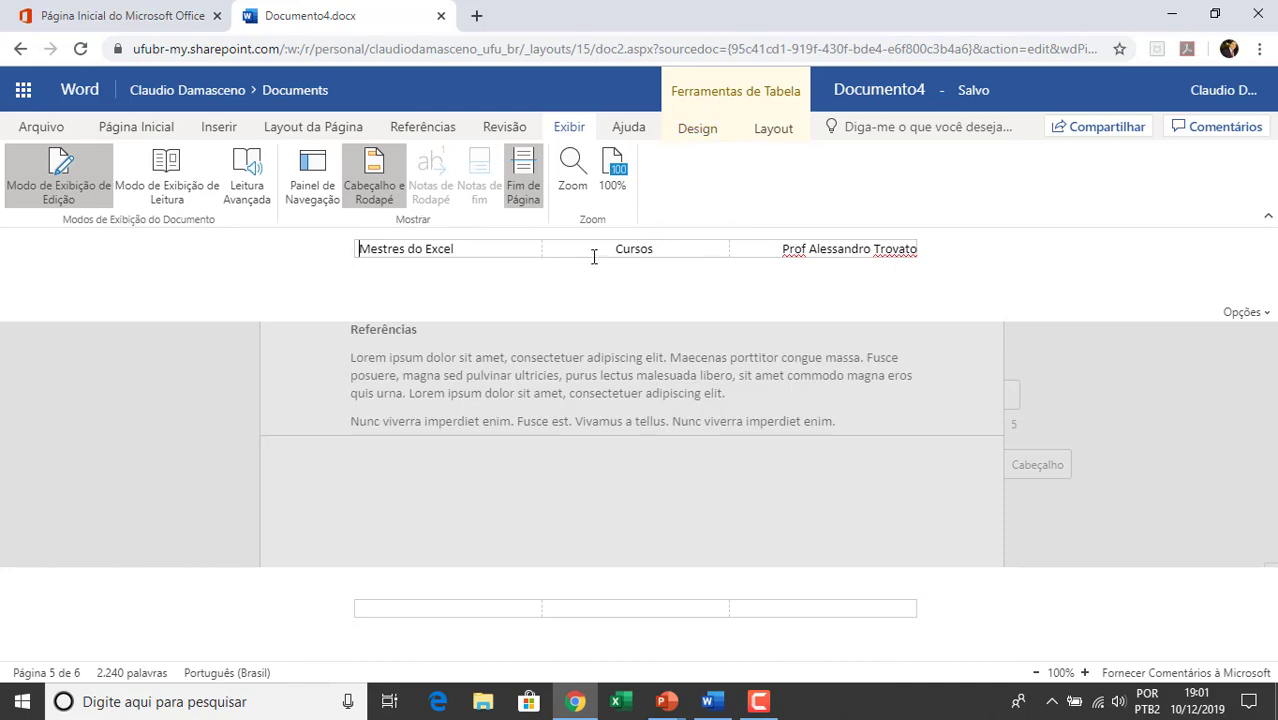
- Switch to desktop Word to view Documento1's first-page header and return to Documento4 in Word Online
{"action": "left_click", "coordinate": [709, 701]}
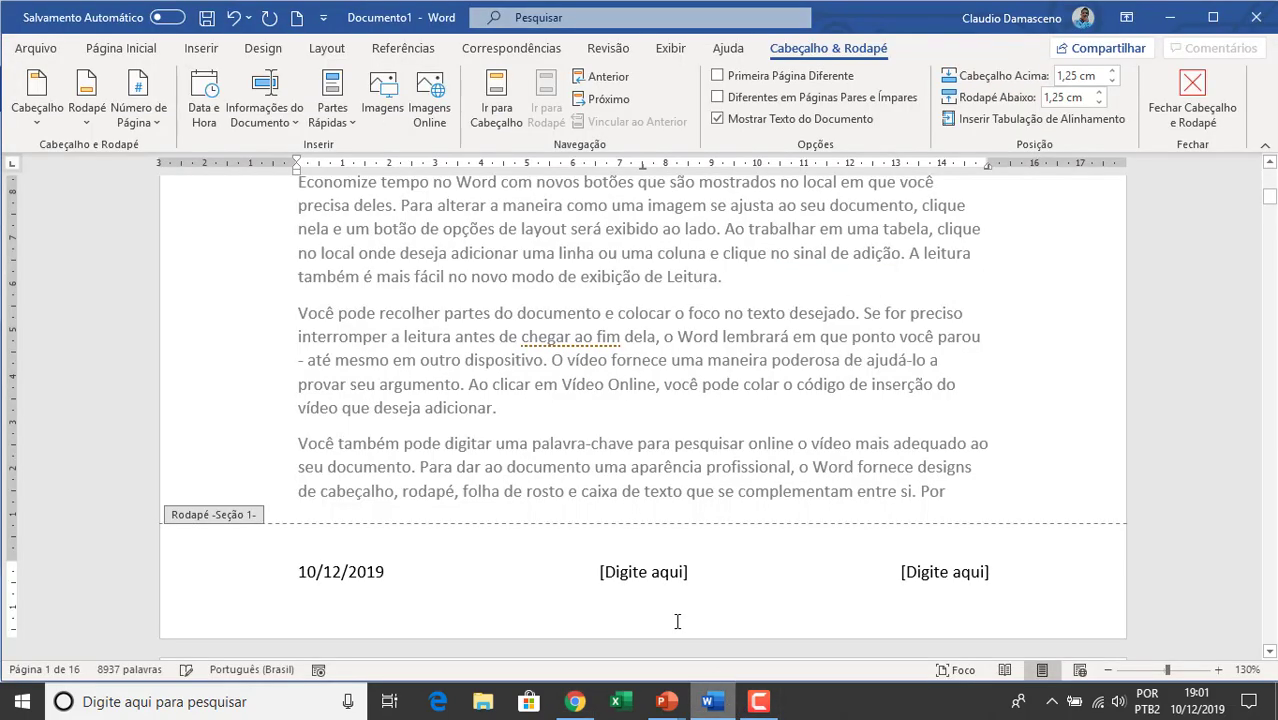
{"action": "scroll", "coordinate": [605, 495], "scroll_direction": "up", "scroll_amount": 10}
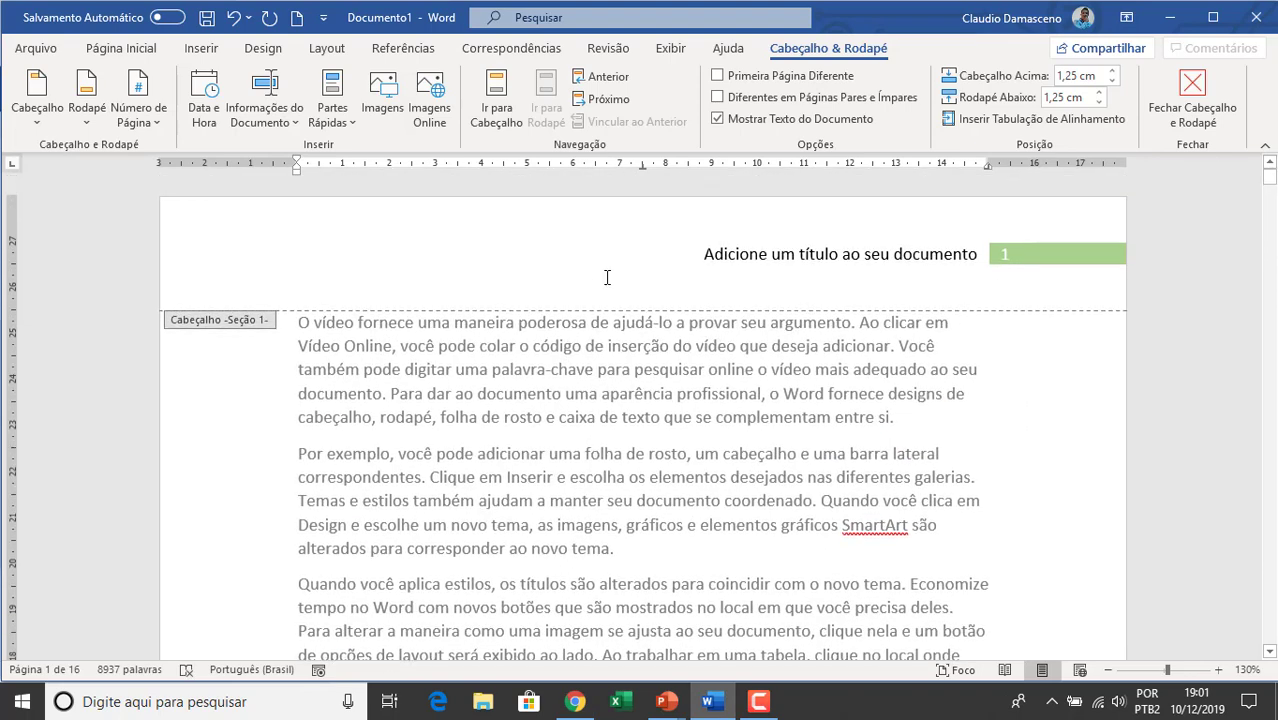
{"action": "left_click", "coordinate": [575, 701]}
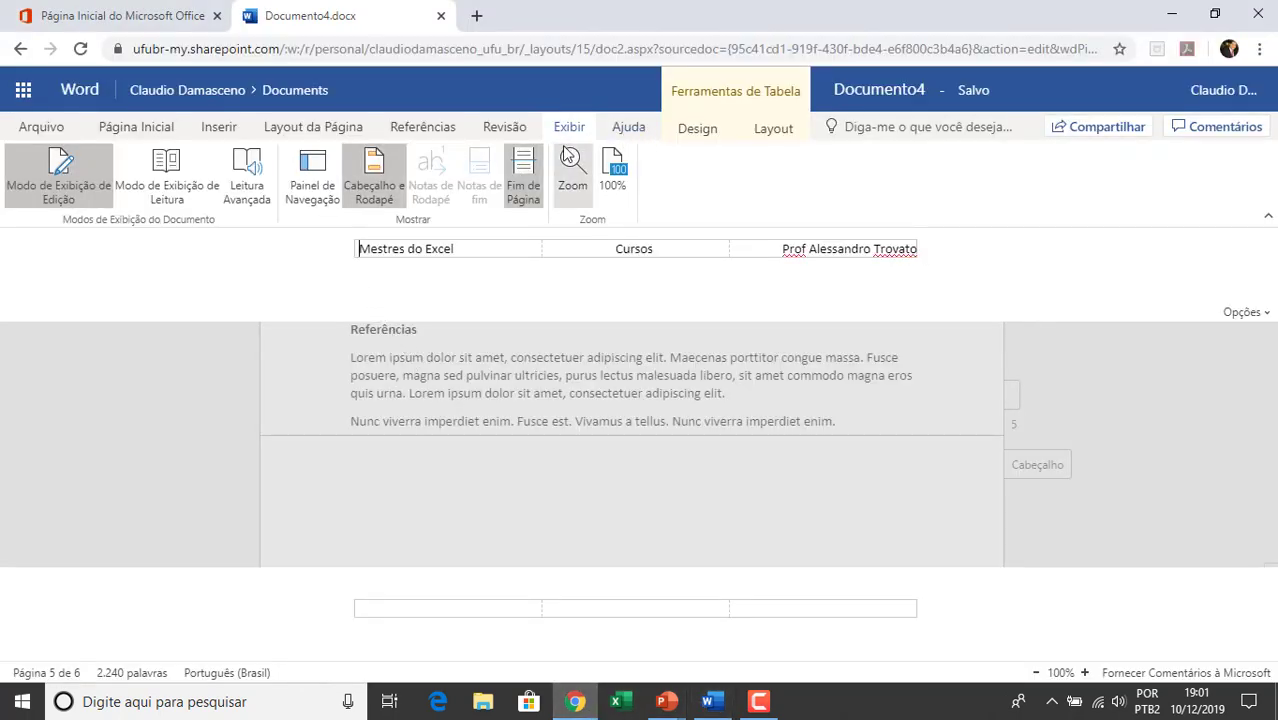
- Add page numbering in the right cell of Documento4's footer
{"action": "left_click", "coordinate": [236, 121]}
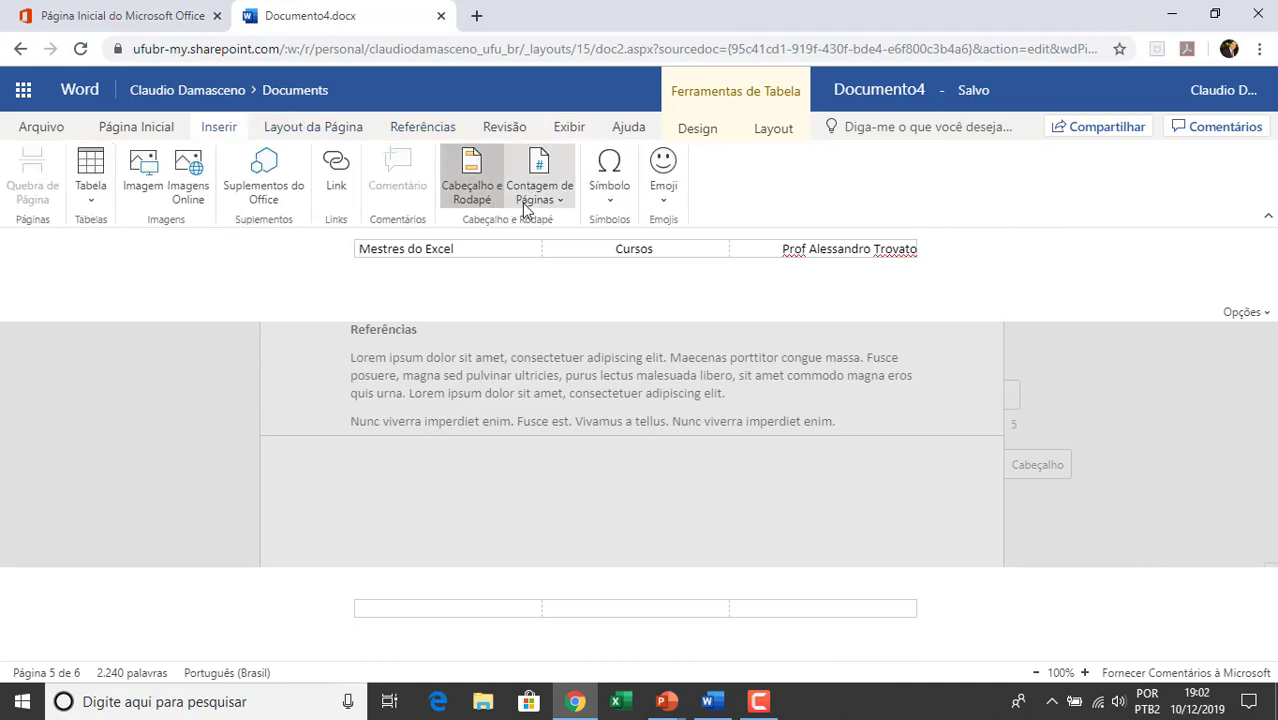
{"action": "left_click", "coordinate": [613, 249]}
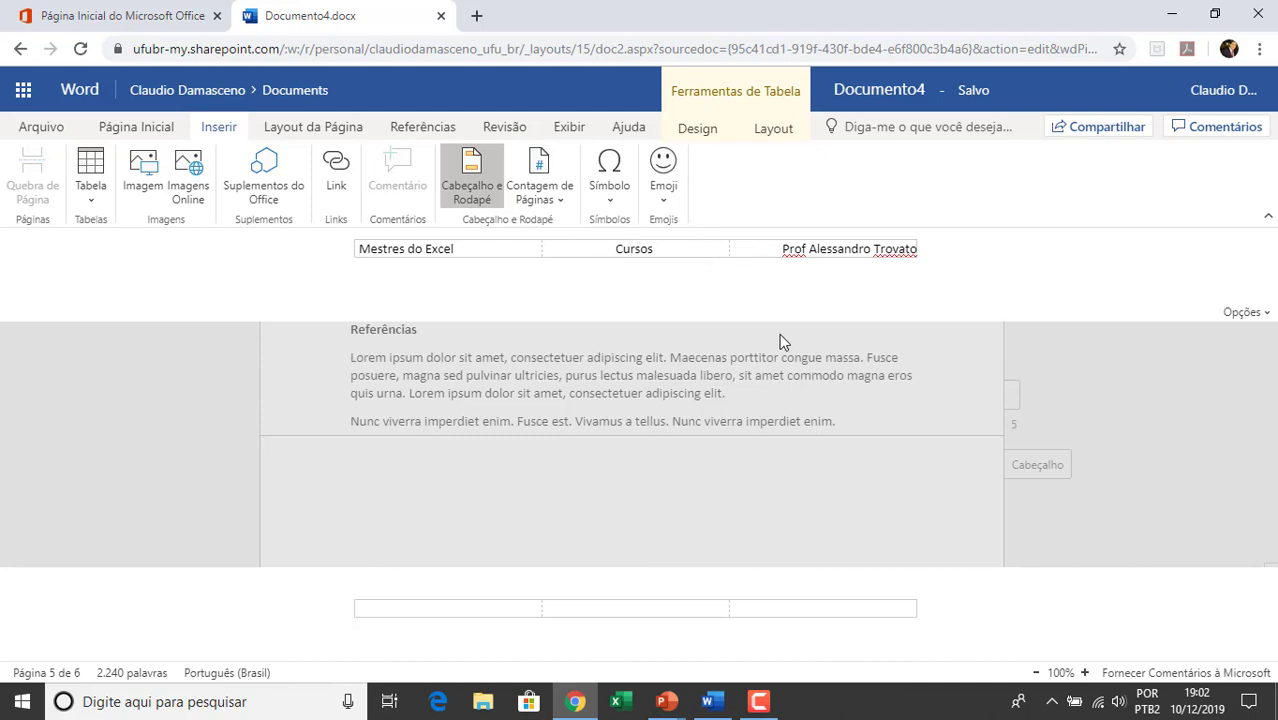
{"action": "left_click", "coordinate": [549, 205]}
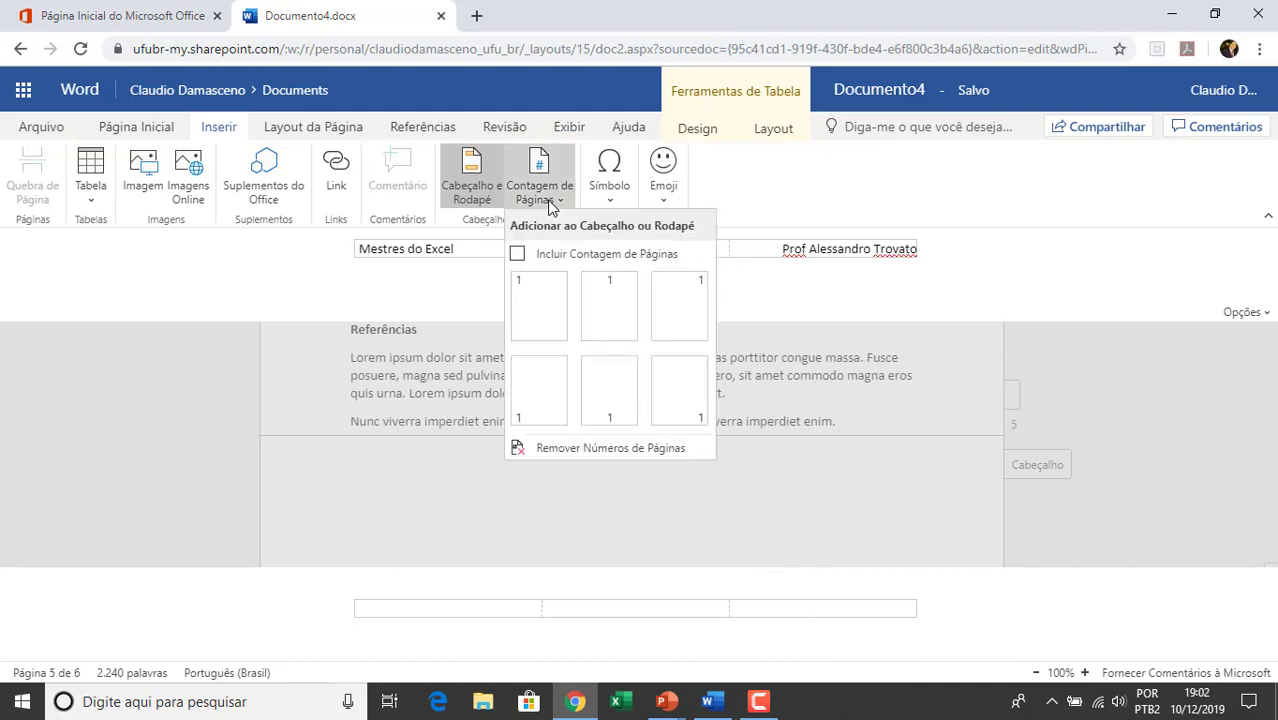
{"action": "left_click", "coordinate": [675, 377]}
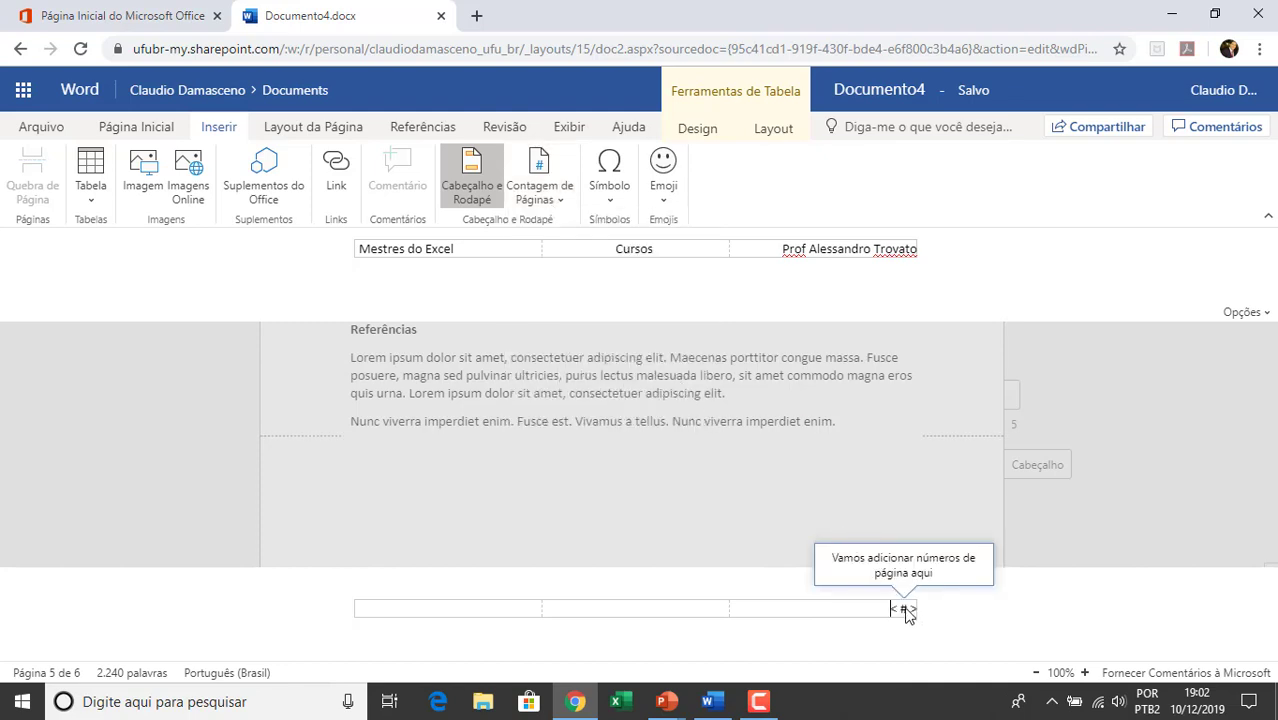
- Insert the first emoji of the gallery into the footer's left cell and close header and footer editing
{"action": "left_click", "coordinate": [515, 612]}
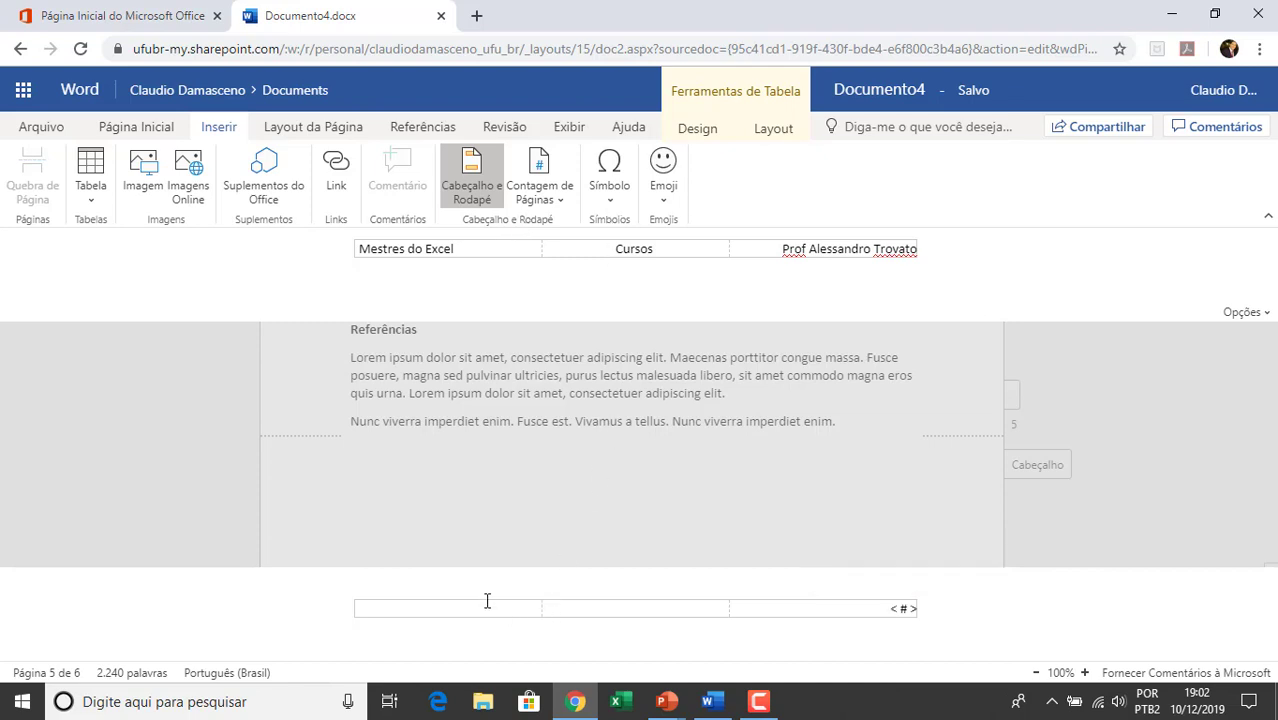
{"action": "left_click", "coordinate": [660, 175]}
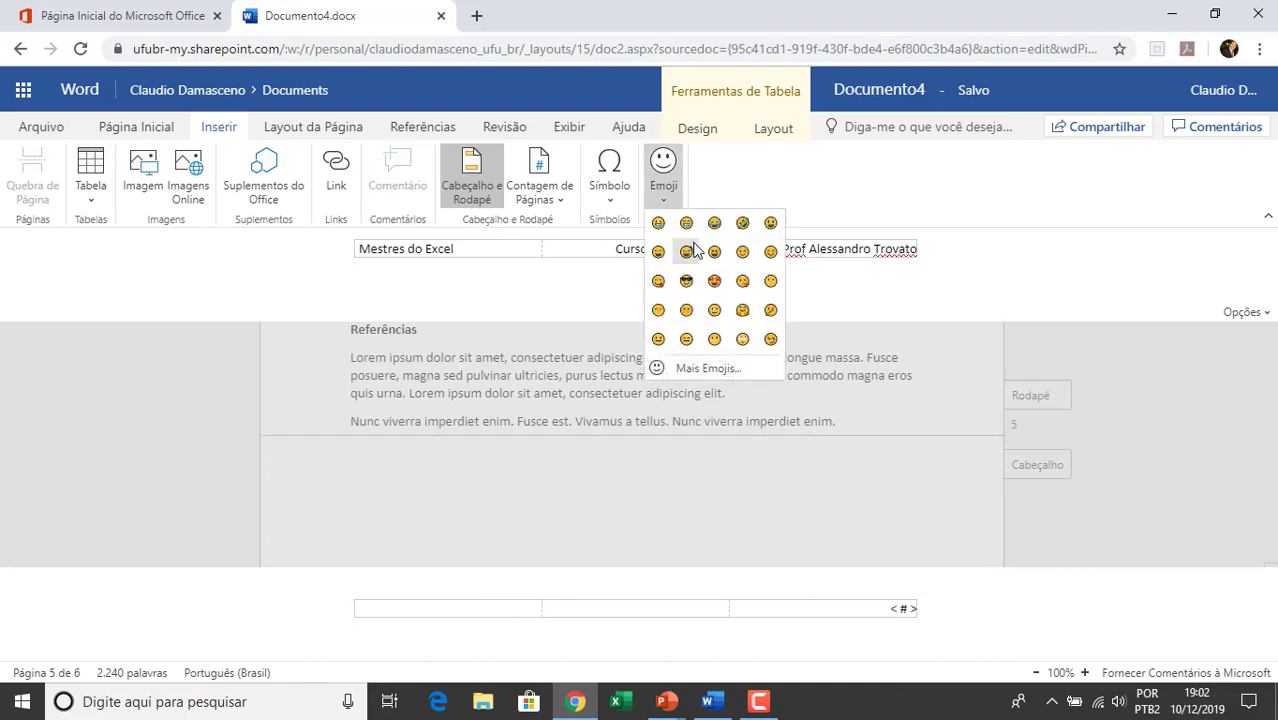
{"action": "left_click", "coordinate": [659, 222]}
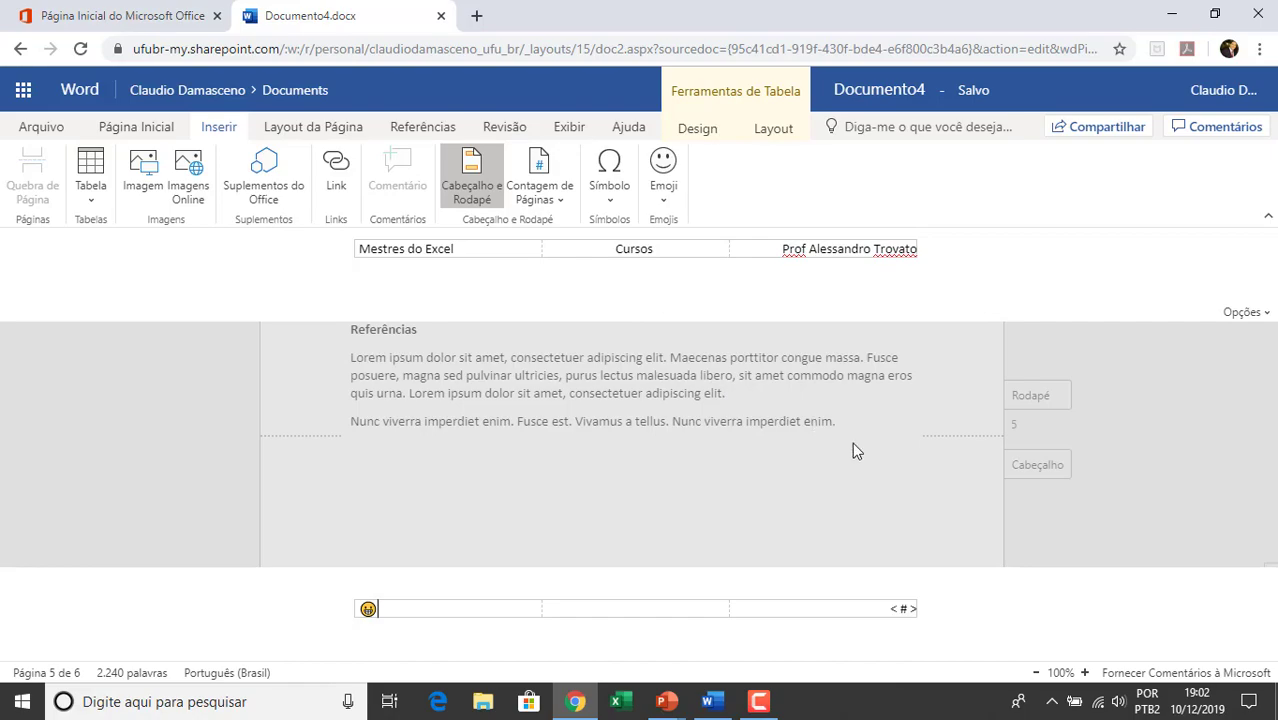
{"action": "double_click", "coordinate": [852, 449]}
- Review the header and footer markers throughout the document and reopen the footer from page 1
{"action": "scroll", "coordinate": [900, 470], "scroll_direction": "down", "scroll_amount": 3}
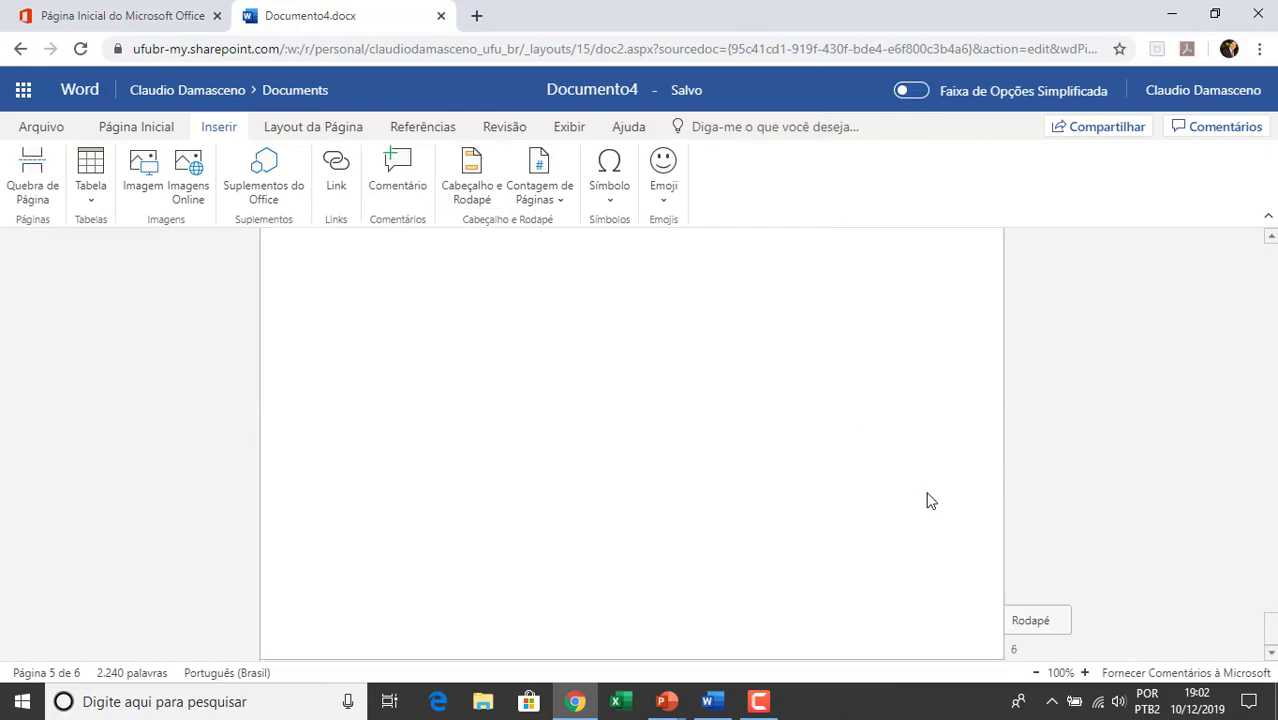
{"action": "scroll", "coordinate": [930, 500], "scroll_direction": "up", "scroll_amount": 10}
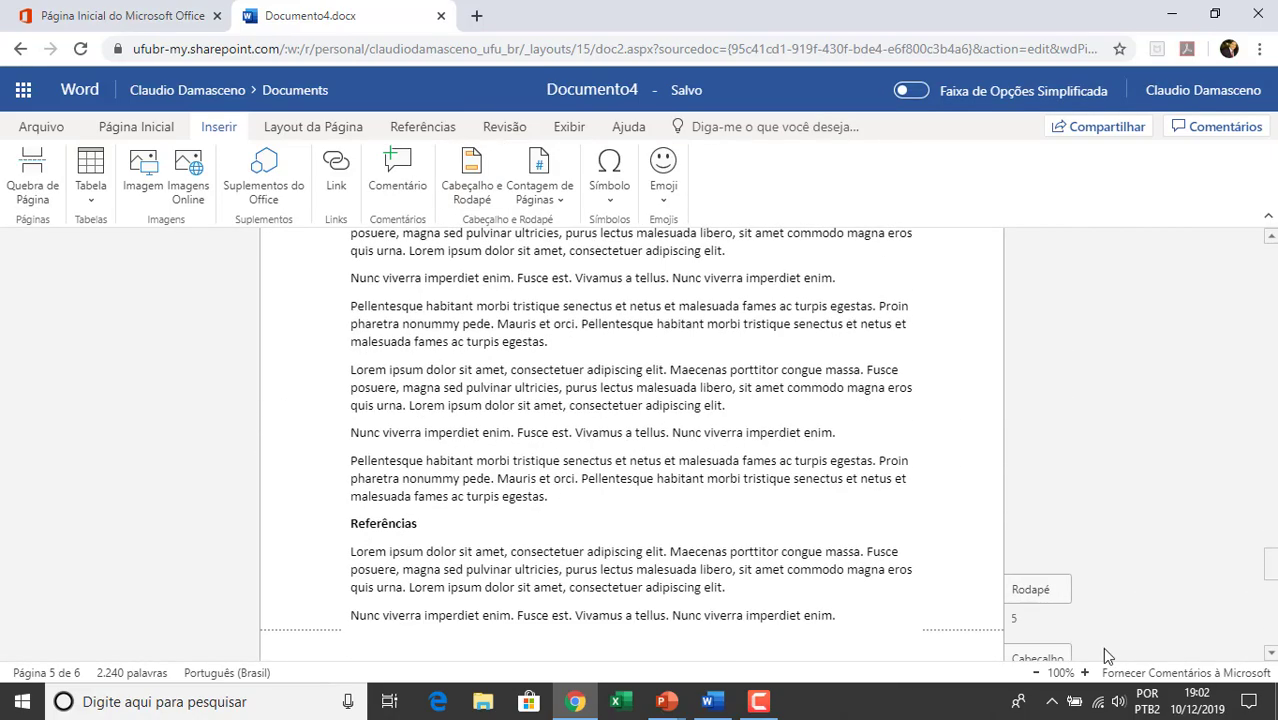
{"action": "scroll", "coordinate": [960, 460], "scroll_direction": "up", "scroll_amount": 20}
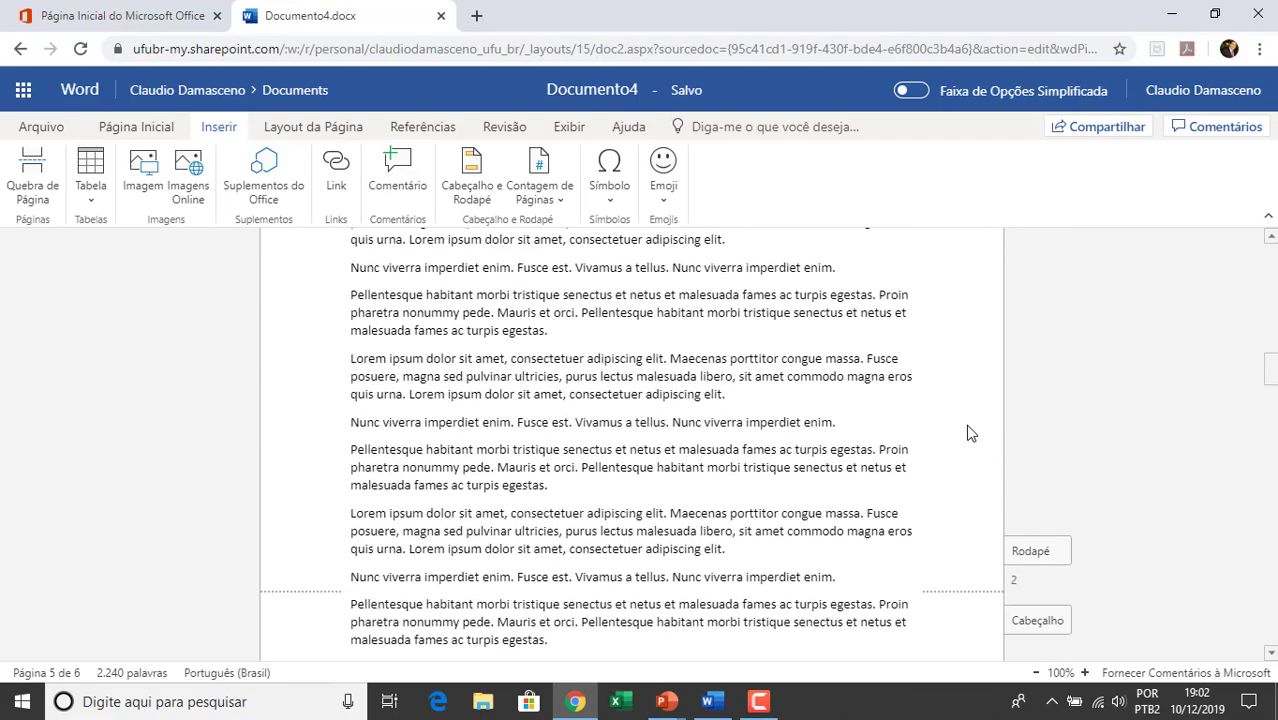
{"action": "scroll", "coordinate": [967, 433], "scroll_direction": "up", "scroll_amount": 8}
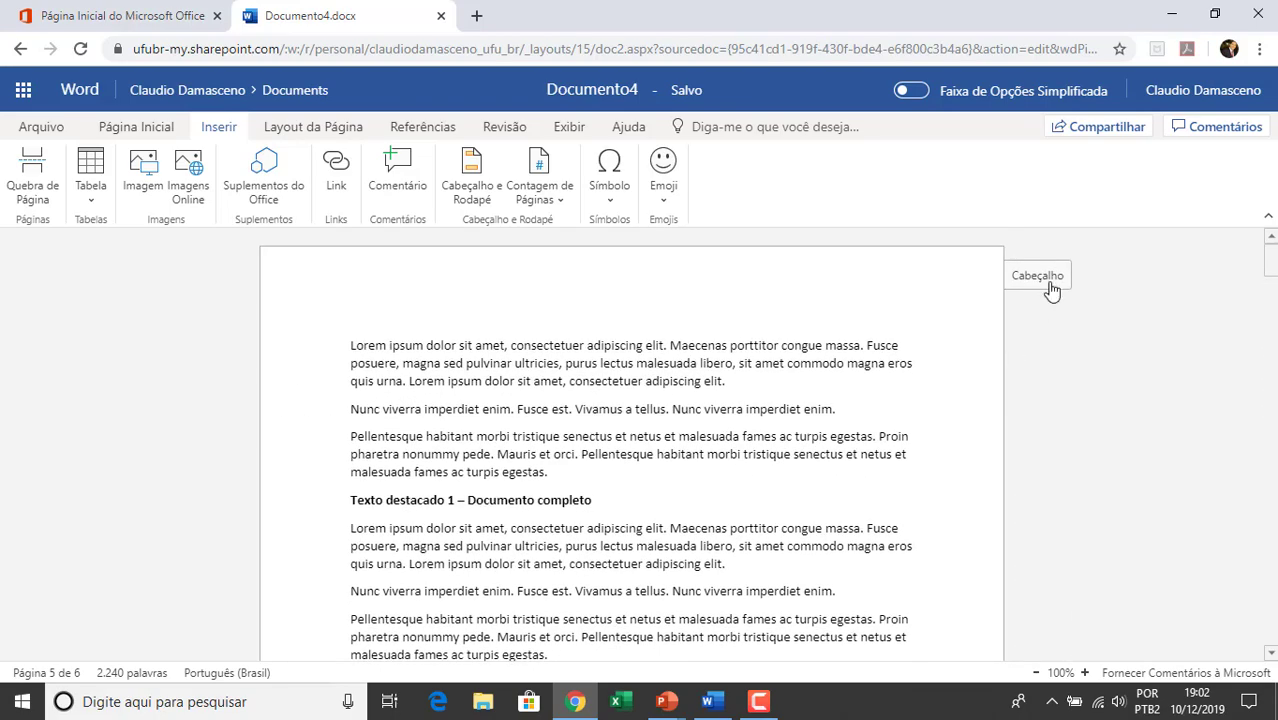
{"action": "scroll", "coordinate": [1050, 414], "scroll_direction": "down", "scroll_amount": 6}
{"action": "scroll", "coordinate": [1050, 414], "scroll_direction": "down", "scroll_amount": 3}
{"action": "left_click", "coordinate": [1037, 408]}
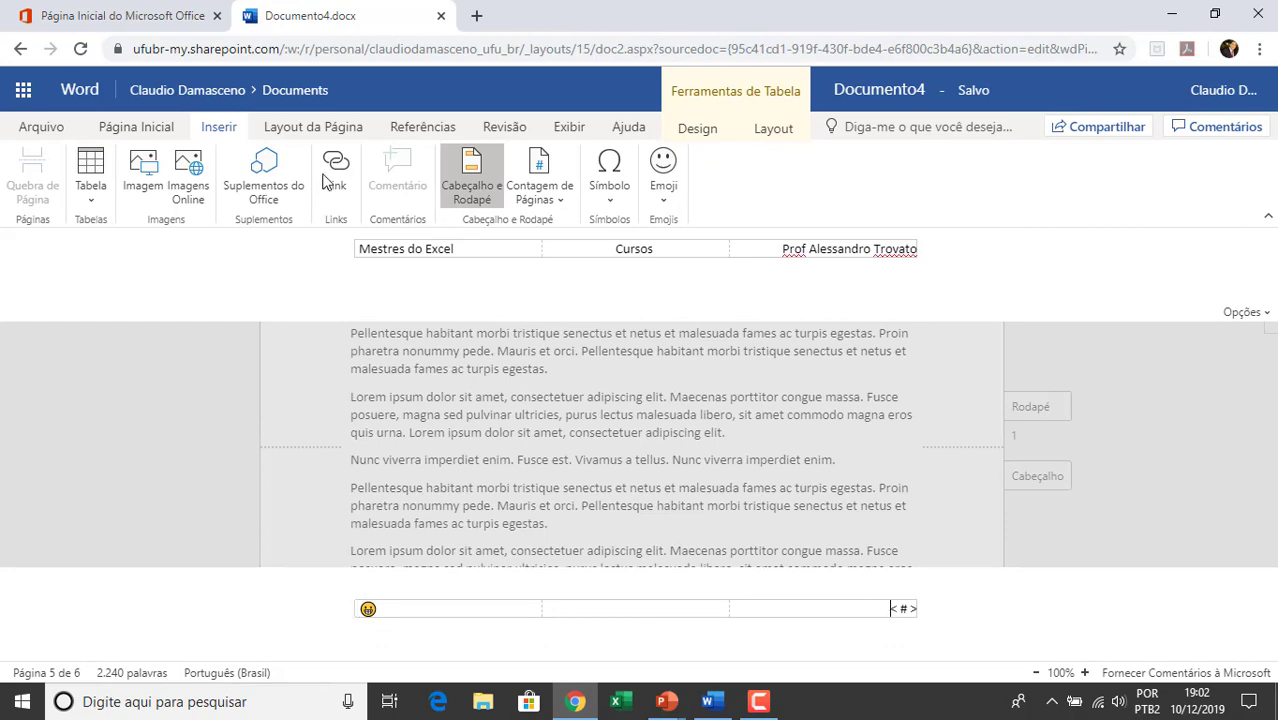
- Open the print preview of Documento4, check the header, footer emoji and page numbering through the last page, and exit without printing
{"action": "left_click", "coordinate": [42, 127]}
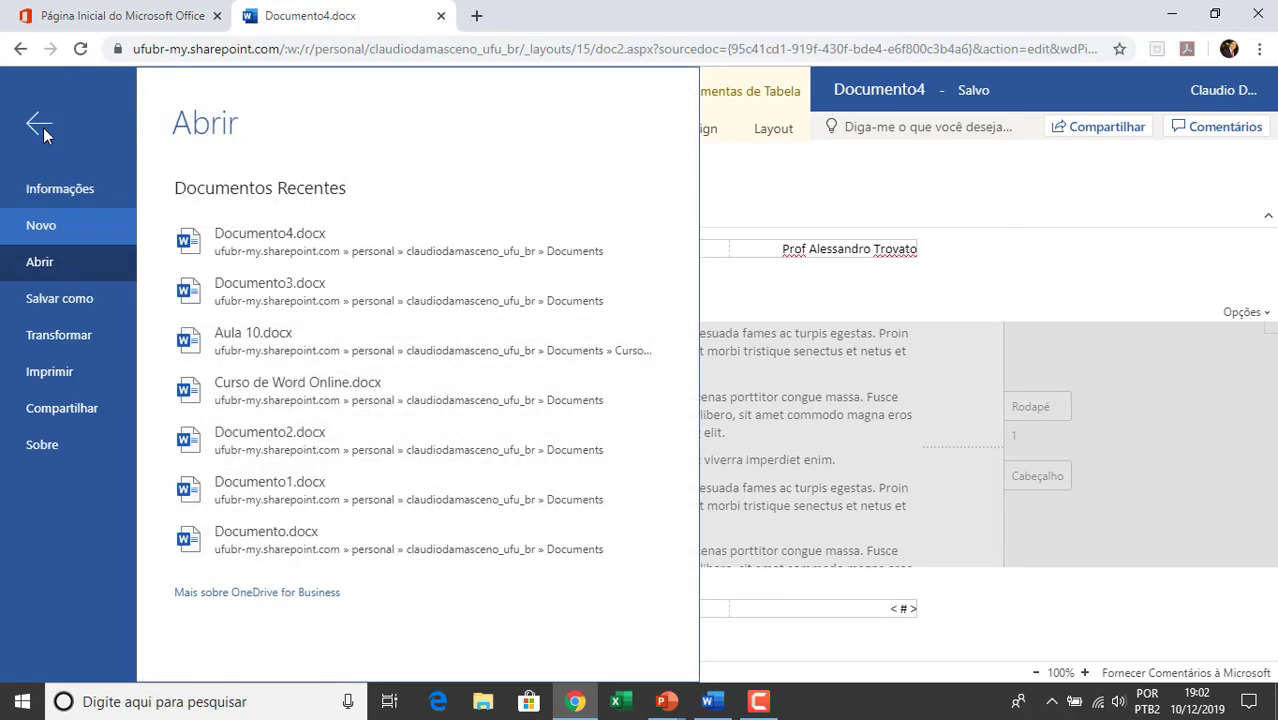
{"action": "left_click", "coordinate": [60, 372]}
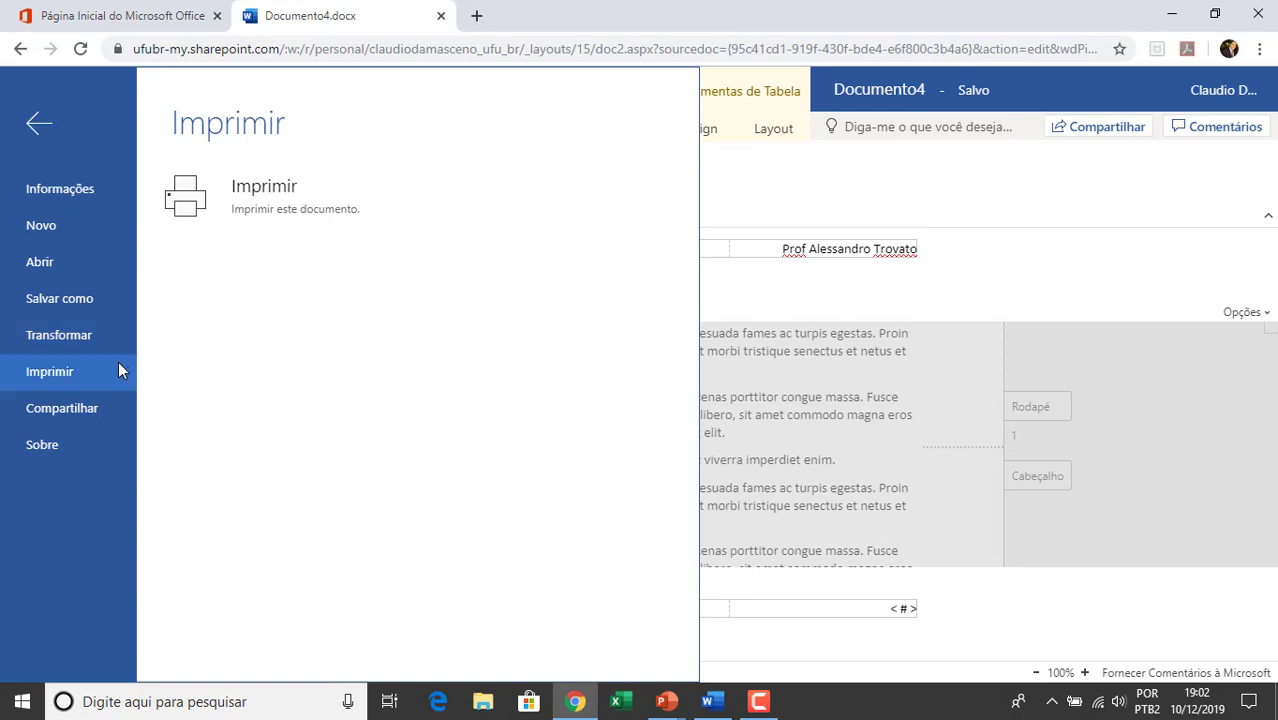
{"action": "left_click", "coordinate": [352, 195]}
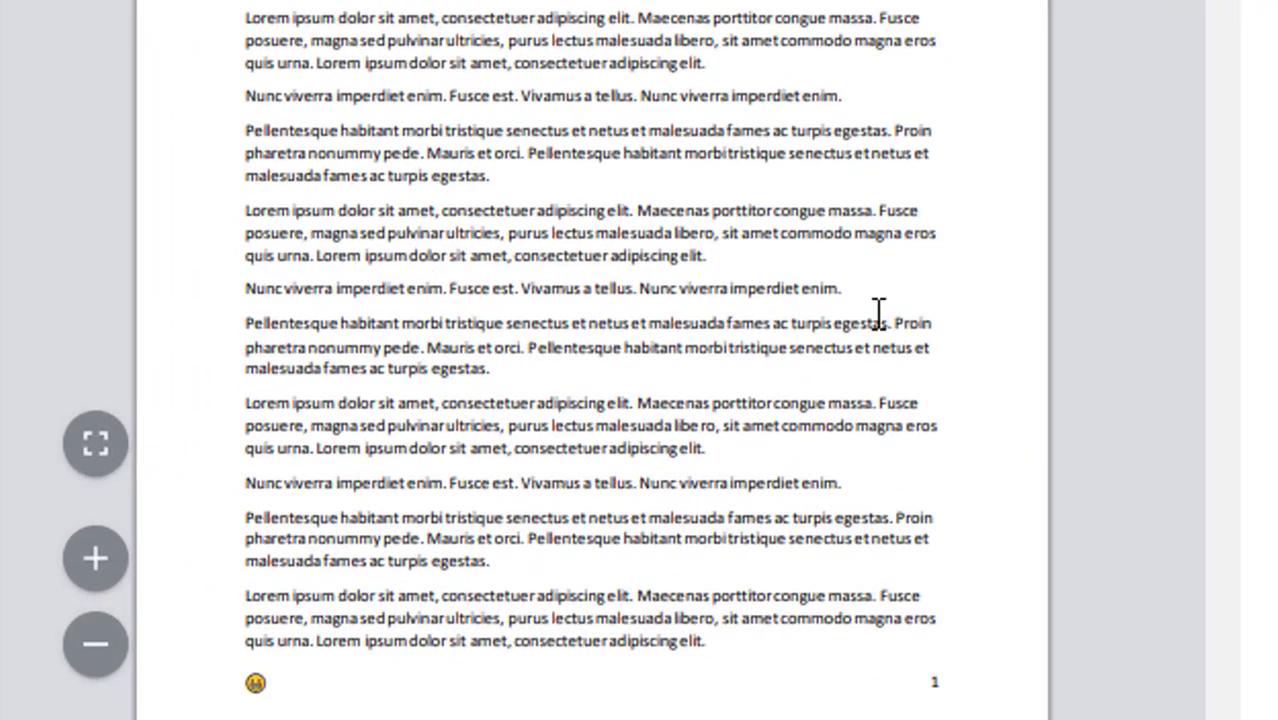
{"action": "scroll", "coordinate": [809, 200], "scroll_direction": "down", "scroll_amount": 10}
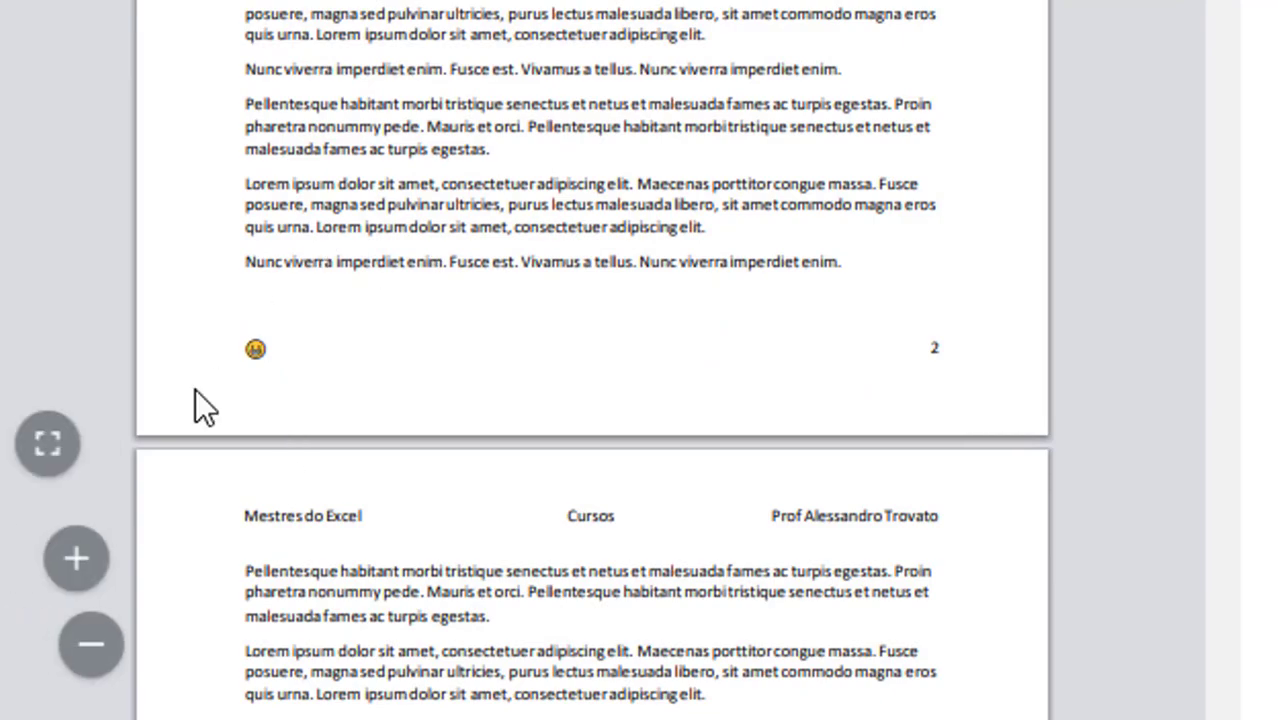
{"action": "scroll", "coordinate": [868, 385], "scroll_direction": "down", "scroll_amount": 5}
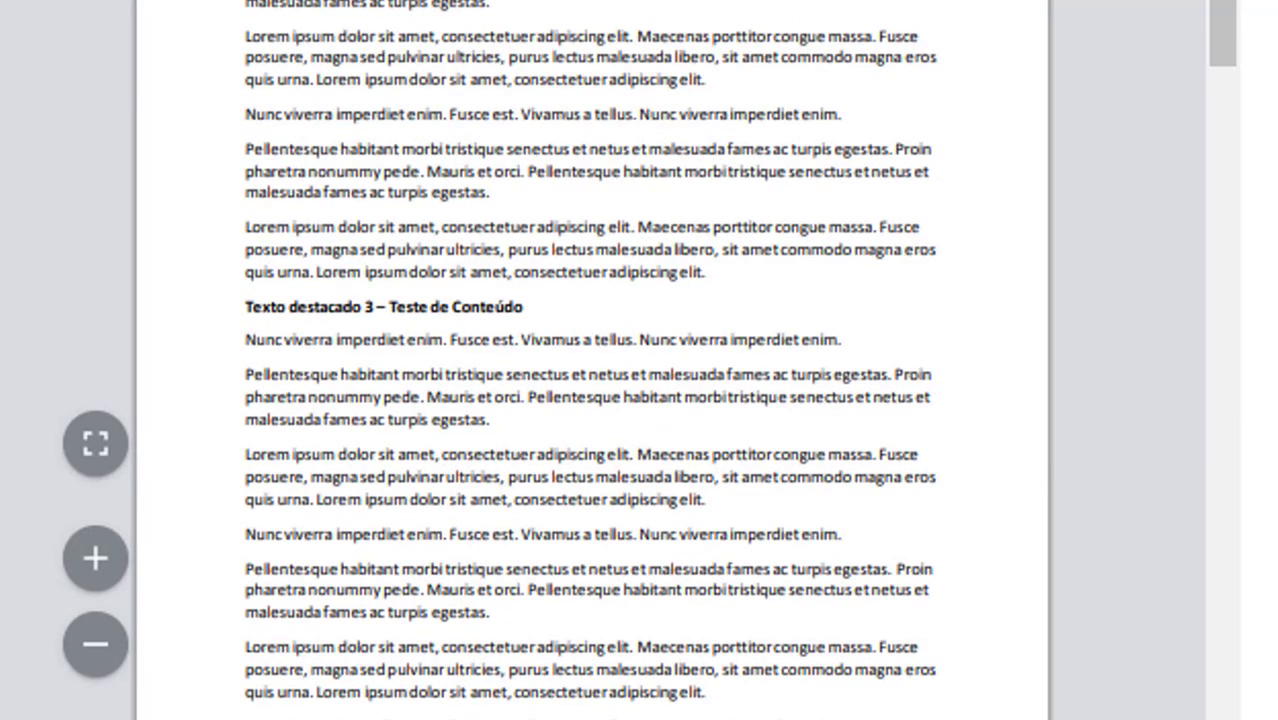
{"action": "scroll", "coordinate": [592, 360], "scroll_direction": "down", "scroll_amount": 10}
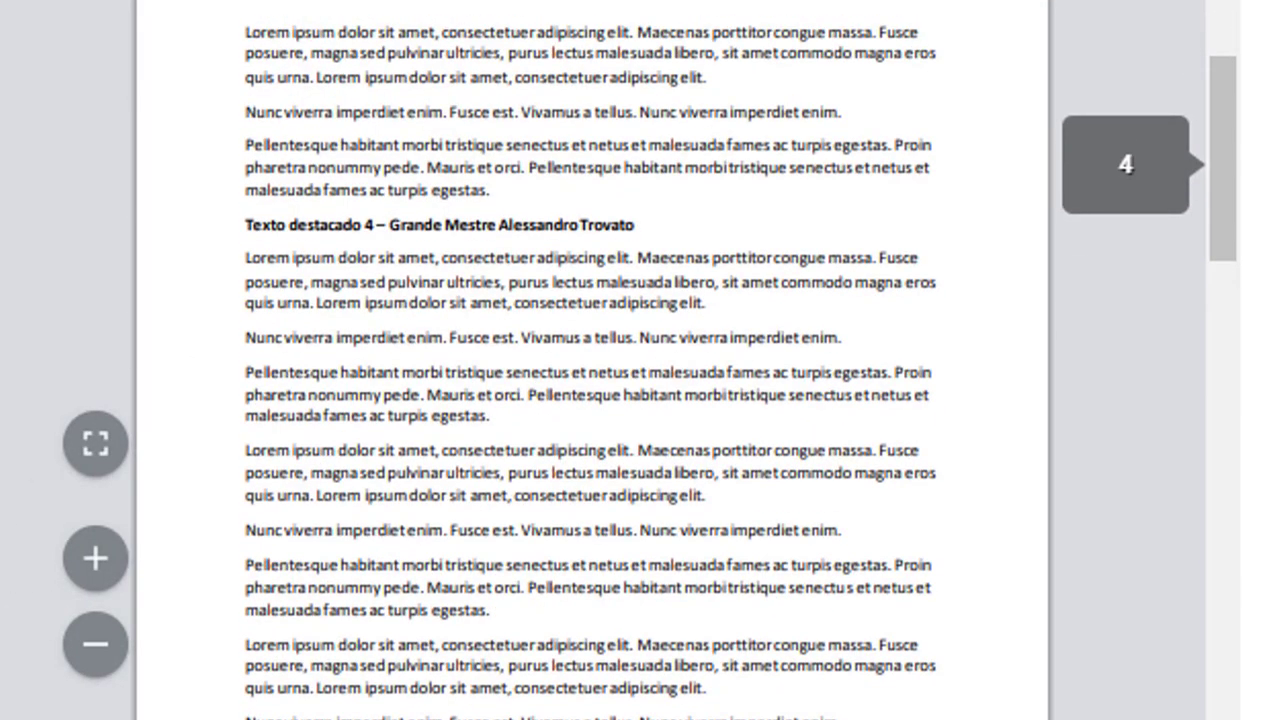
{"action": "scroll", "coordinate": [719, 14], "scroll_direction": "down", "scroll_amount": 15}
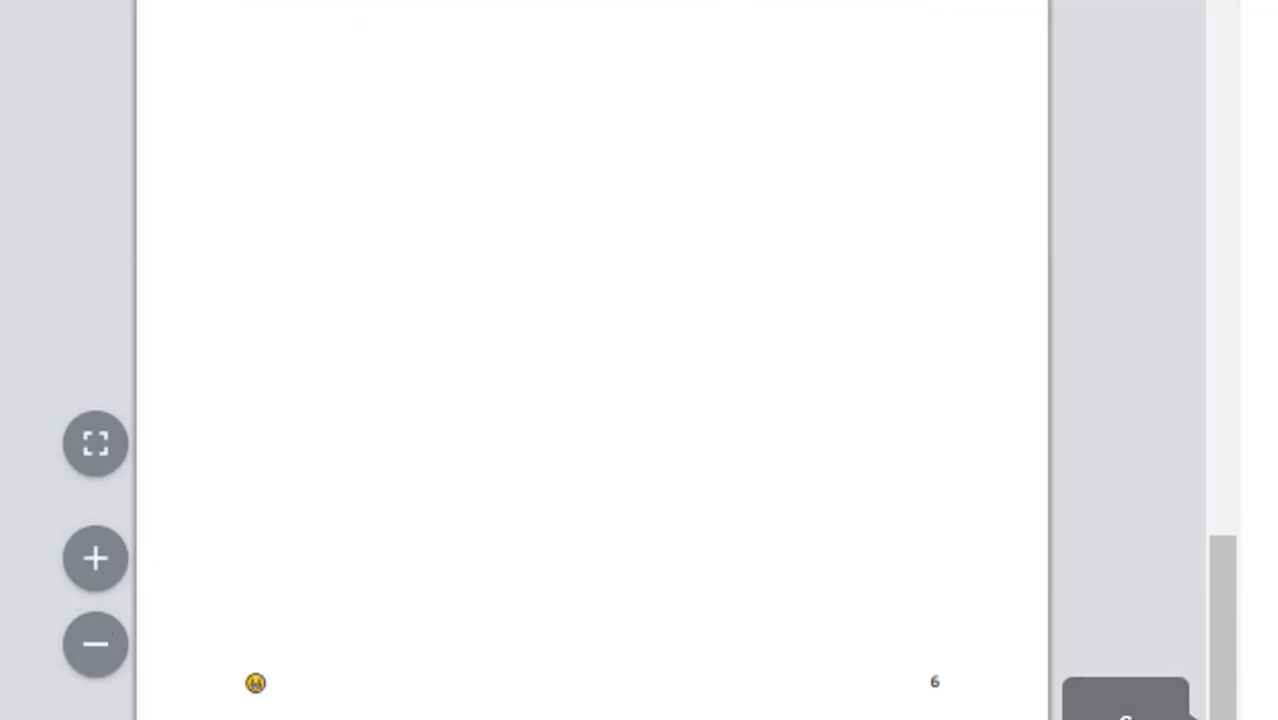
{"action": "key", "text": "Escape"}
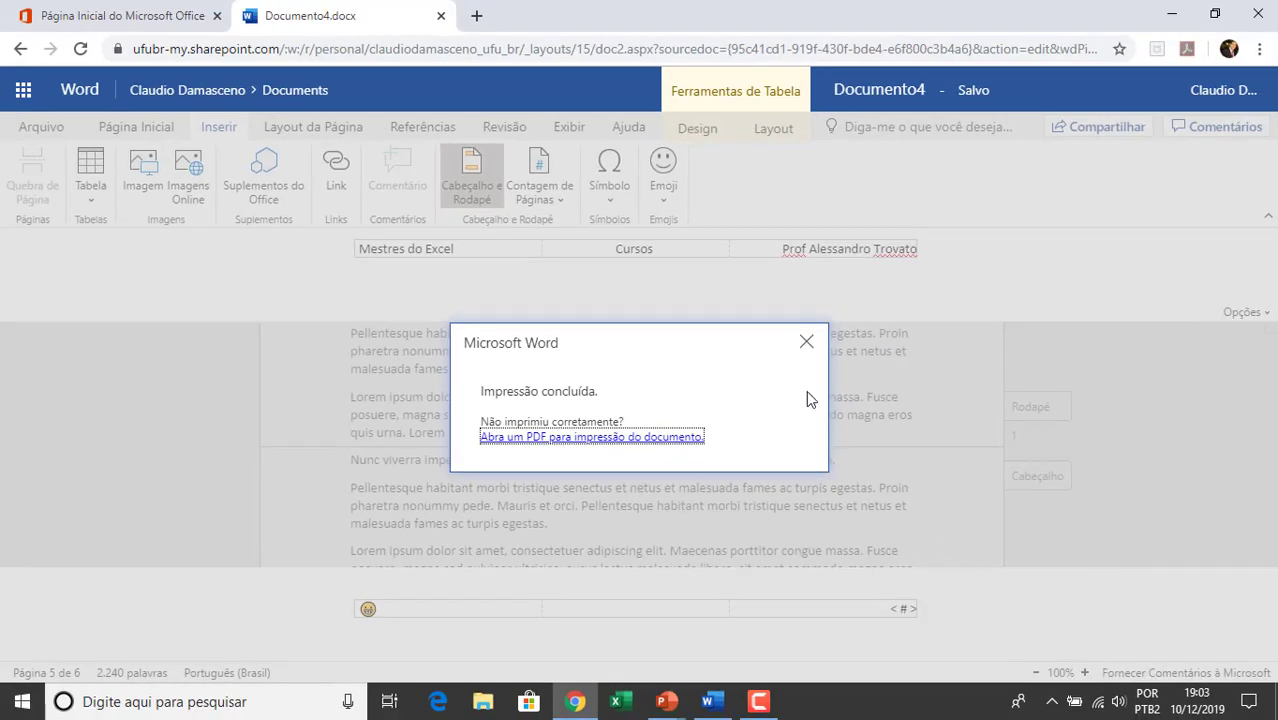
{"action": "left_click", "coordinate": [806, 341]}
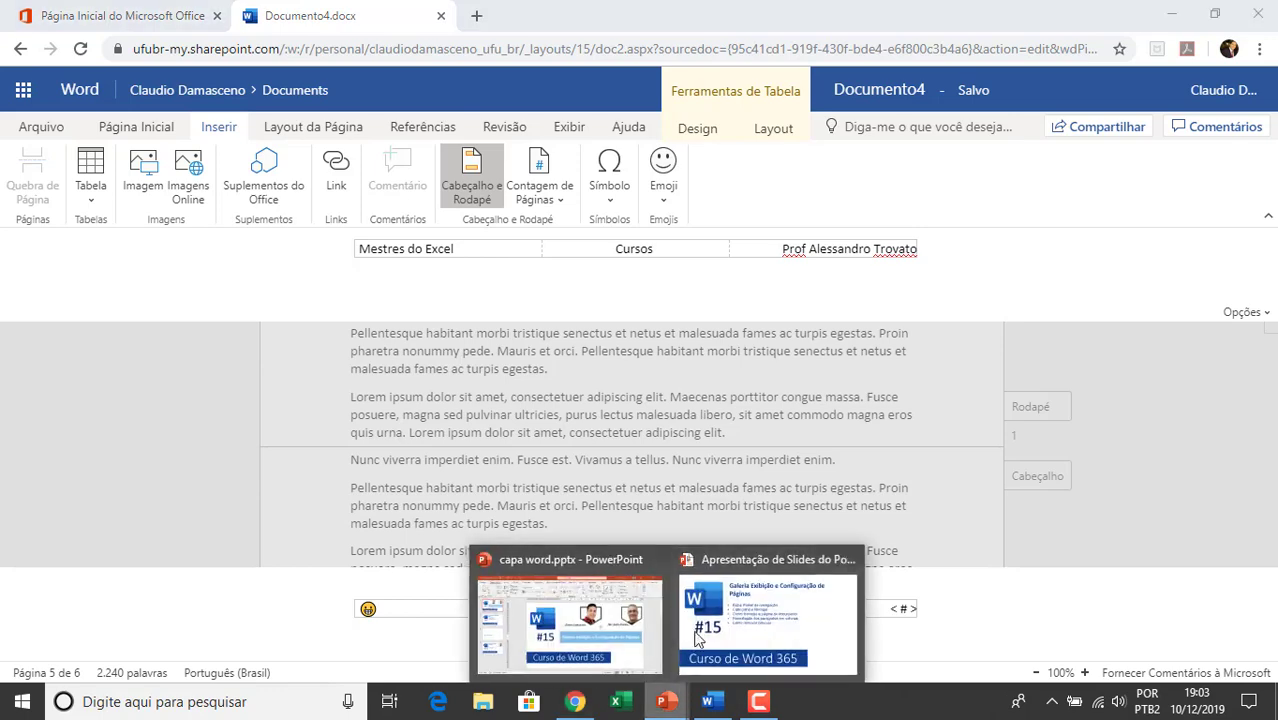
- View the lesson topics in the PowerPoint slide show, return to Documento4 in Word Online, and close header and footer editing
{"action": "left_click", "coordinate": [704, 620]}
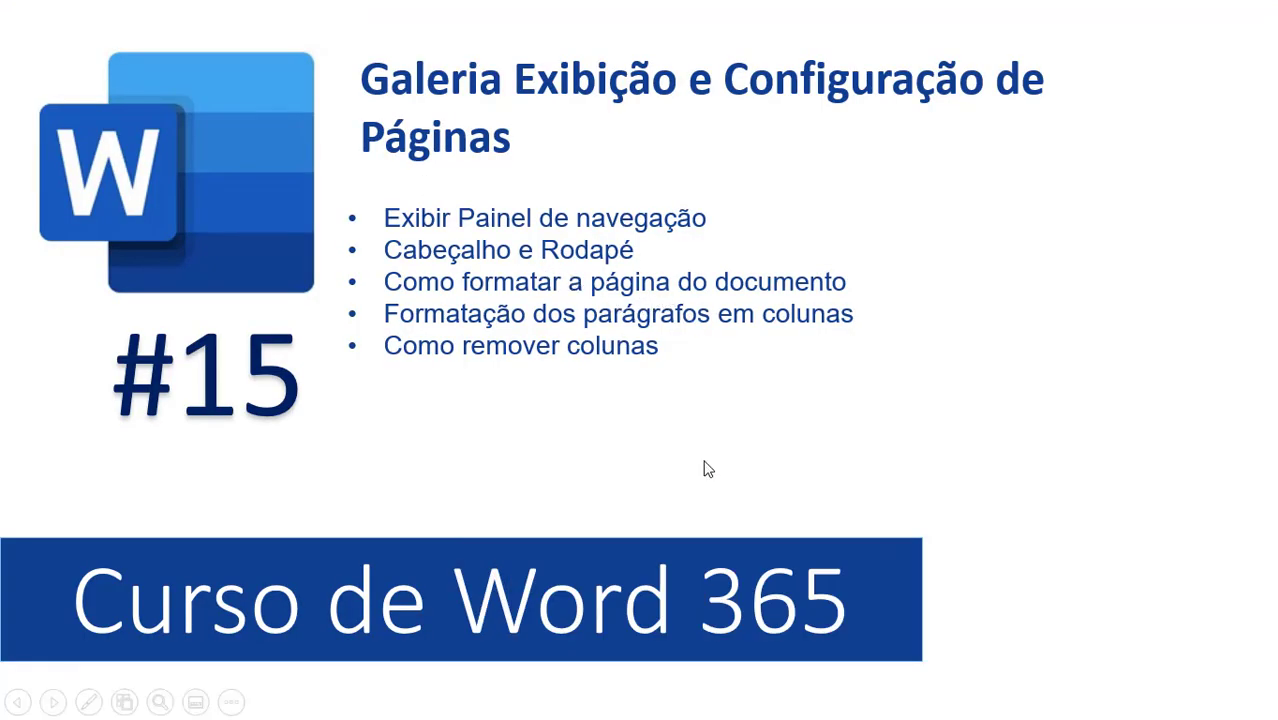
{"action": "key", "text": "alt+Tab"}
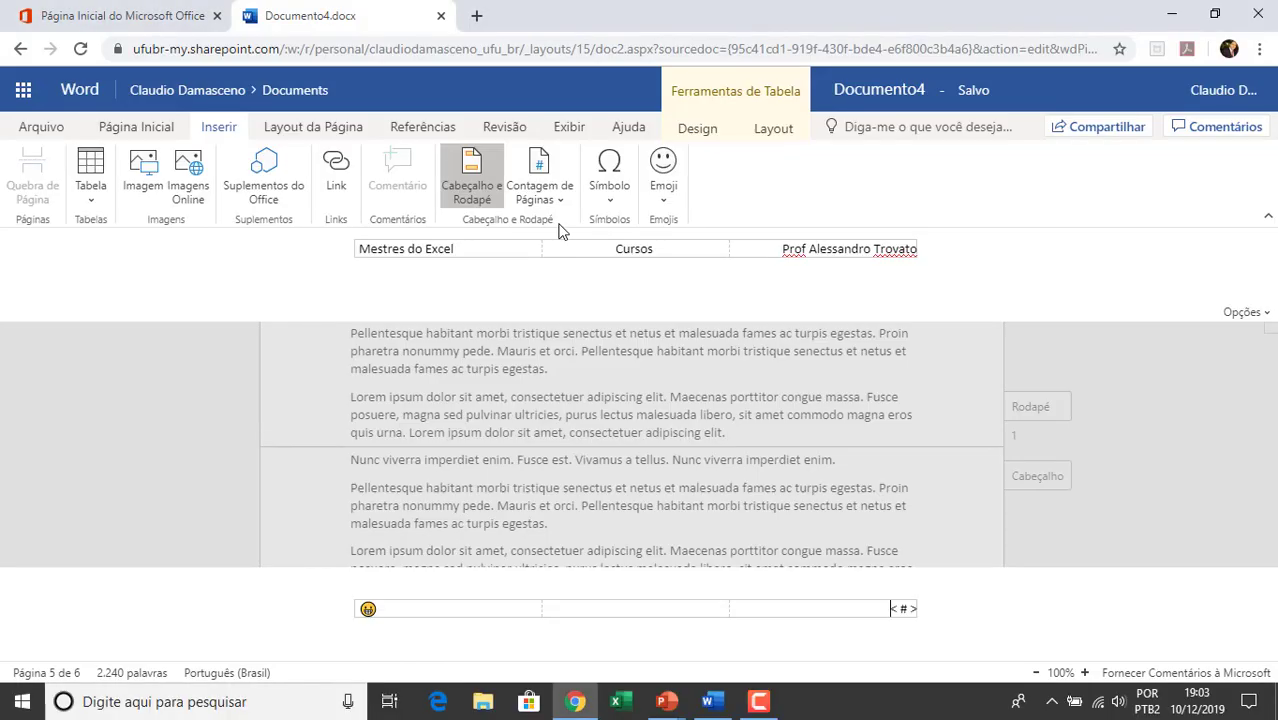
{"action": "double_click", "coordinate": [845, 366]}
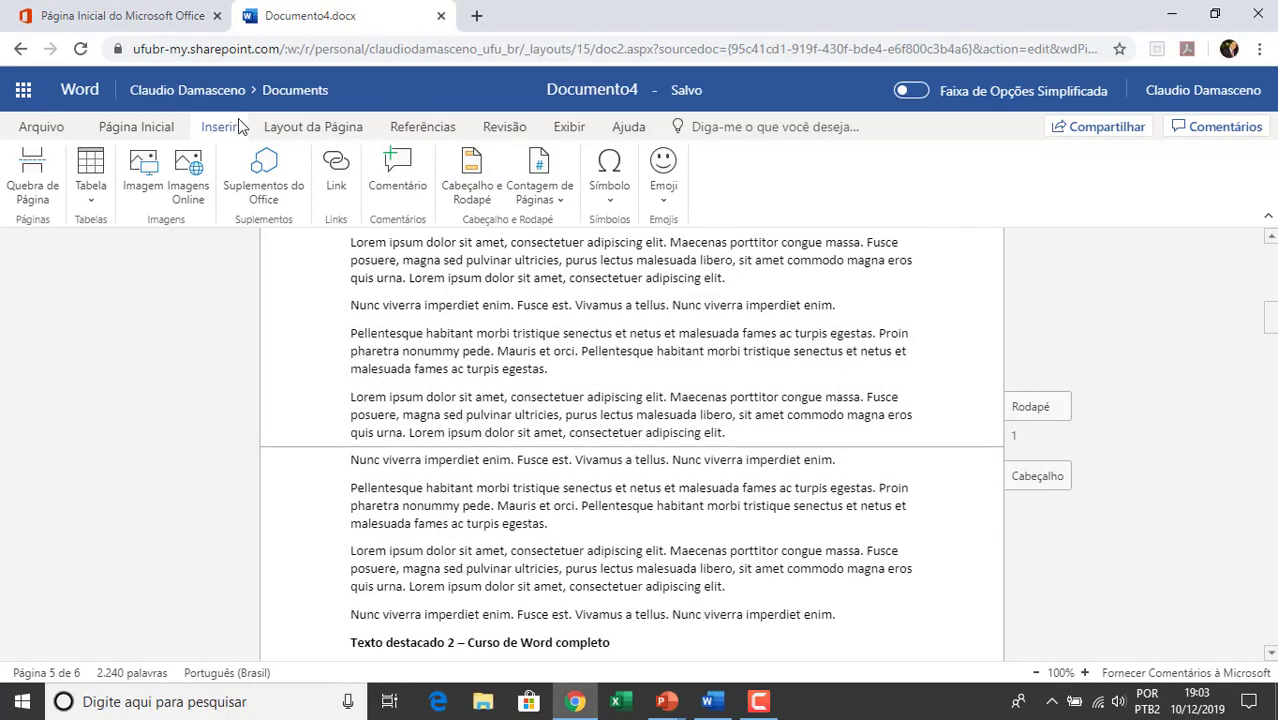
- Review the page margin presets and apply Normal to the document
{"action": "left_click", "coordinate": [313, 127]}
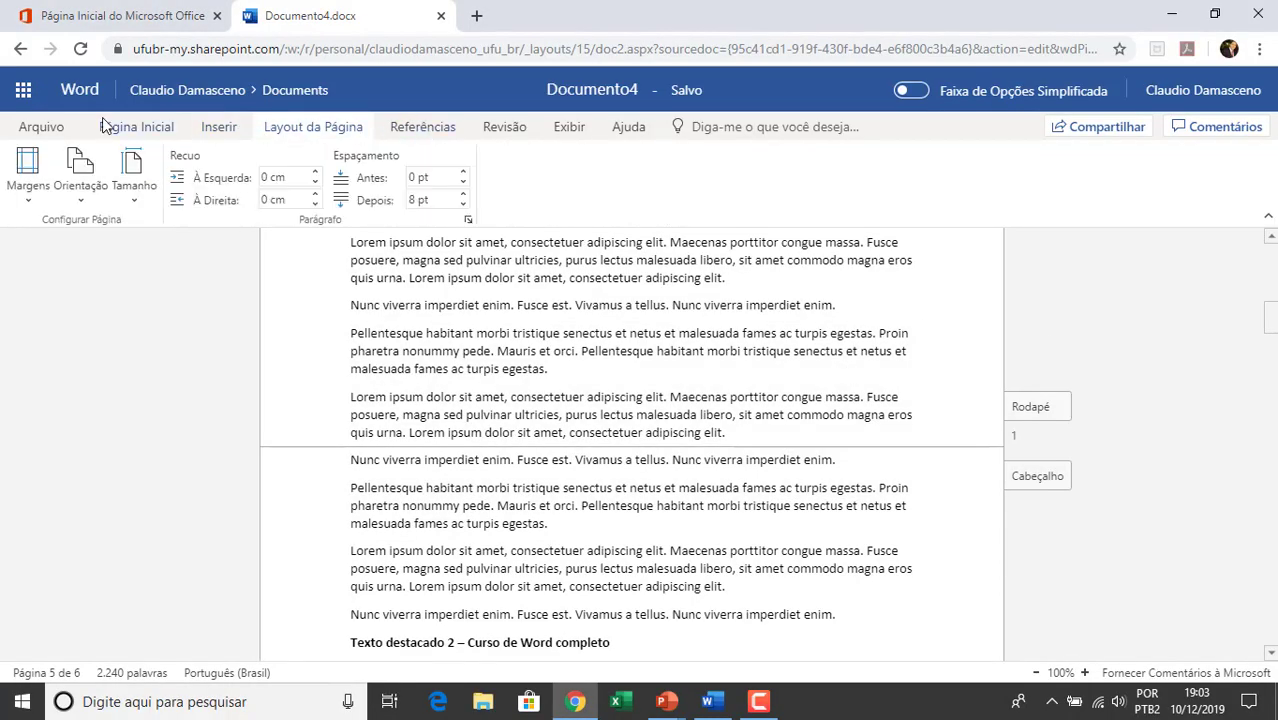
{"action": "left_click", "coordinate": [49, 180]}
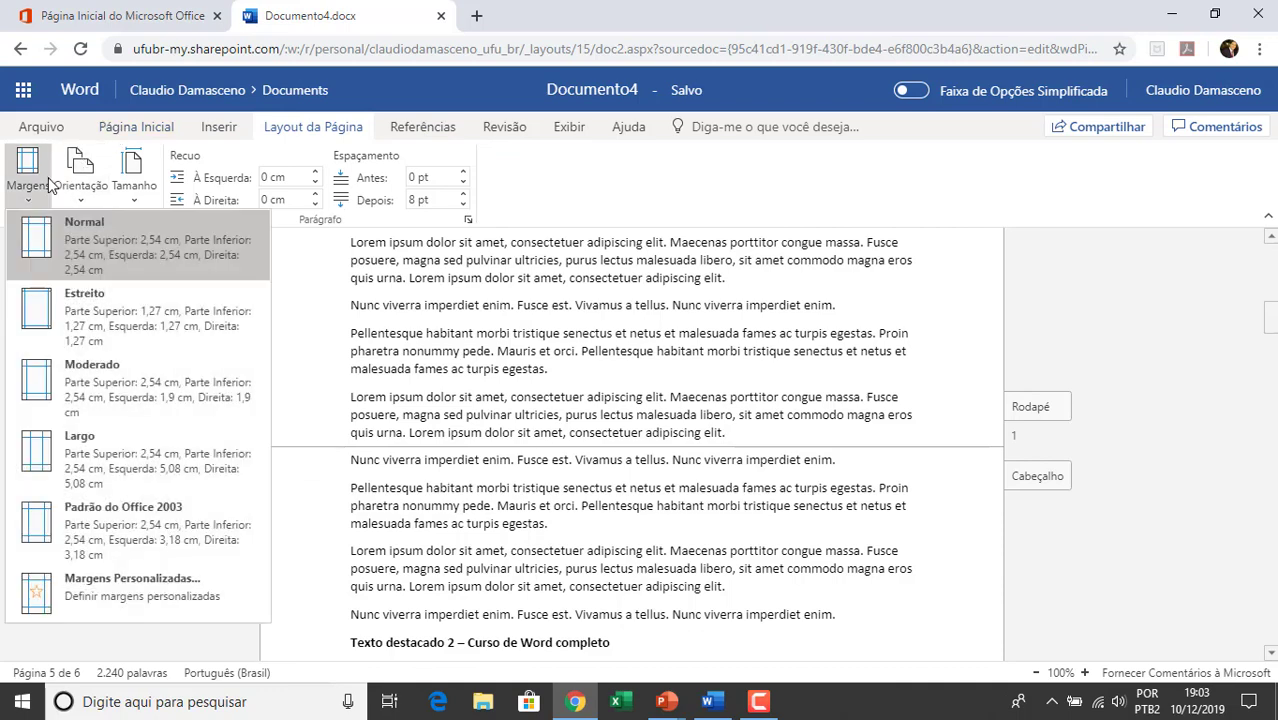
{"action": "left_click", "coordinate": [49, 180]}
{"action": "left_click", "coordinate": [49, 180]}
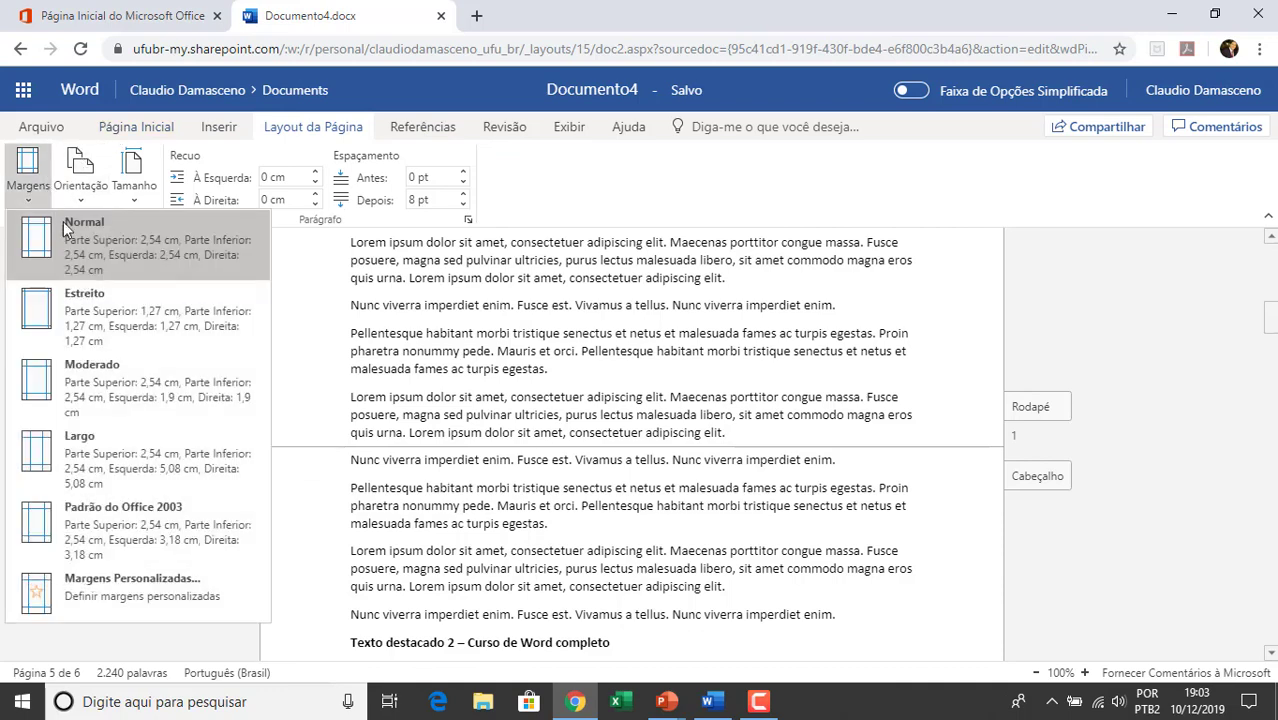
{"action": "left_click", "coordinate": [239, 264]}
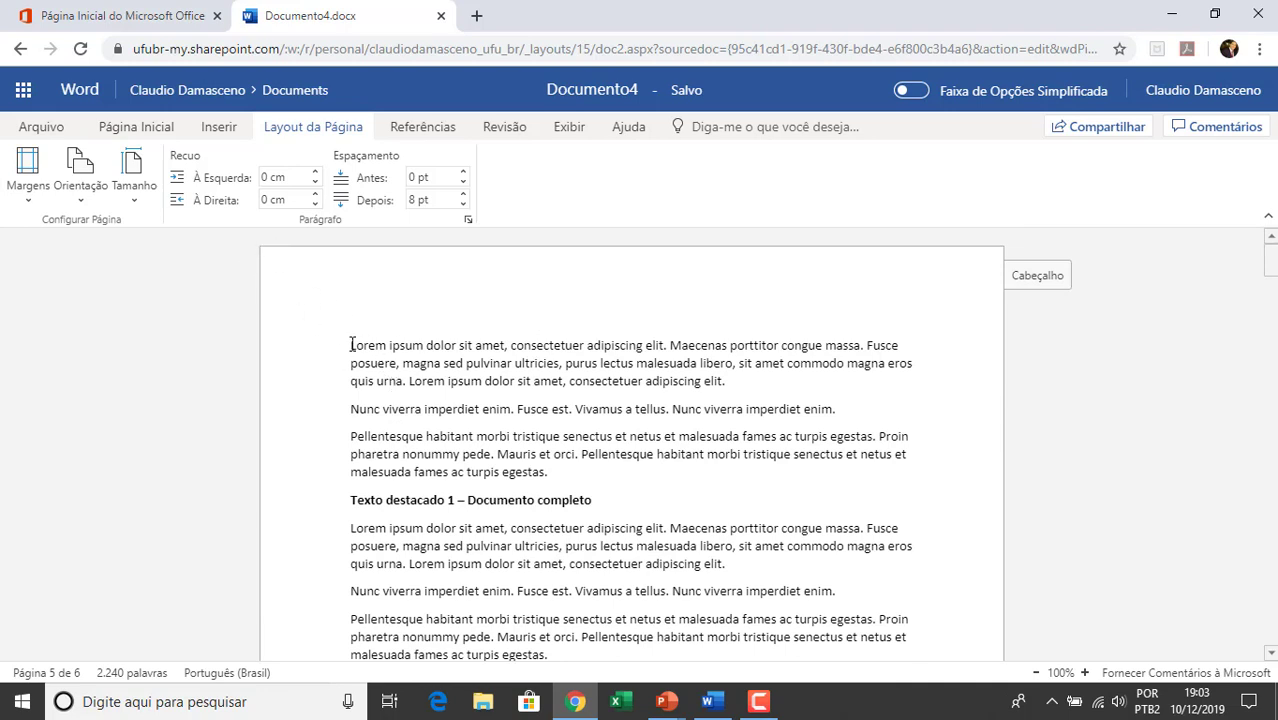
- Compare the Estreito, Moderado, Largo and Padrão do Office 2003 margin presets by applying each in turn at the document's beginning
{"action": "double_click", "coordinate": [351, 344]}
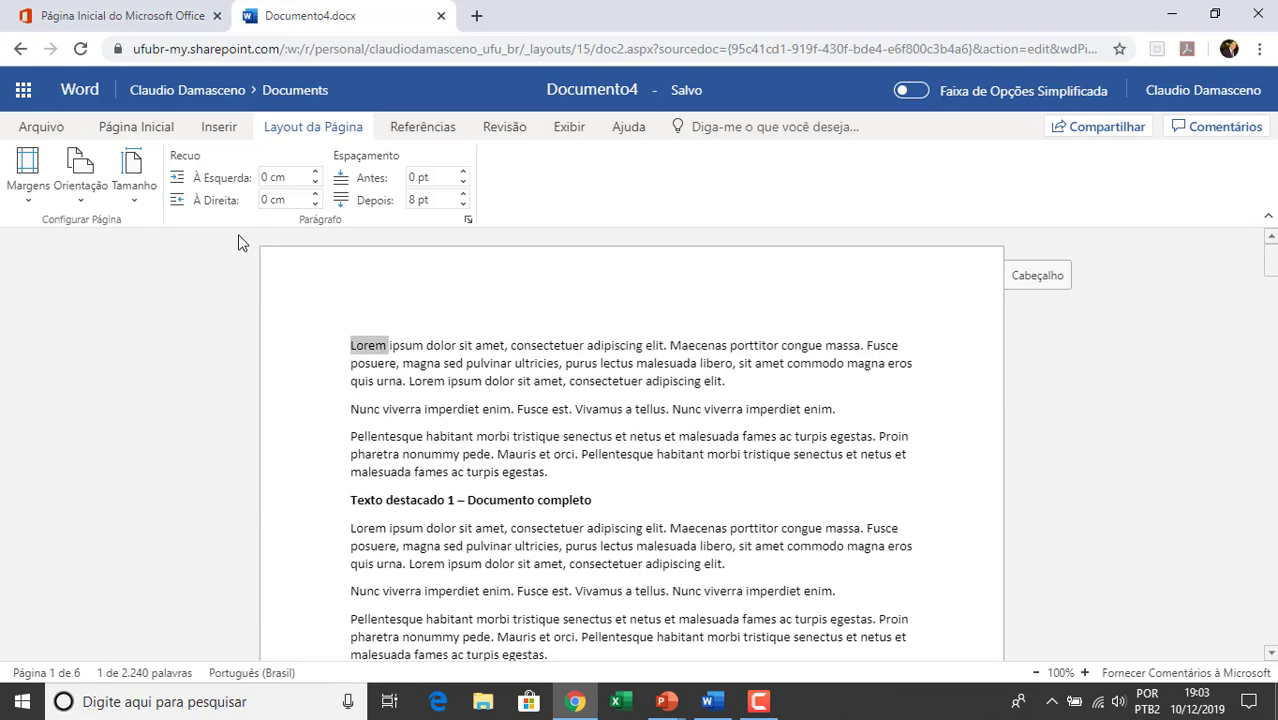
{"action": "left_click", "coordinate": [28, 172]}
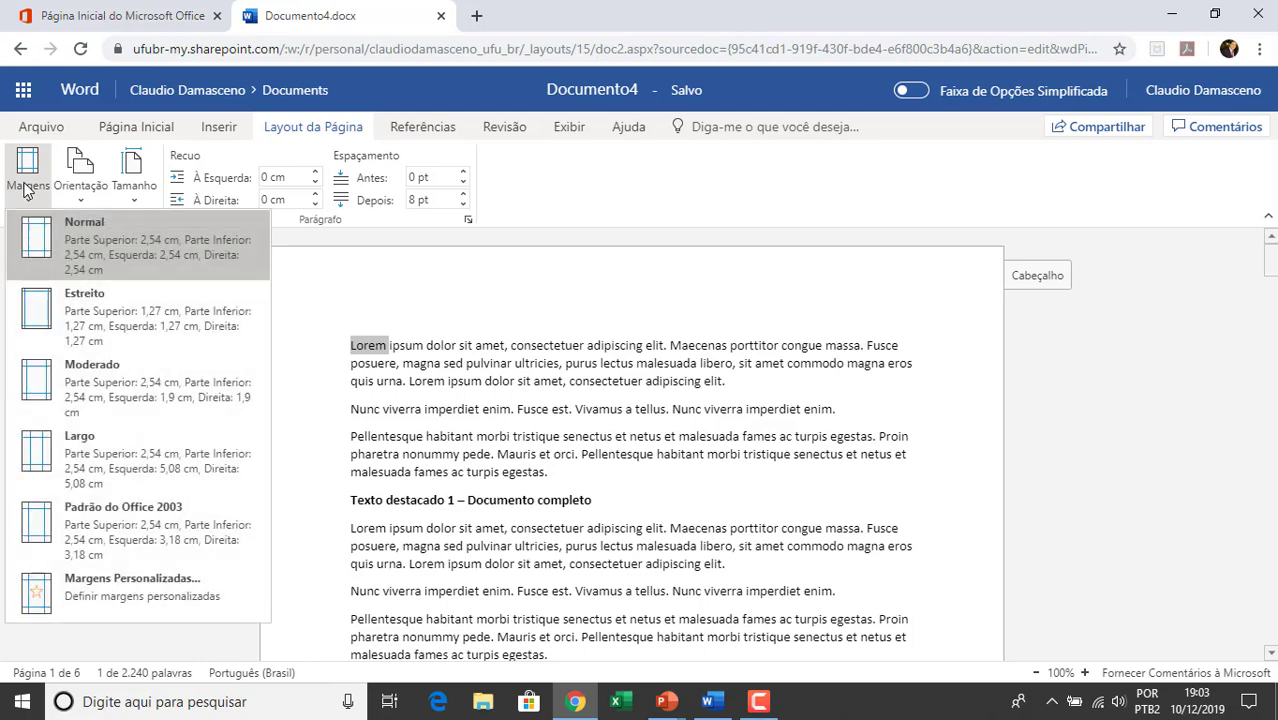
{"action": "left_click", "coordinate": [77, 309]}
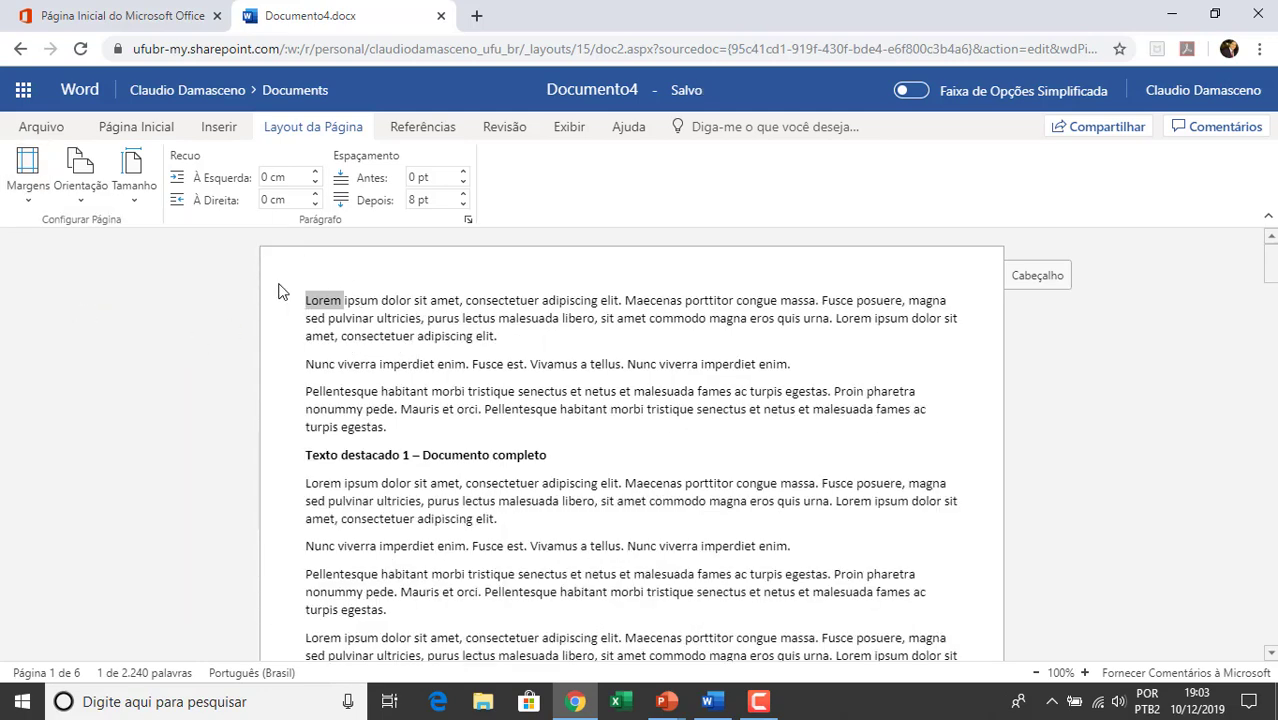
{"action": "left_click", "coordinate": [30, 178]}
{"action": "left_click", "coordinate": [96, 368]}
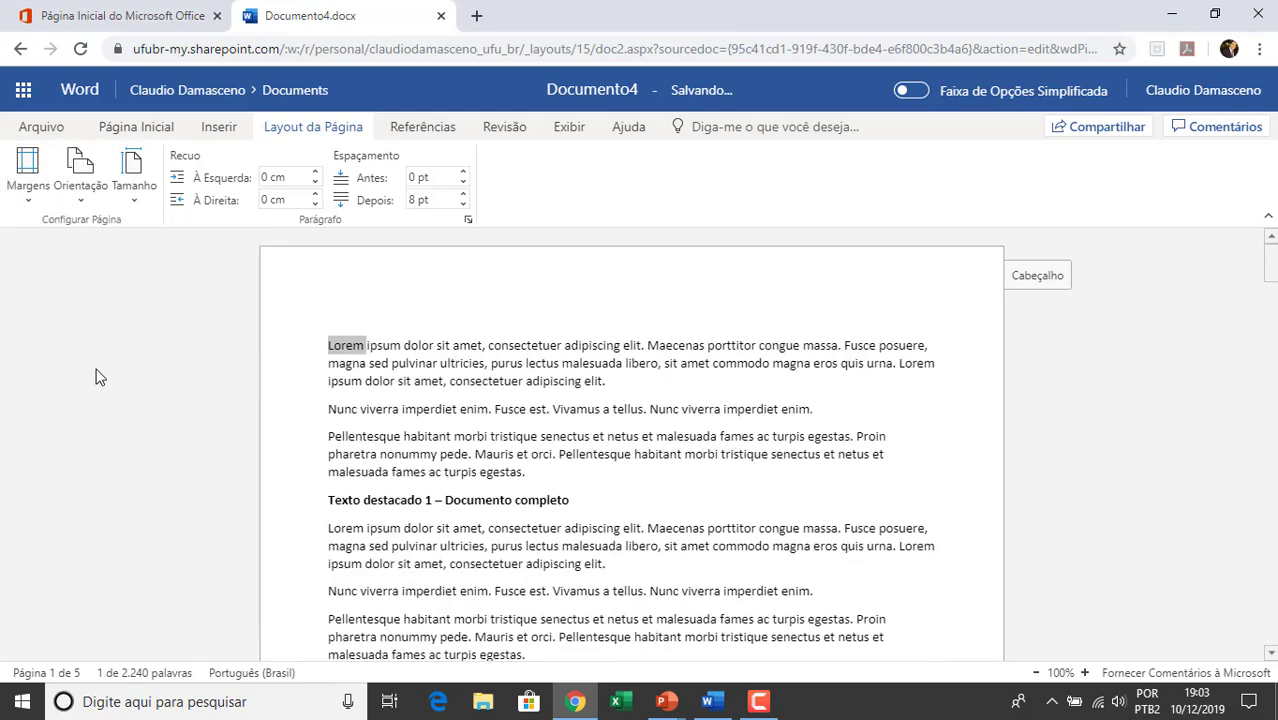
{"action": "left_click", "coordinate": [44, 200]}
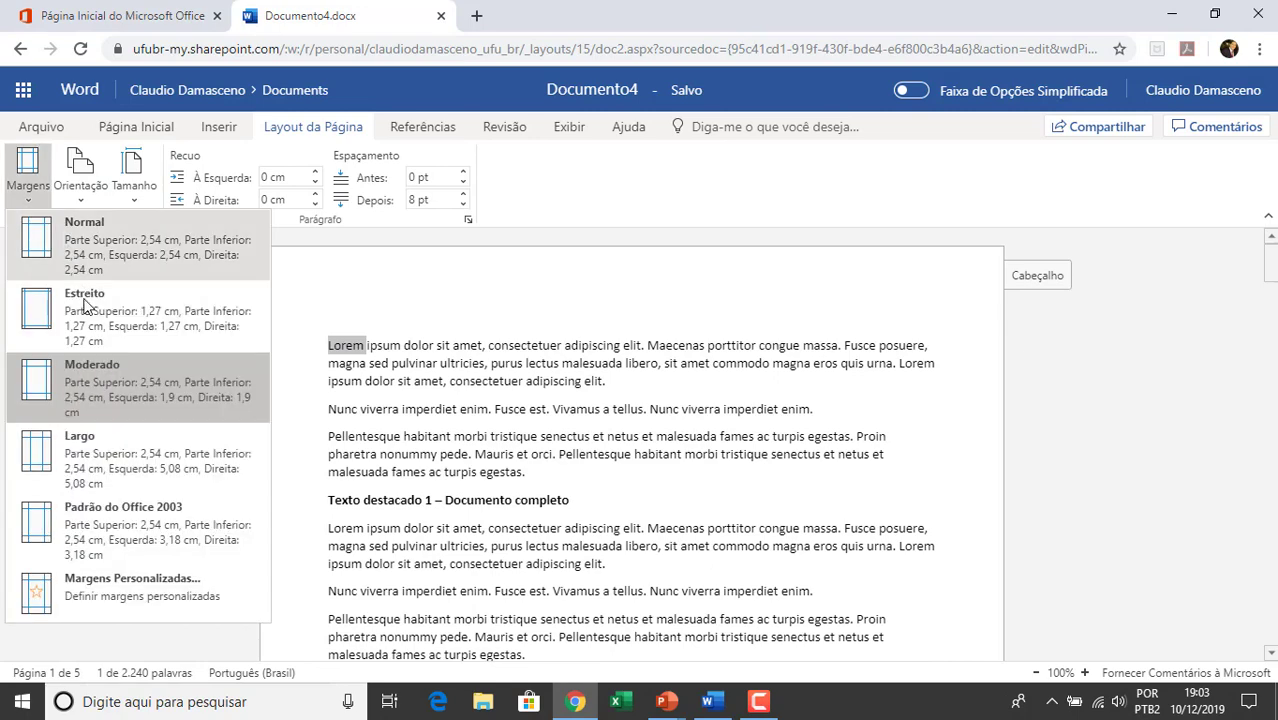
{"action": "left_click", "coordinate": [117, 464]}
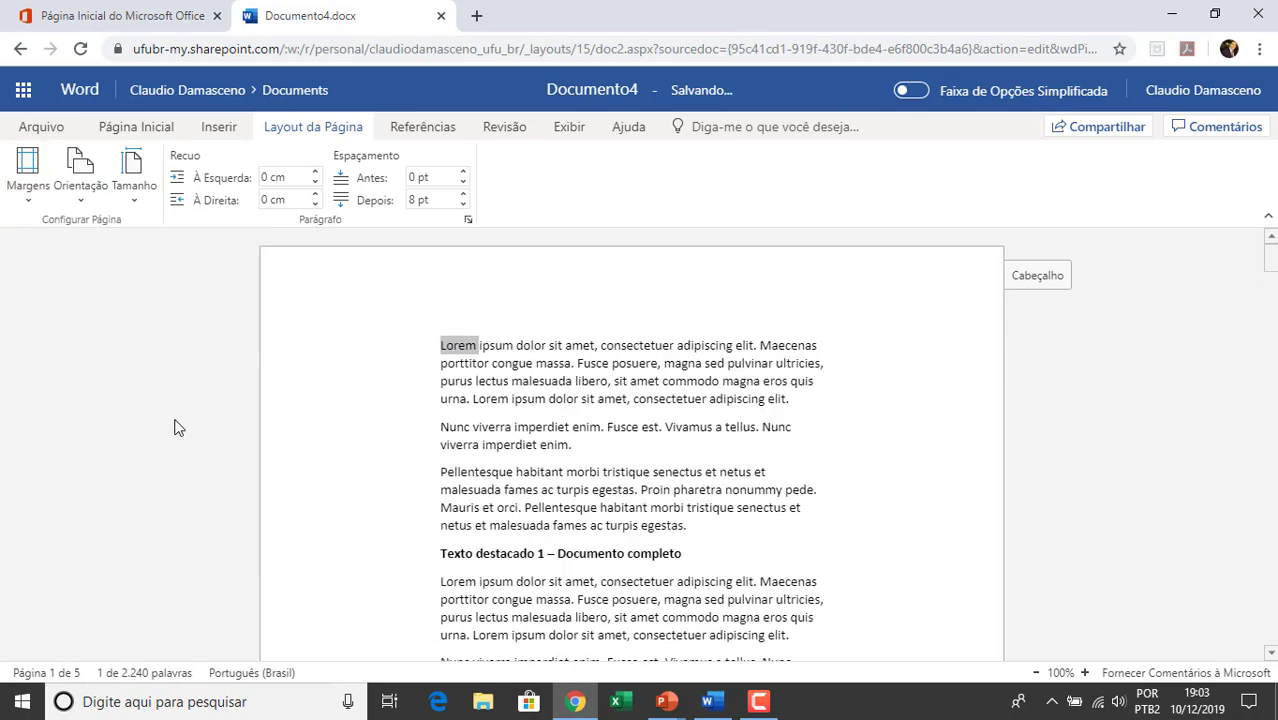
{"action": "left_click", "coordinate": [27, 172]}
{"action": "left_click", "coordinate": [141, 518]}
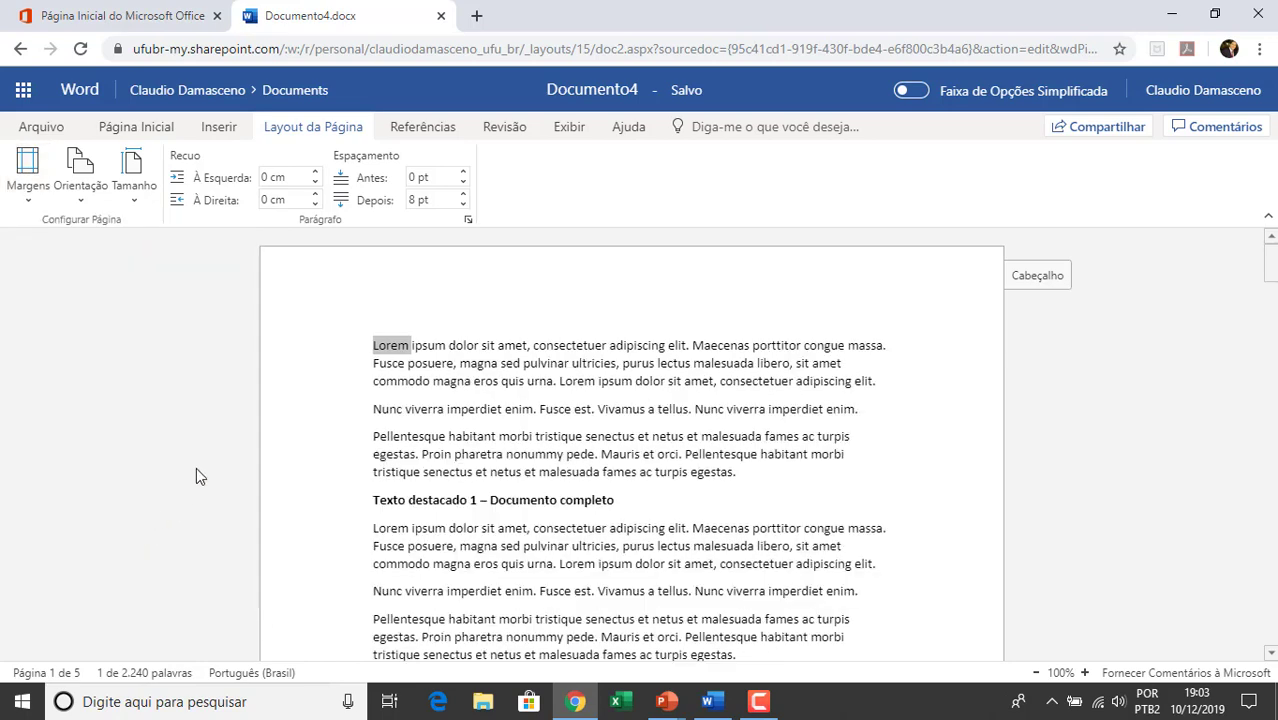
- Open the custom margin settings and set both the top and left margins to 3 cm
{"action": "left_click", "coordinate": [42, 203]}
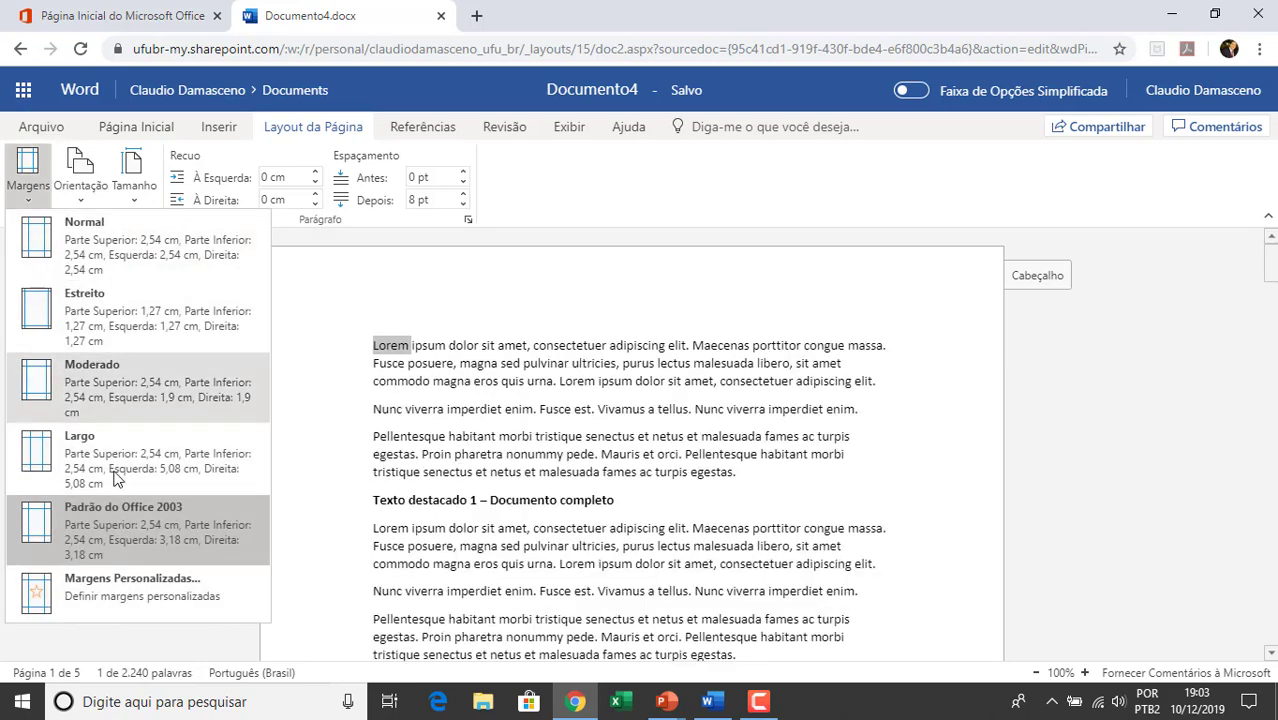
{"action": "left_click", "coordinate": [118, 590]}
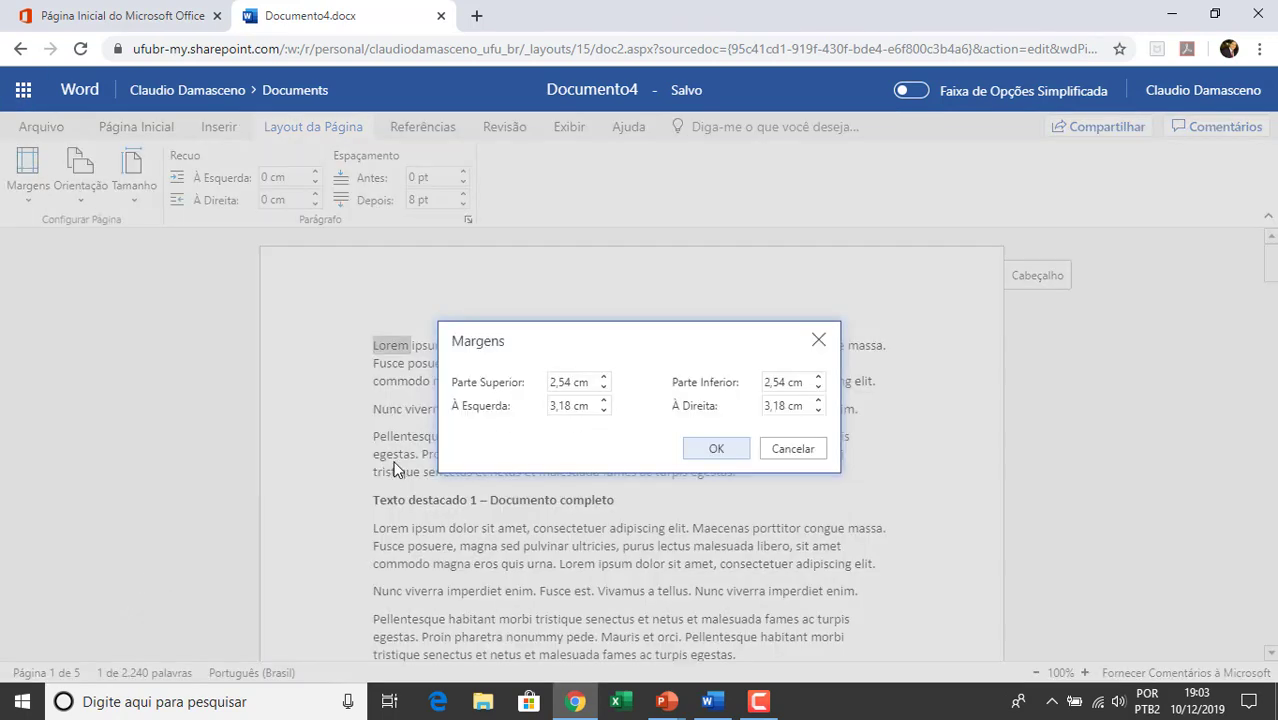
{"action": "left_click", "coordinate": [604, 378]}
{"action": "left_click", "coordinate": [604, 378]}
{"action": "left_click", "coordinate": [604, 387]}
{"action": "left_click", "coordinate": [605, 410]}
{"action": "left_click", "coordinate": [605, 410]}
{"action": "left_click", "coordinate": [604, 400]}
- Set the bottom margin to 2 cm, reduce the right margin, and apply the custom margins
{"action": "left_click", "coordinate": [819, 387]}
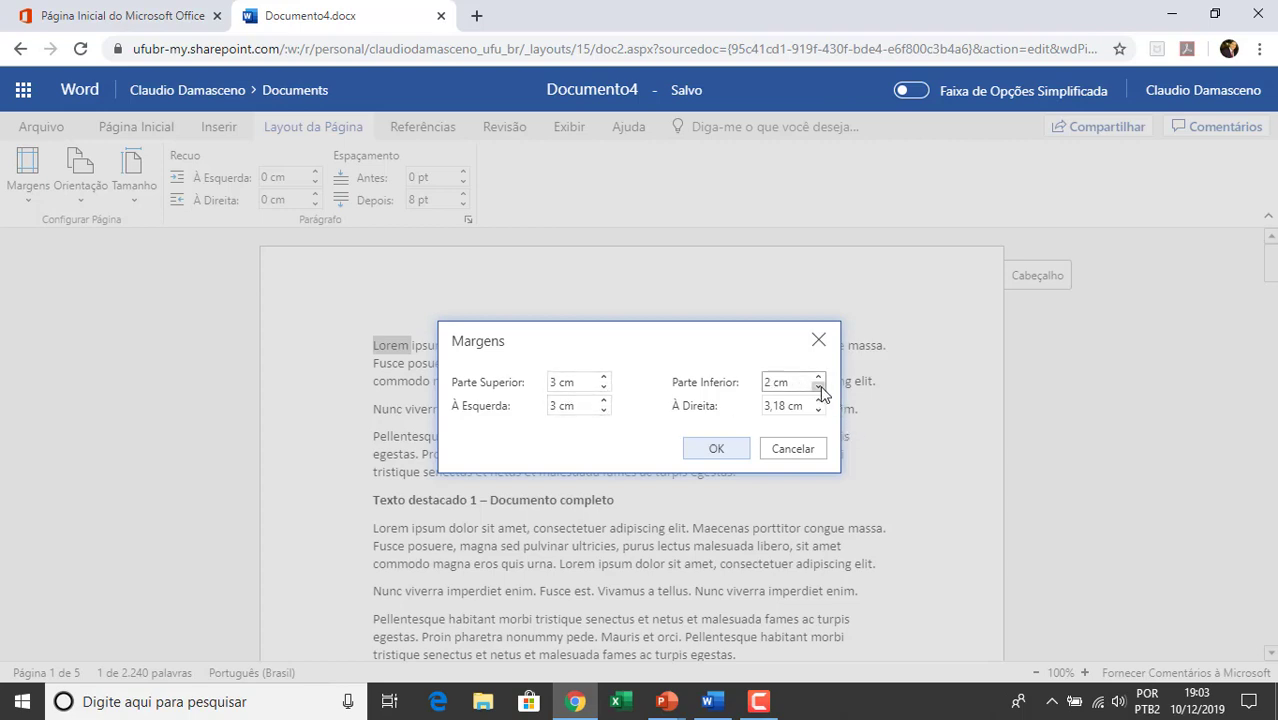
{"action": "left_click", "coordinate": [819, 387]}
{"action": "left_click", "coordinate": [819, 380]}
{"action": "left_click", "coordinate": [817, 407]}
{"action": "left_click", "coordinate": [817, 407]}
{"action": "left_click", "coordinate": [722, 448]}
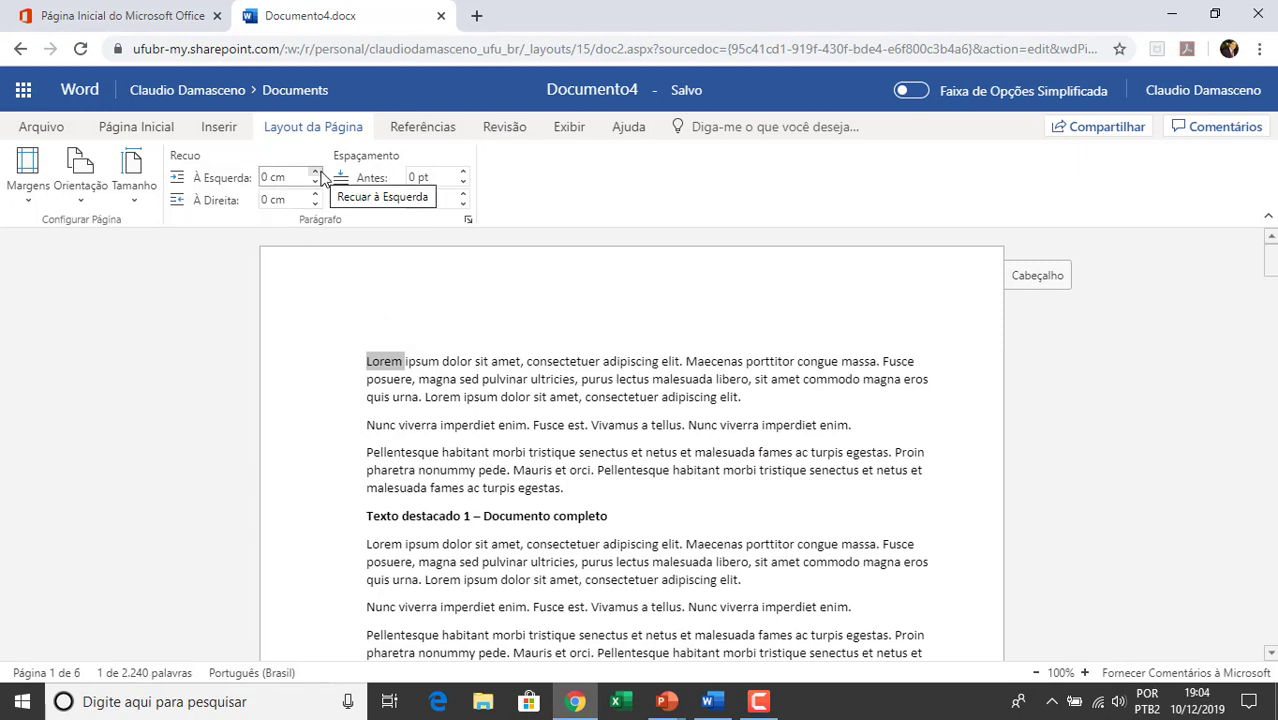
- Try a left indent, a 1 cm right indent and extra spacing before on the first paragraph, resetting each one
{"action": "left_click", "coordinate": [316, 172]}
{"action": "left_click", "coordinate": [315, 182]}
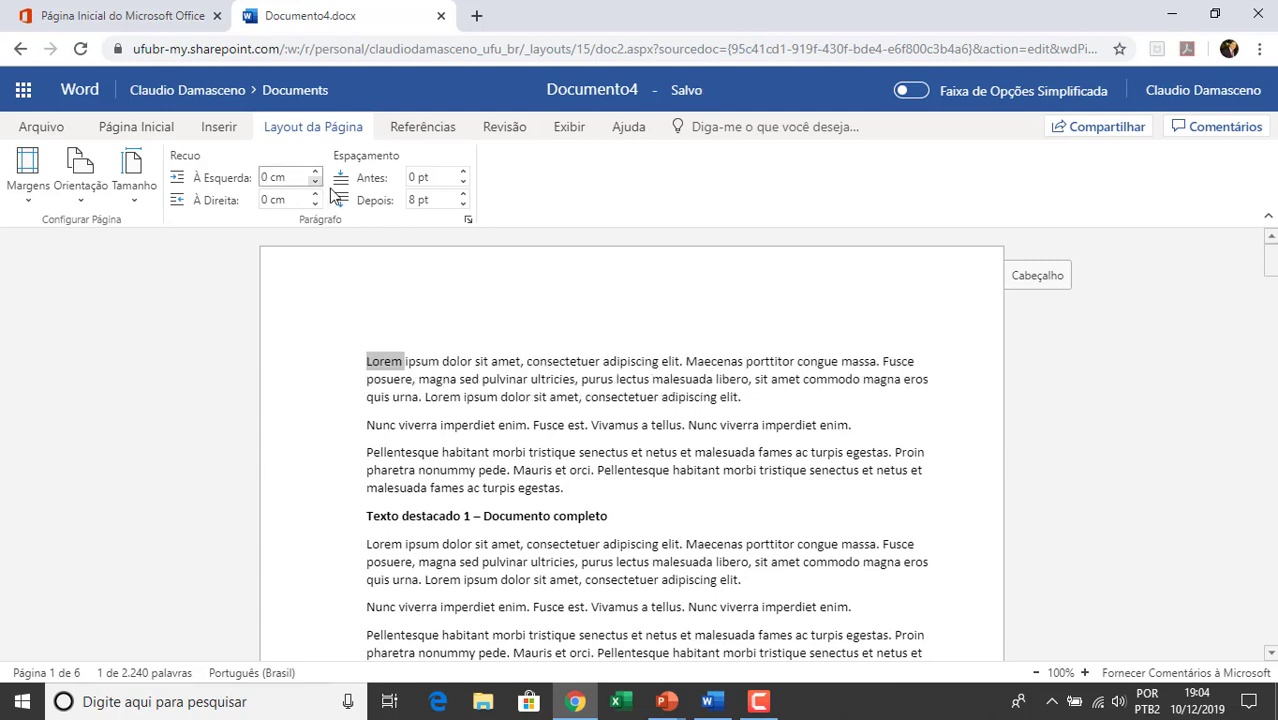
{"action": "left_click", "coordinate": [316, 195]}
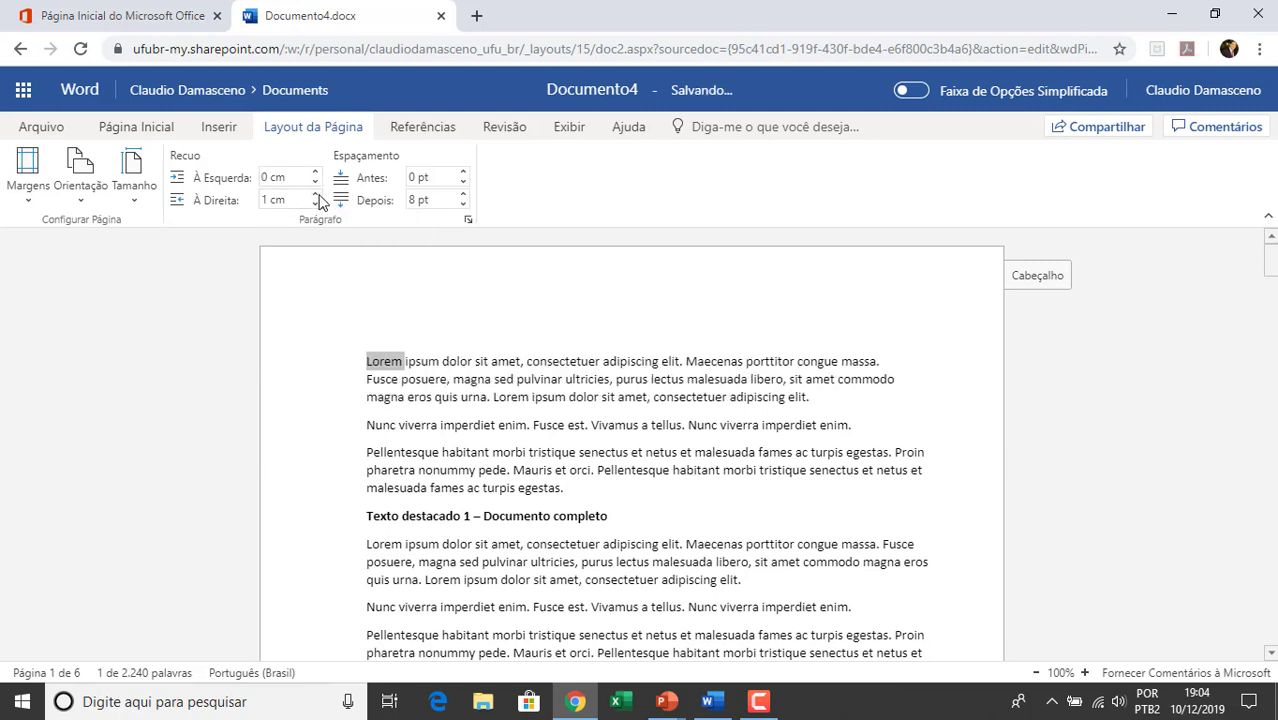
{"action": "left_click", "coordinate": [316, 205]}
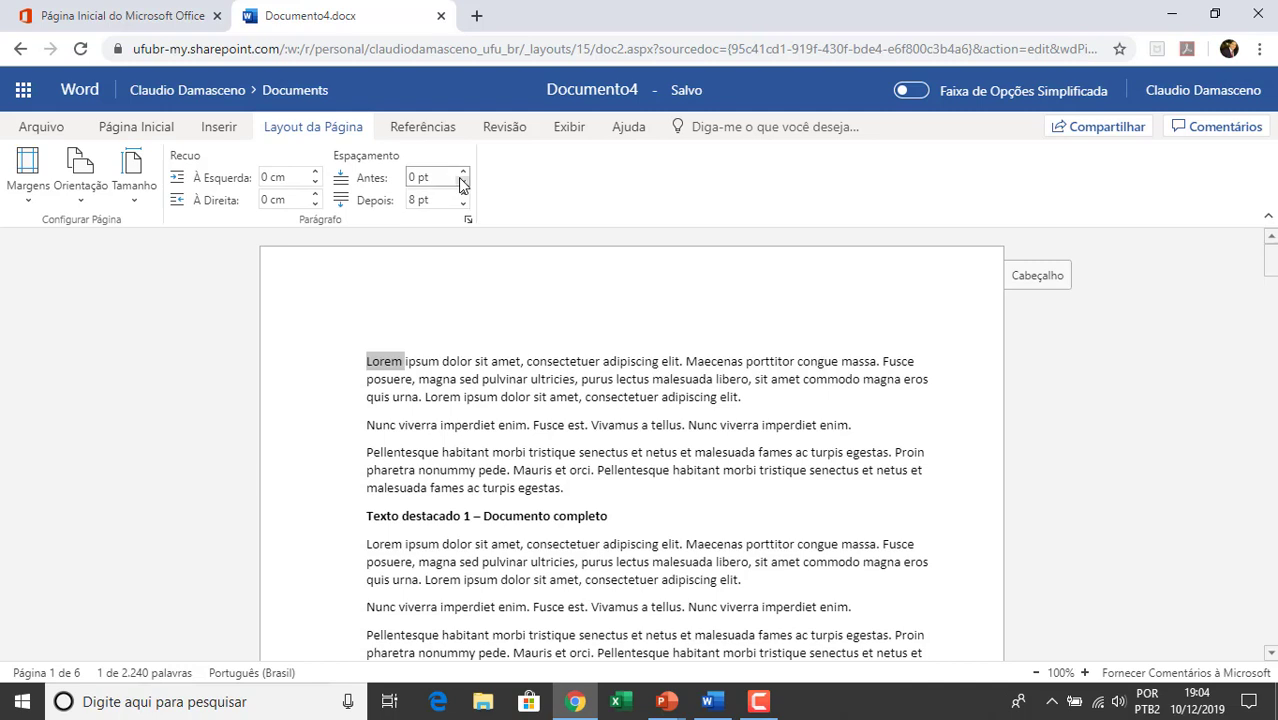
{"action": "left_click", "coordinate": [462, 173]}
{"action": "left_click", "coordinate": [462, 184]}
- Change the page orientation to Paisagem and look through the reflowed pages
{"action": "left_click", "coordinate": [79, 197]}
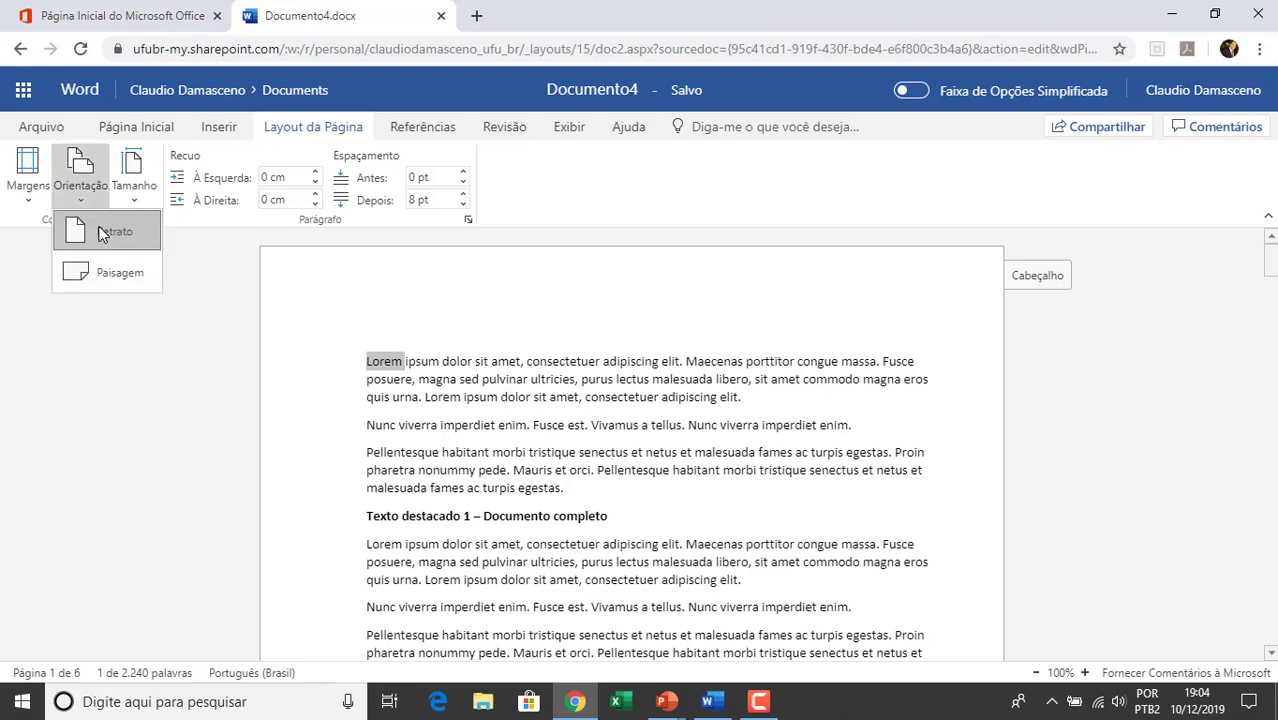
{"action": "left_click", "coordinate": [102, 267]}
{"action": "scroll", "coordinate": [540, 240], "scroll_direction": "down", "scroll_amount": 5}
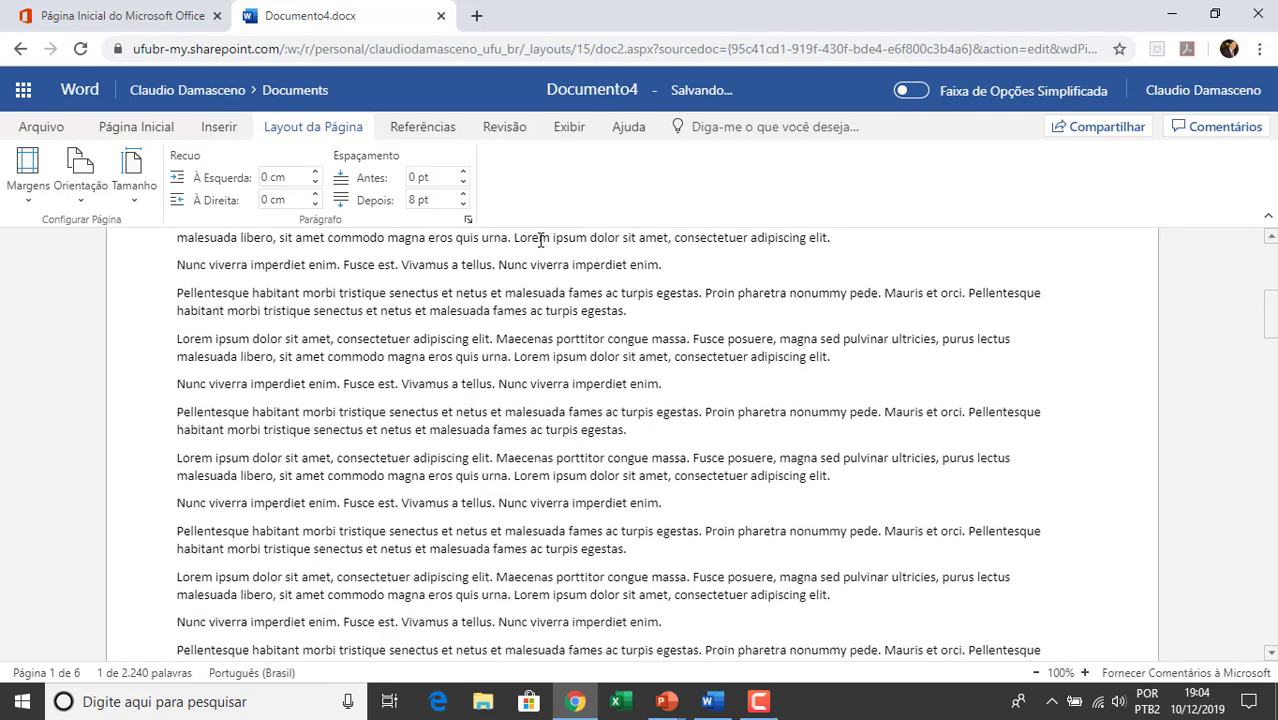
{"action": "scroll", "coordinate": [540, 240], "scroll_direction": "down", "scroll_amount": 5}
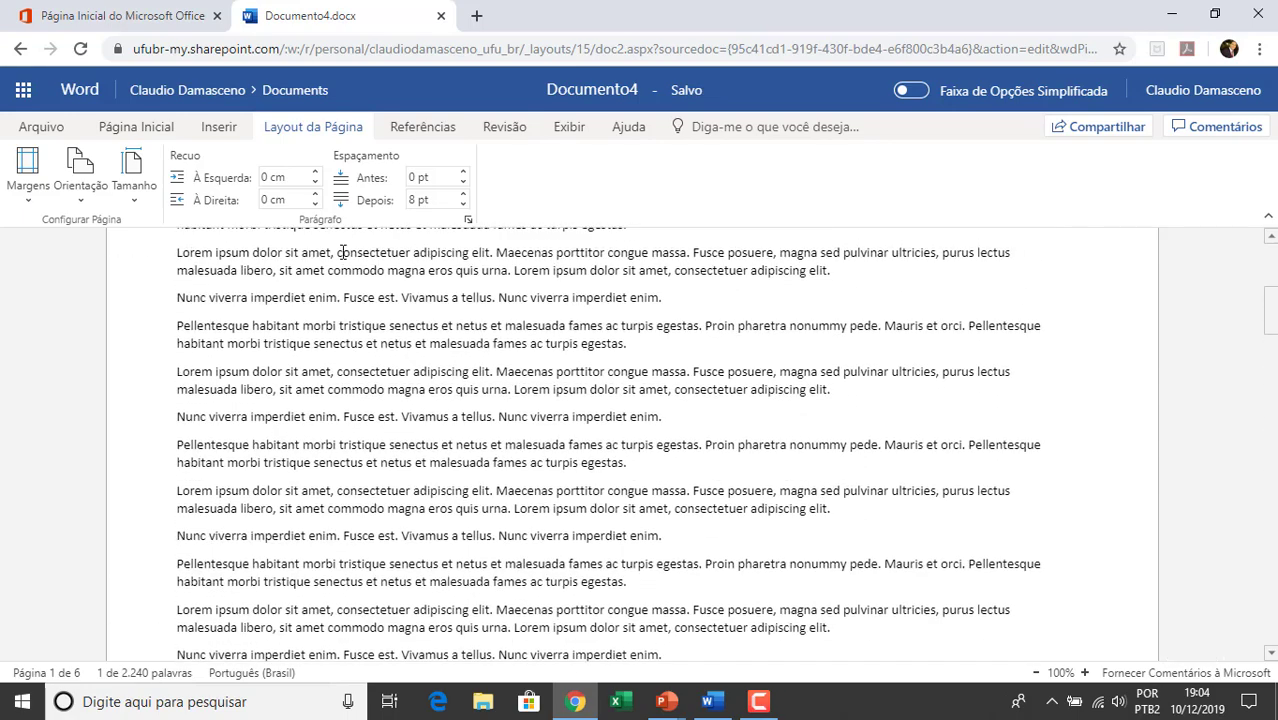
- Try the Ofício paper size on the document and set the page size back to A4
{"action": "left_click", "coordinate": [99, 197]}
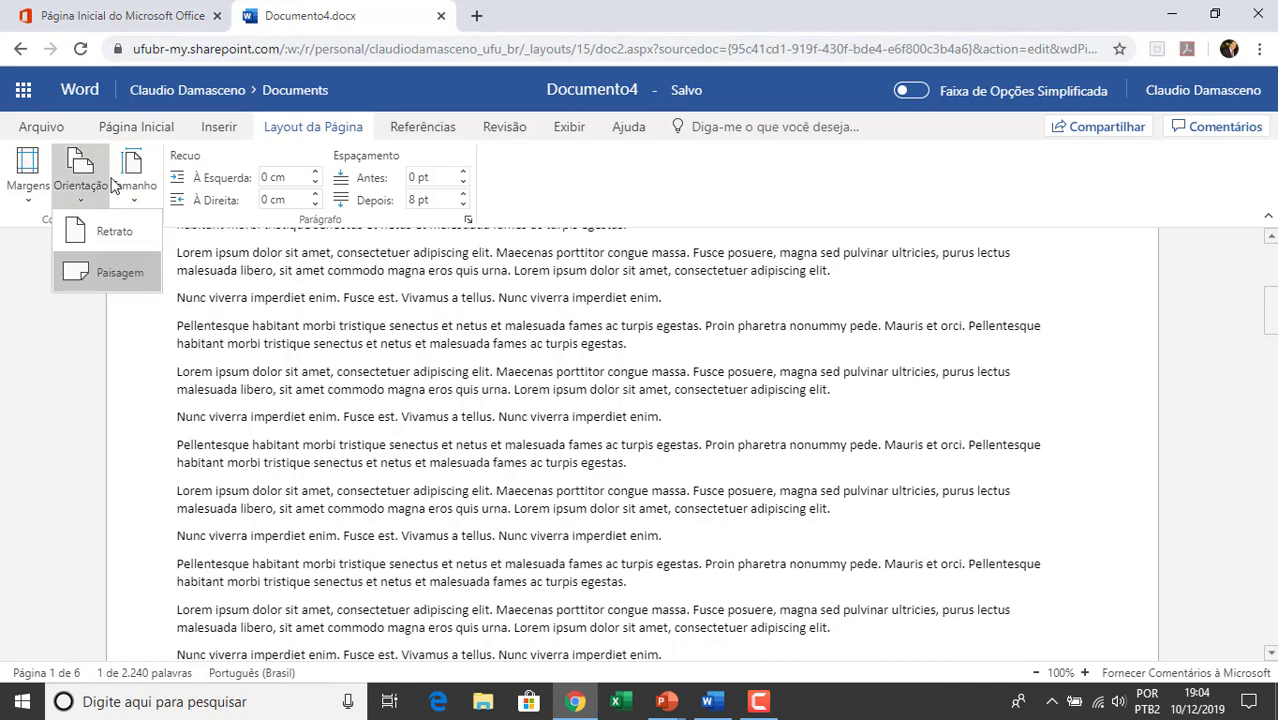
{"action": "left_click", "coordinate": [134, 195]}
{"action": "left_click", "coordinate": [134, 195]}
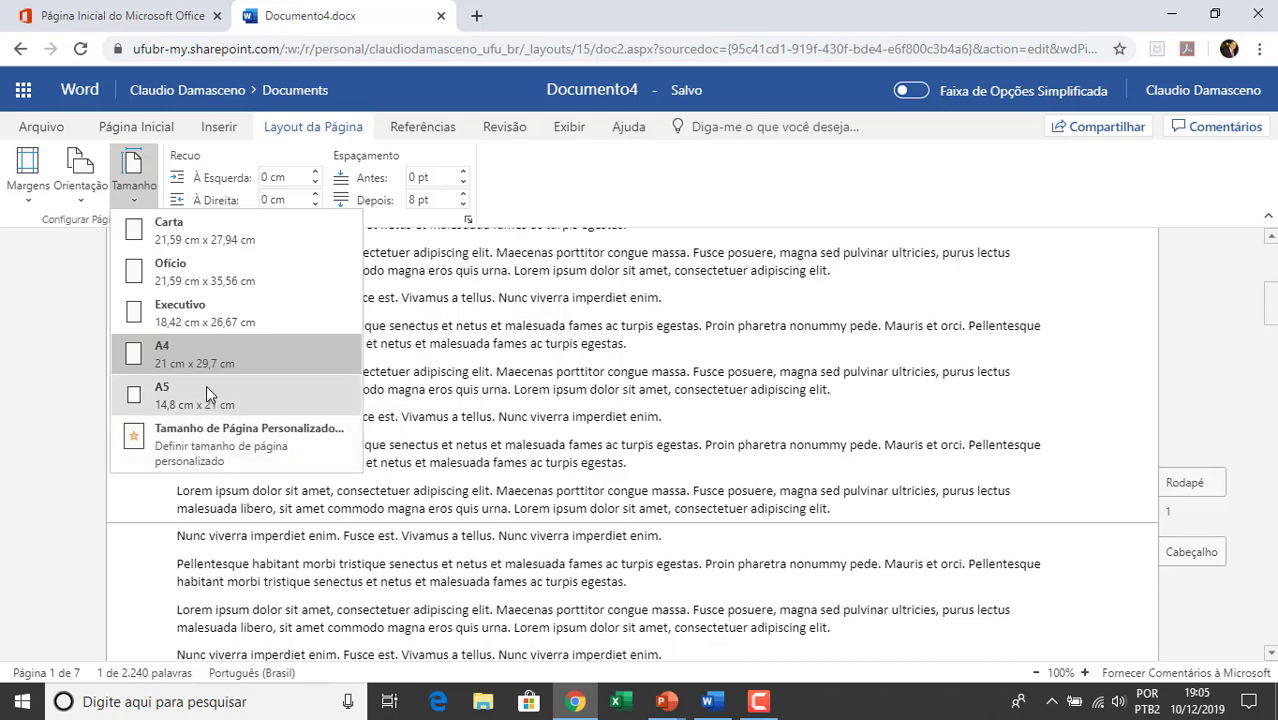
{"action": "left_click", "coordinate": [194, 251]}
{"action": "left_click", "coordinate": [149, 199]}
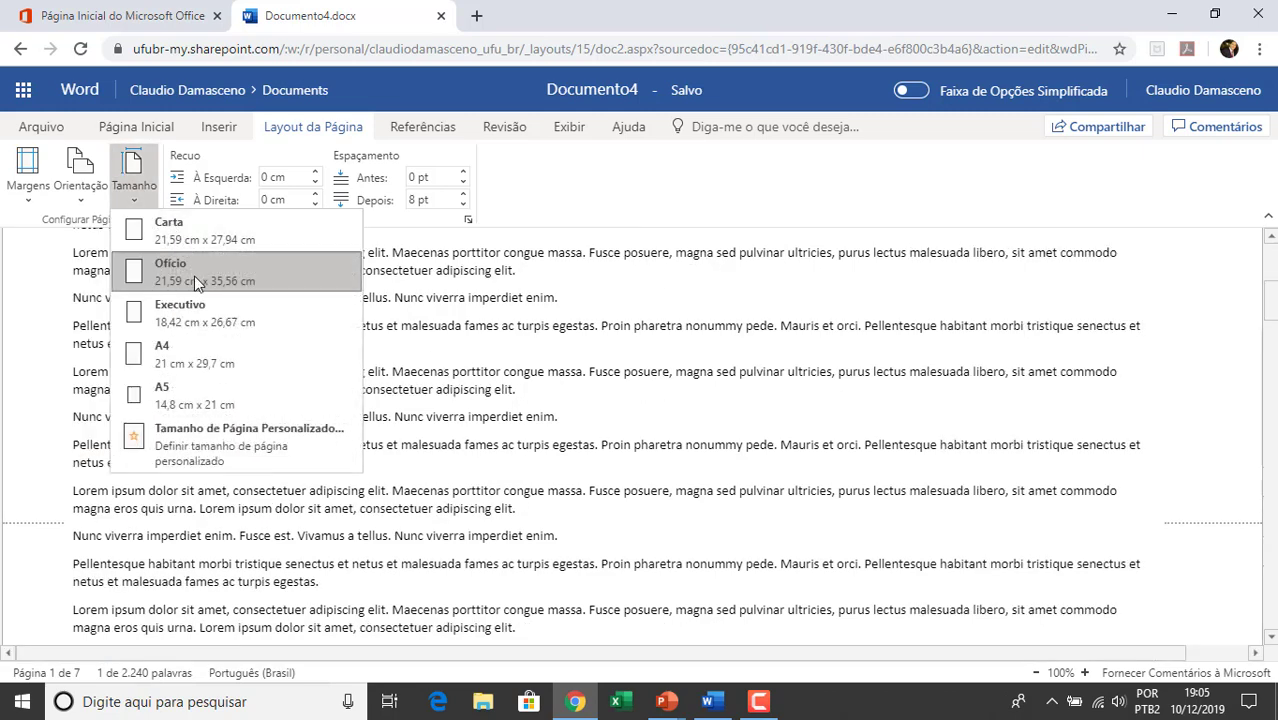
{"action": "left_click", "coordinate": [207, 343]}
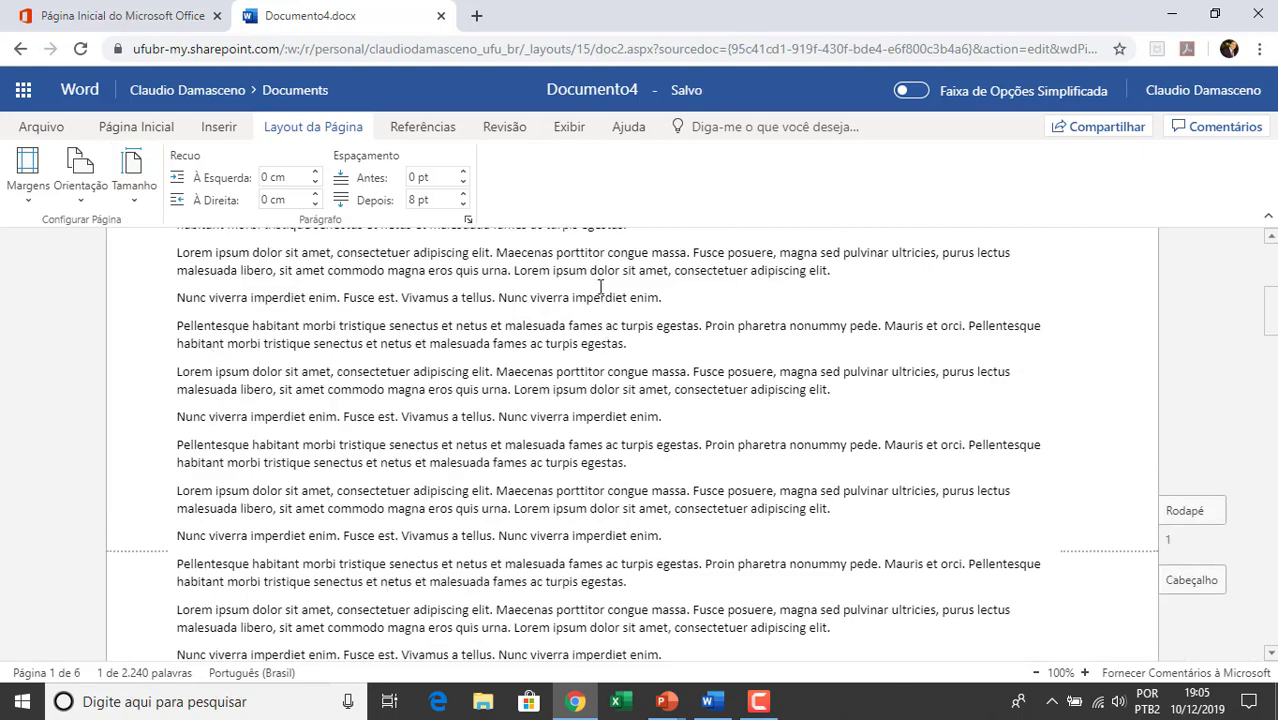
- Switch to the desktop Word document, show its page layout settings, and leave header editing
{"action": "left_click", "coordinate": [710, 701]}
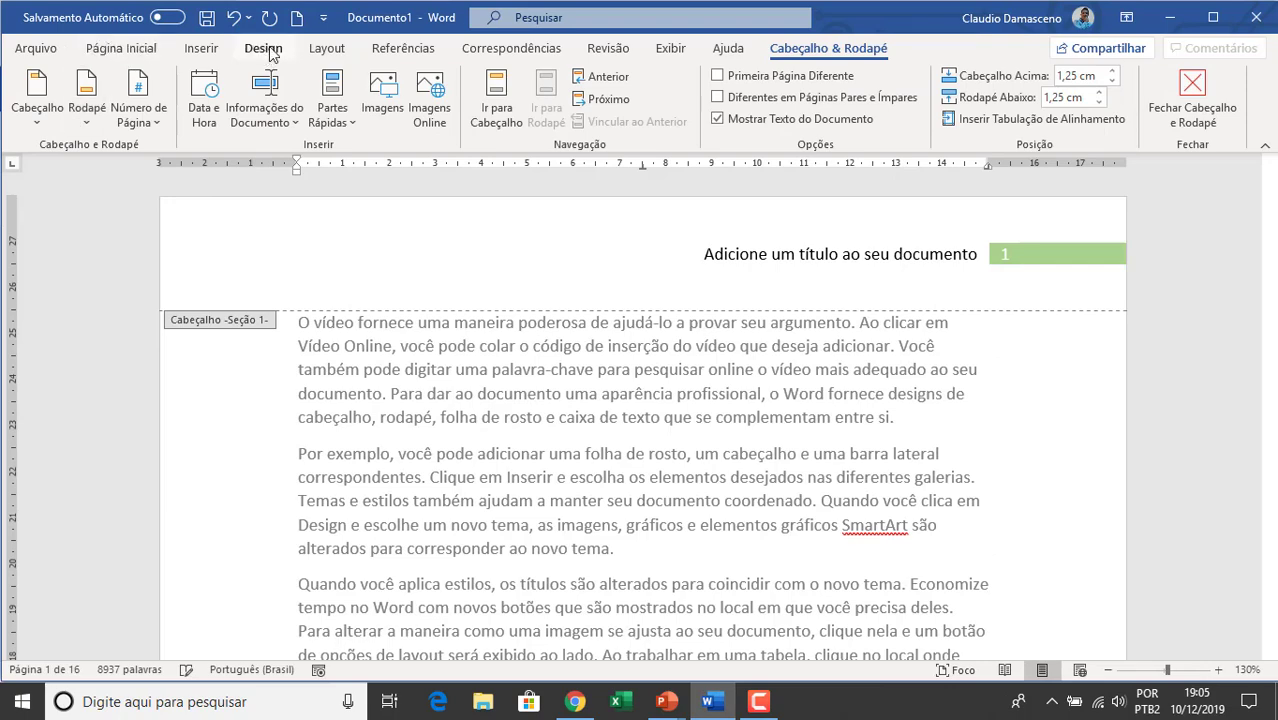
{"action": "left_click", "coordinate": [327, 48]}
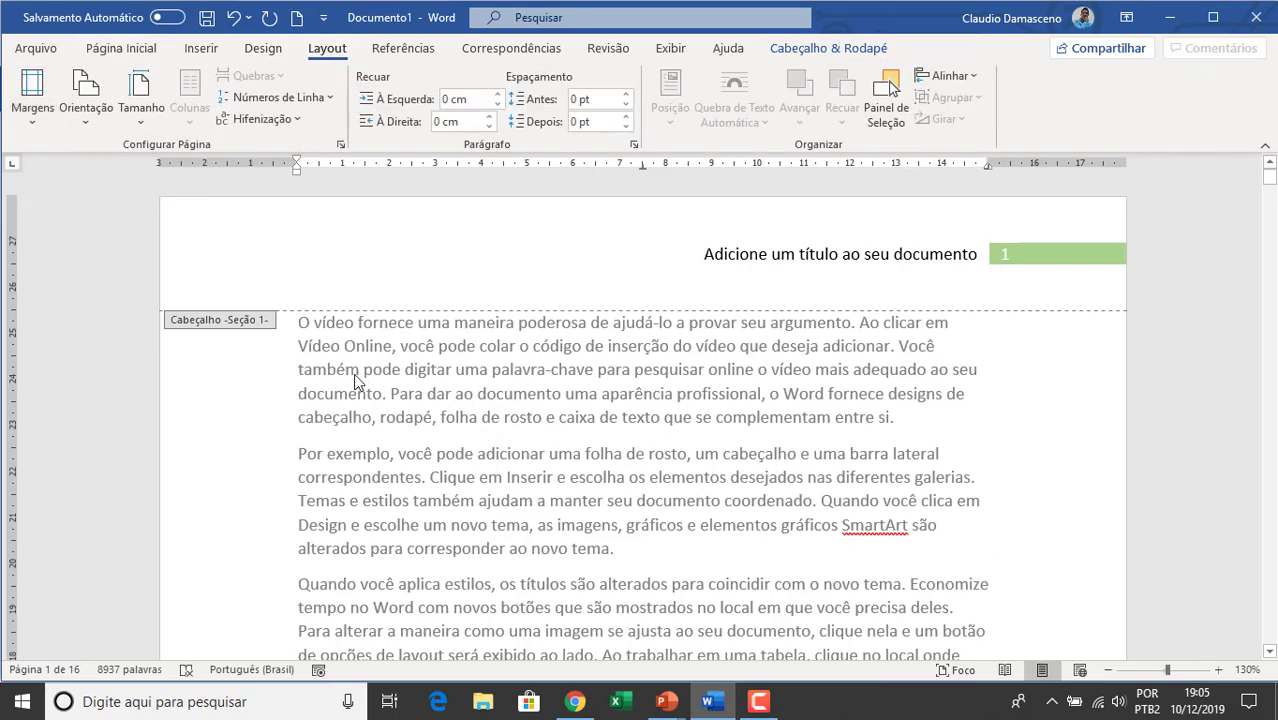
{"action": "double_click", "coordinate": [212, 380]}
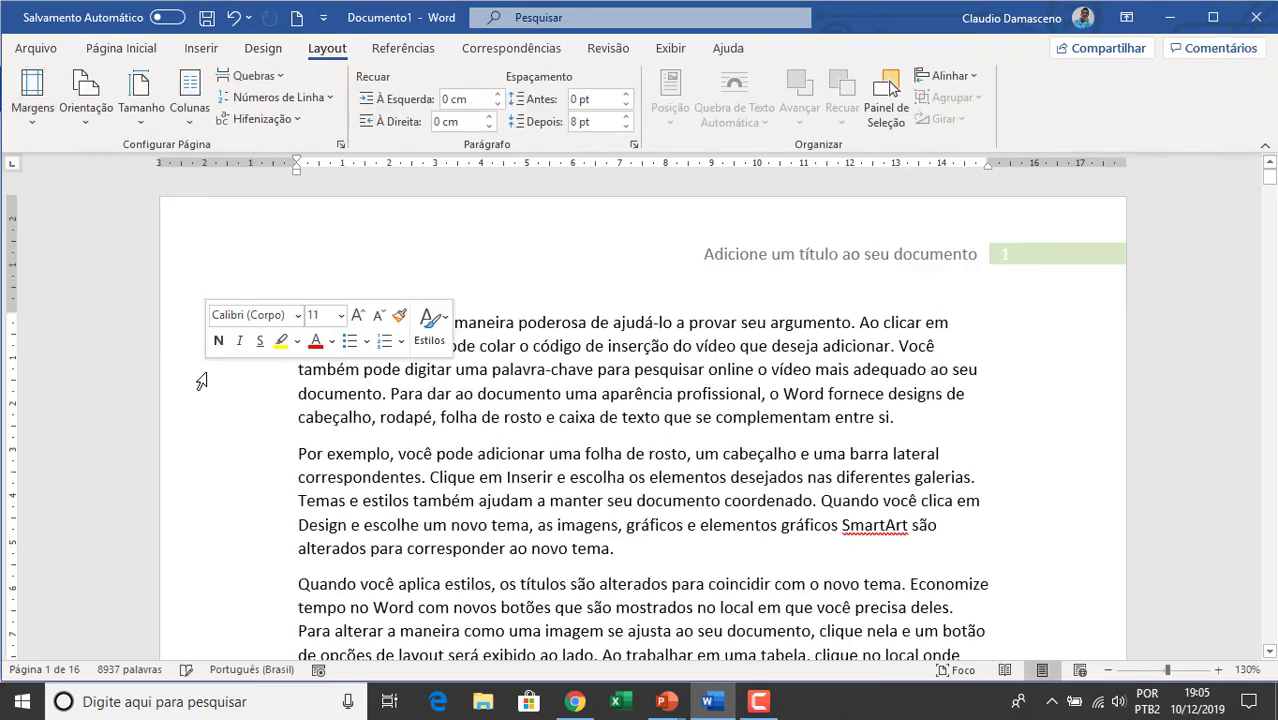
- Review the page orientation and paper size options in desktop Word, and compare the layout settings with Word Online
{"action": "left_click", "coordinate": [32, 95]}
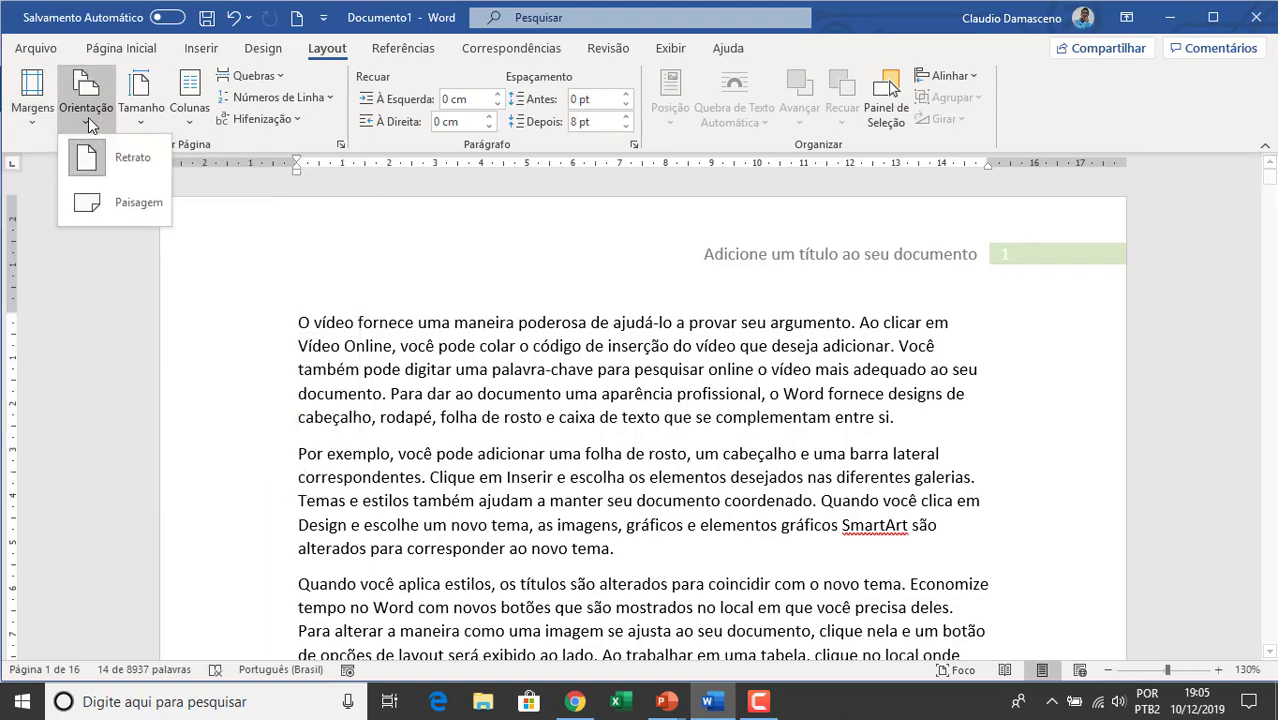
{"action": "left_click", "coordinate": [135, 140]}
{"action": "left_click", "coordinate": [130, 110]}
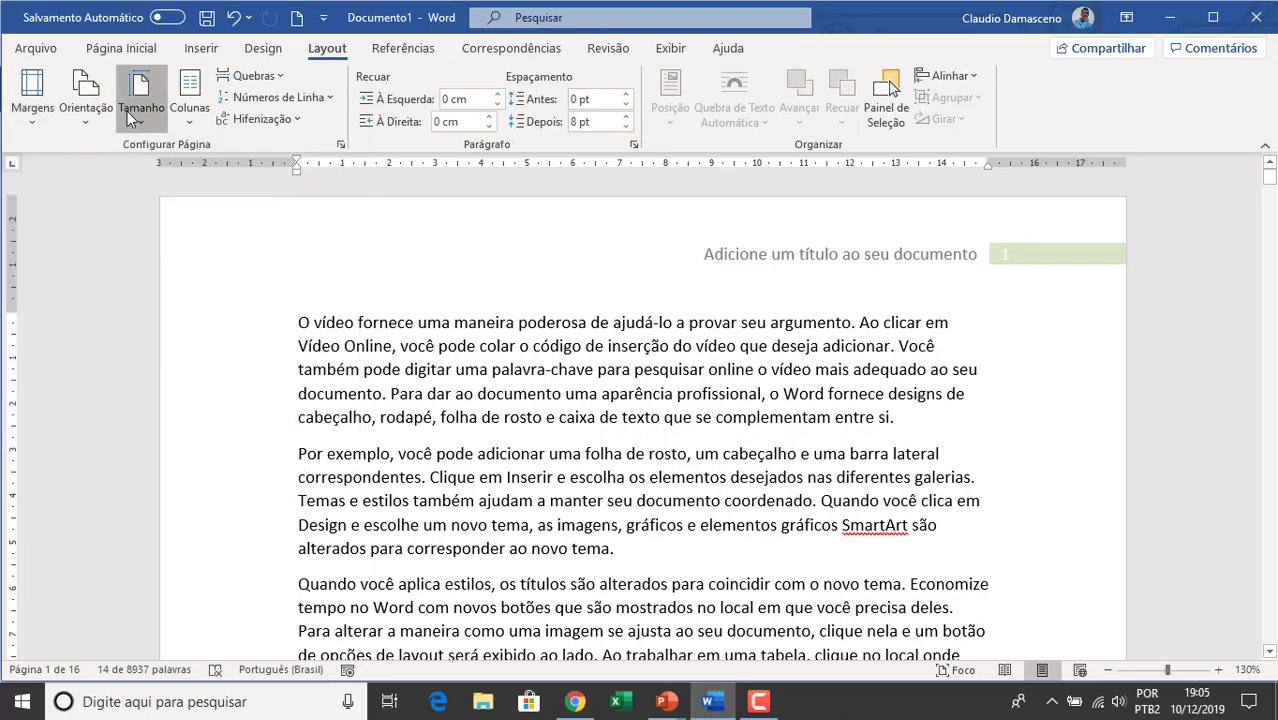
{"action": "scroll", "coordinate": [200, 400], "scroll_direction": "down", "scroll_amount": 1}
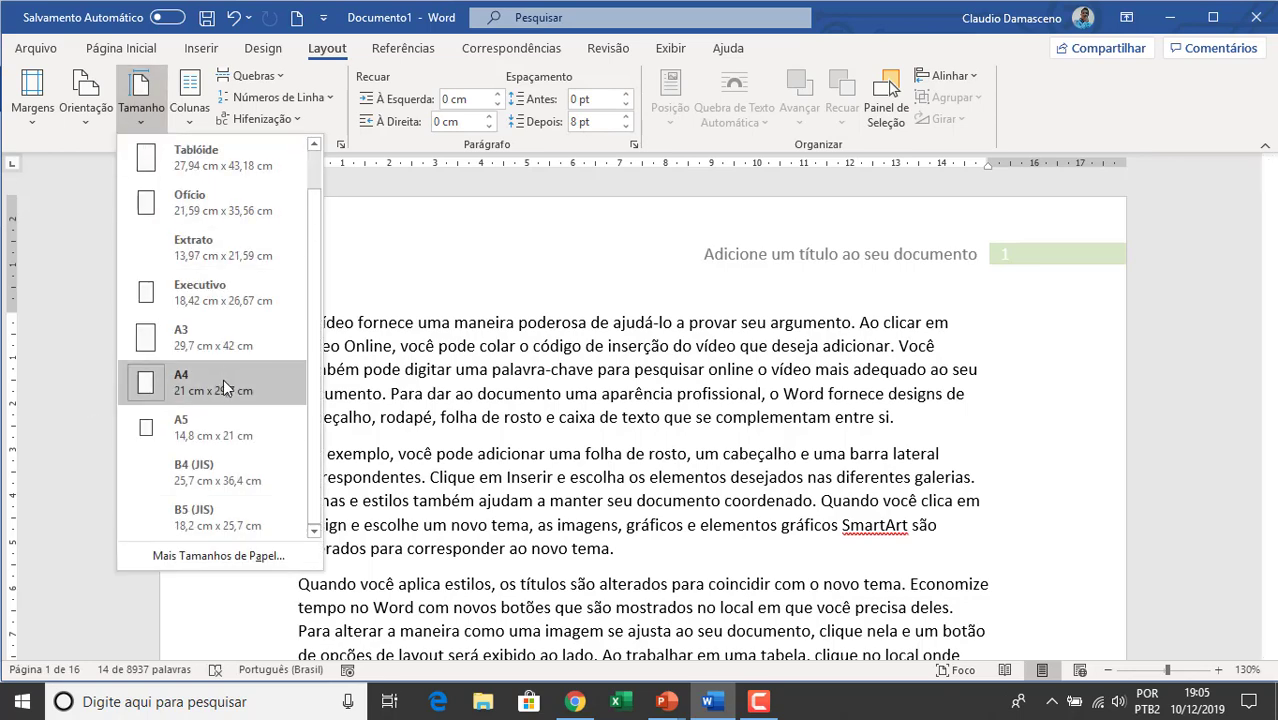
{"action": "scroll", "coordinate": [218, 350], "scroll_direction": "up", "scroll_amount": 1}
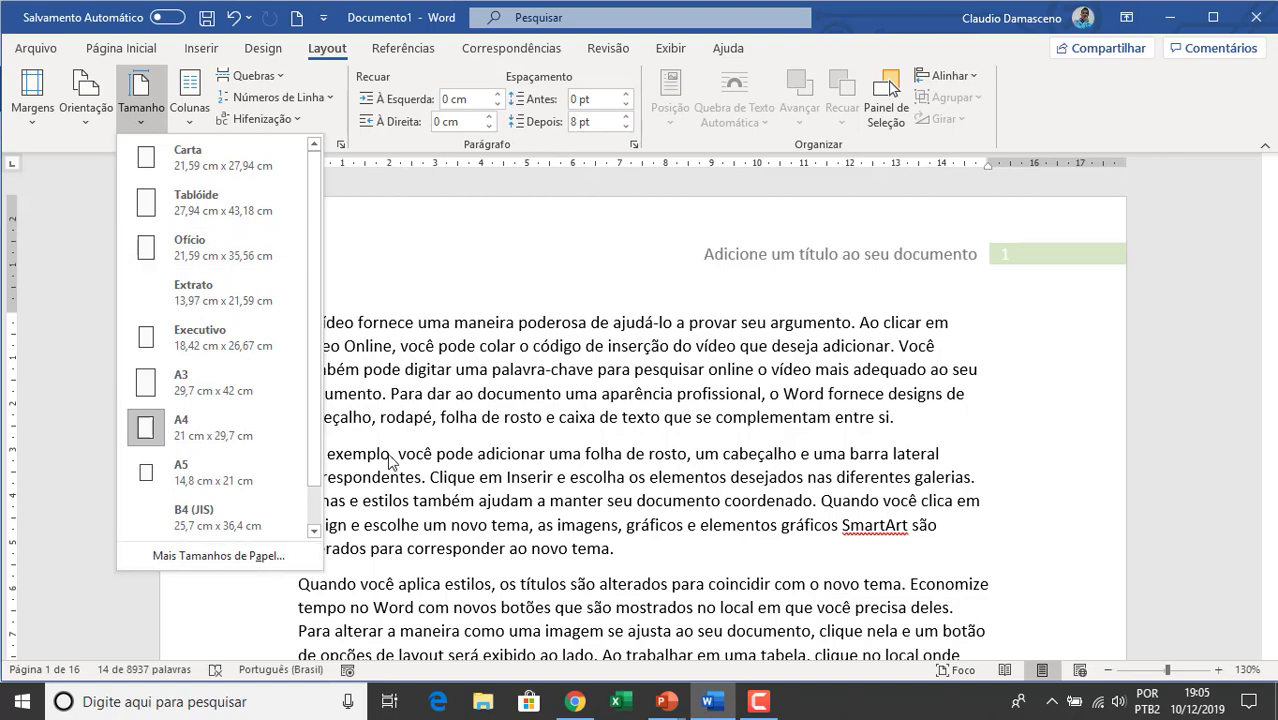
{"action": "left_click", "coordinate": [453, 336]}
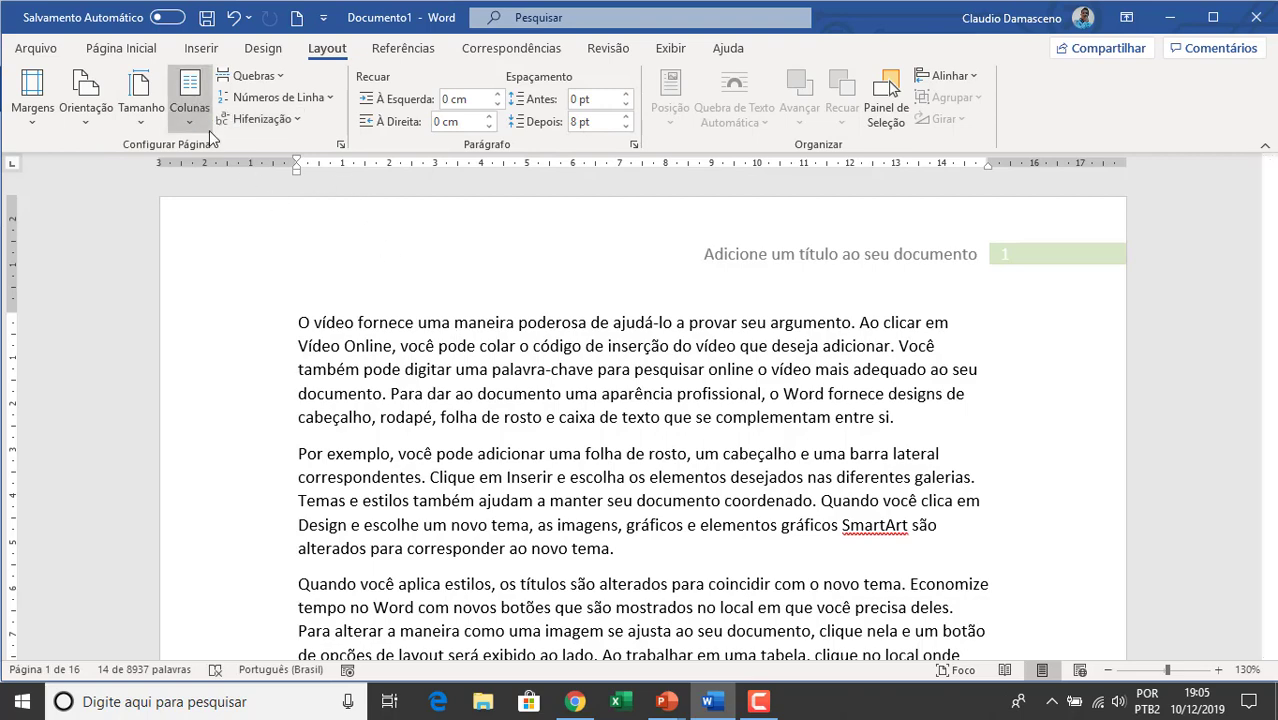
{"action": "left_click", "coordinate": [574, 701]}
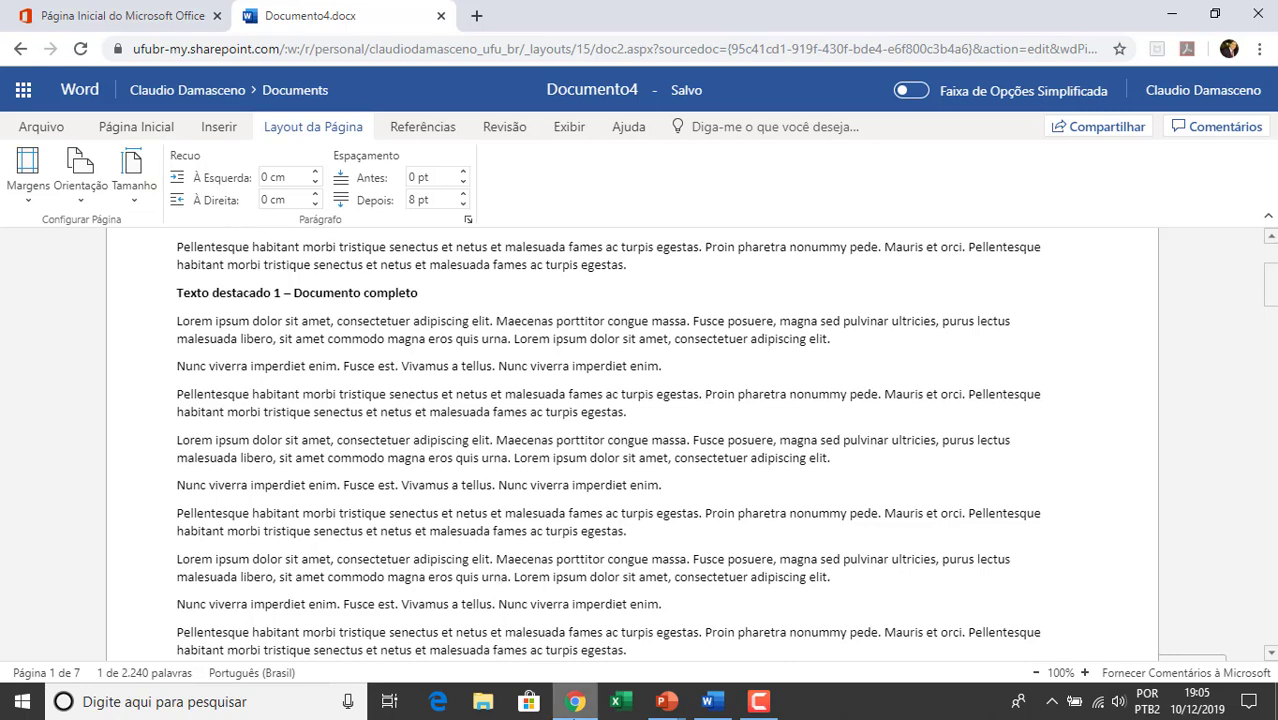
{"action": "left_click", "coordinate": [561, 706]}
- Select the first two paragraphs and format them in two columns
{"action": "left_click", "coordinate": [298, 321]}
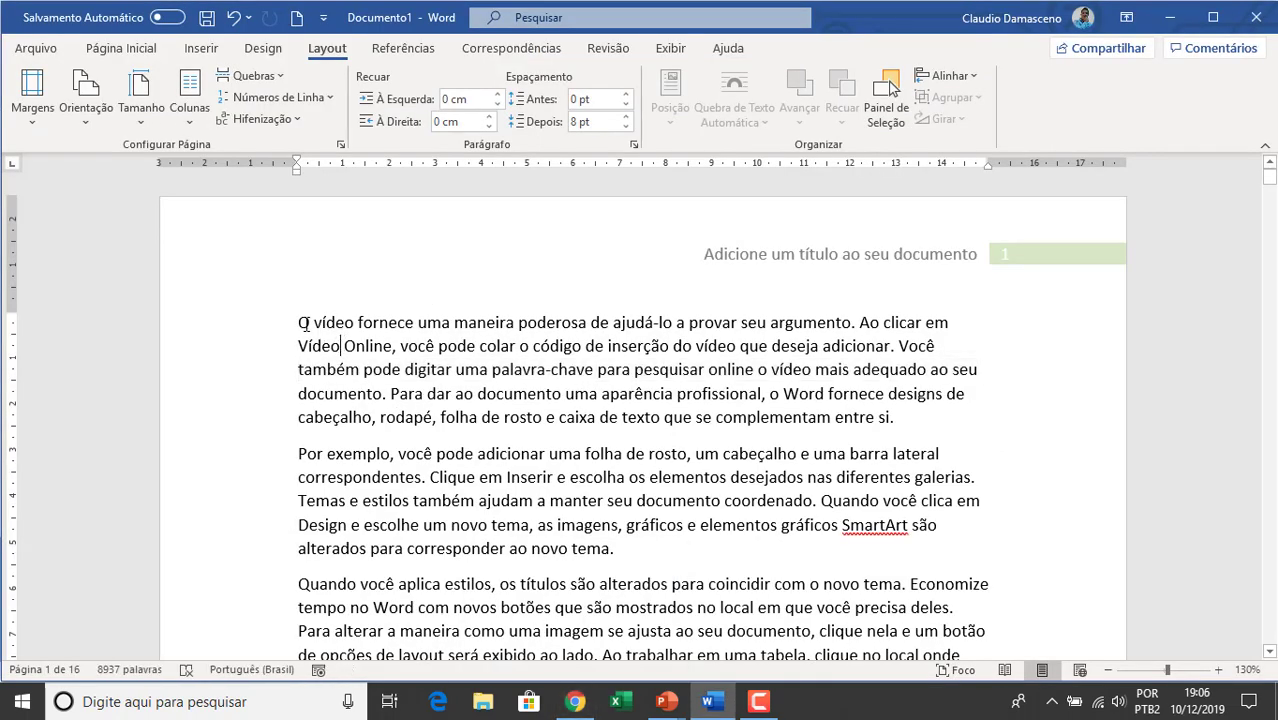
{"action": "left_click_drag", "start_coordinate": [298, 318], "coordinate": [641, 543]}
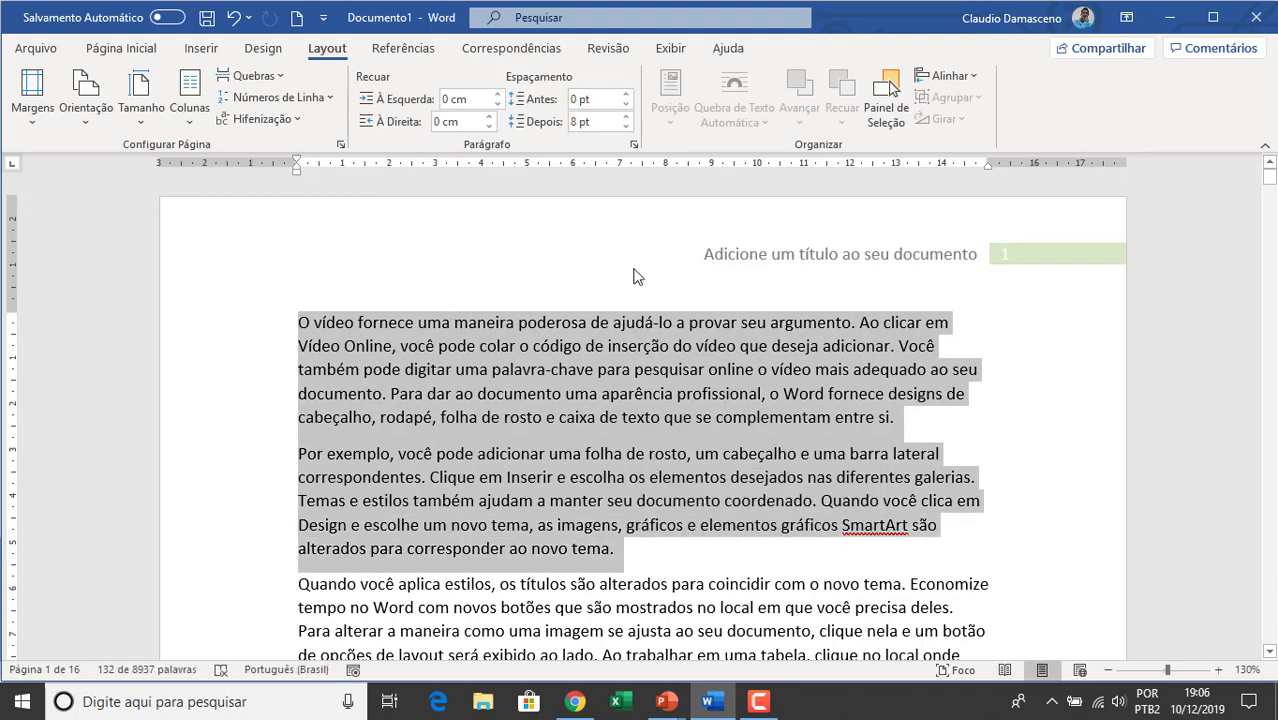
{"action": "left_click", "coordinate": [189, 120]}
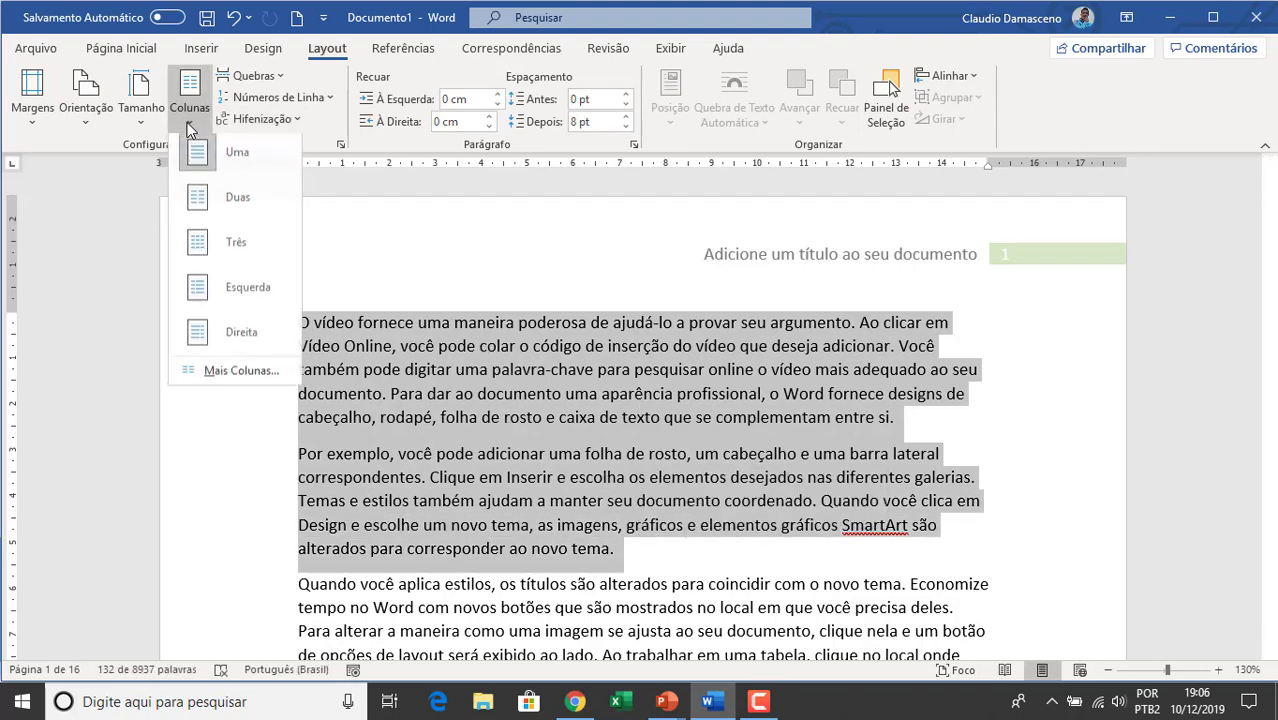
{"action": "left_click", "coordinate": [187, 200]}
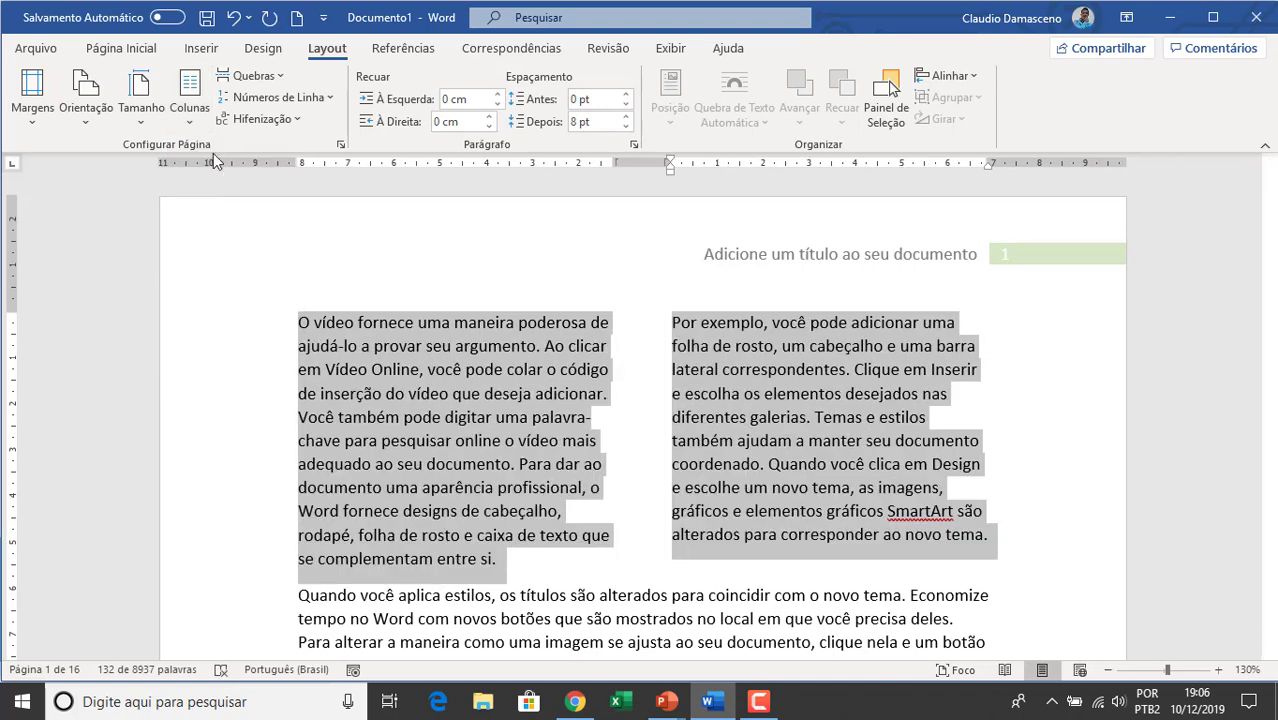
- Format the selected paragraphs in three columns and slightly narrow the spacing between the columns
{"action": "left_click", "coordinate": [150, 115]}
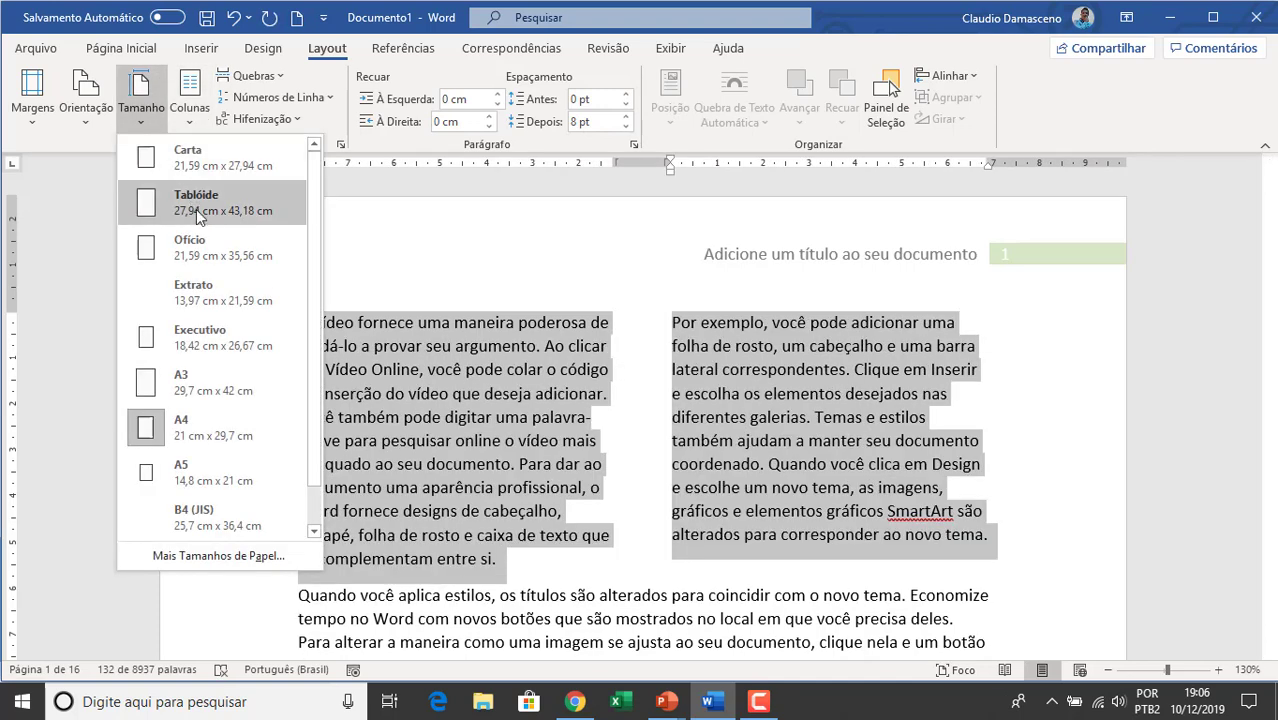
{"action": "left_click", "coordinate": [140, 95]}
{"action": "left_click", "coordinate": [189, 95]}
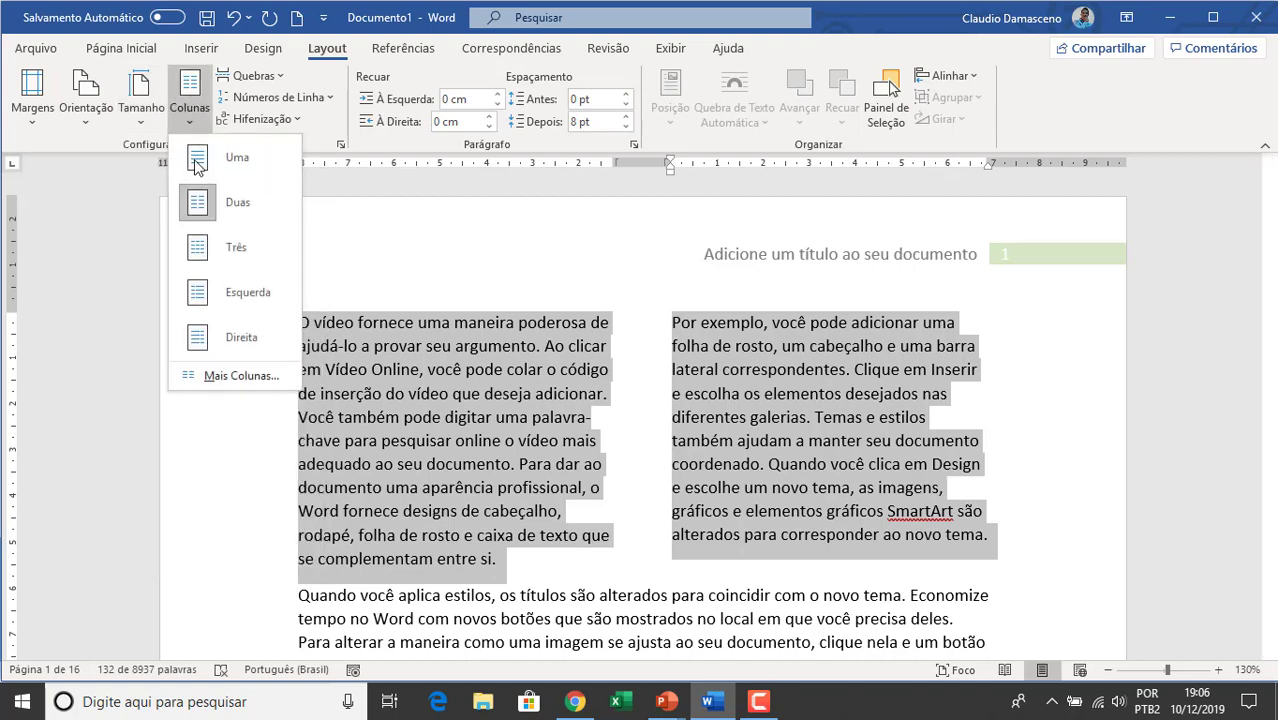
{"action": "left_click", "coordinate": [221, 240]}
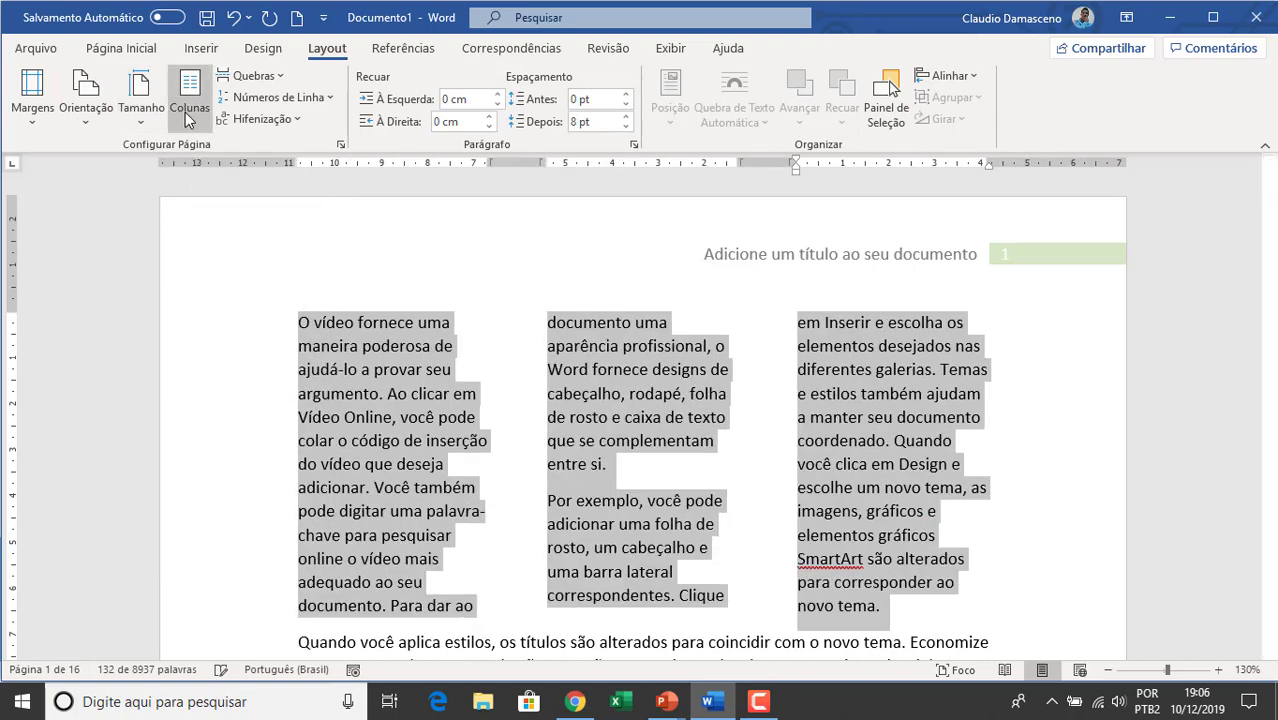
{"action": "left_click_drag", "start_coordinate": [488, 165], "coordinate": [497, 175]}
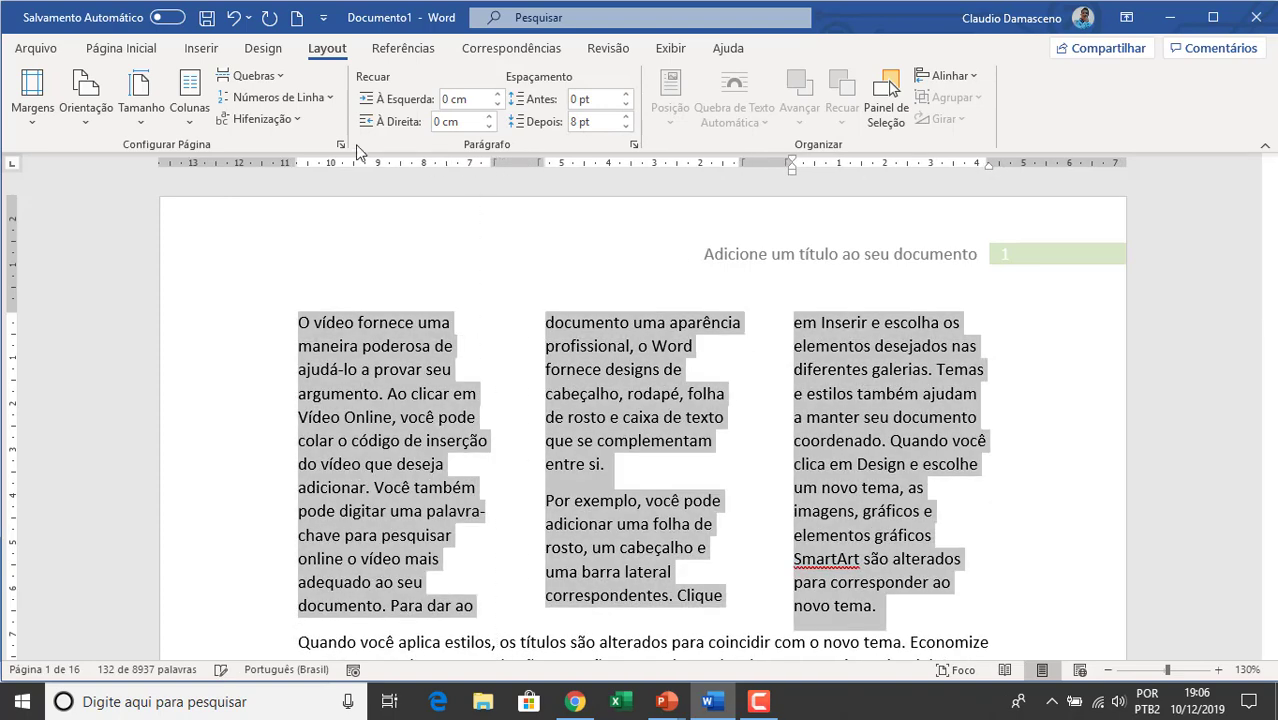
- Try the Esquerda column preset on the selected paragraphs, and replace it with the Direita preset
{"action": "left_click", "coordinate": [192, 100]}
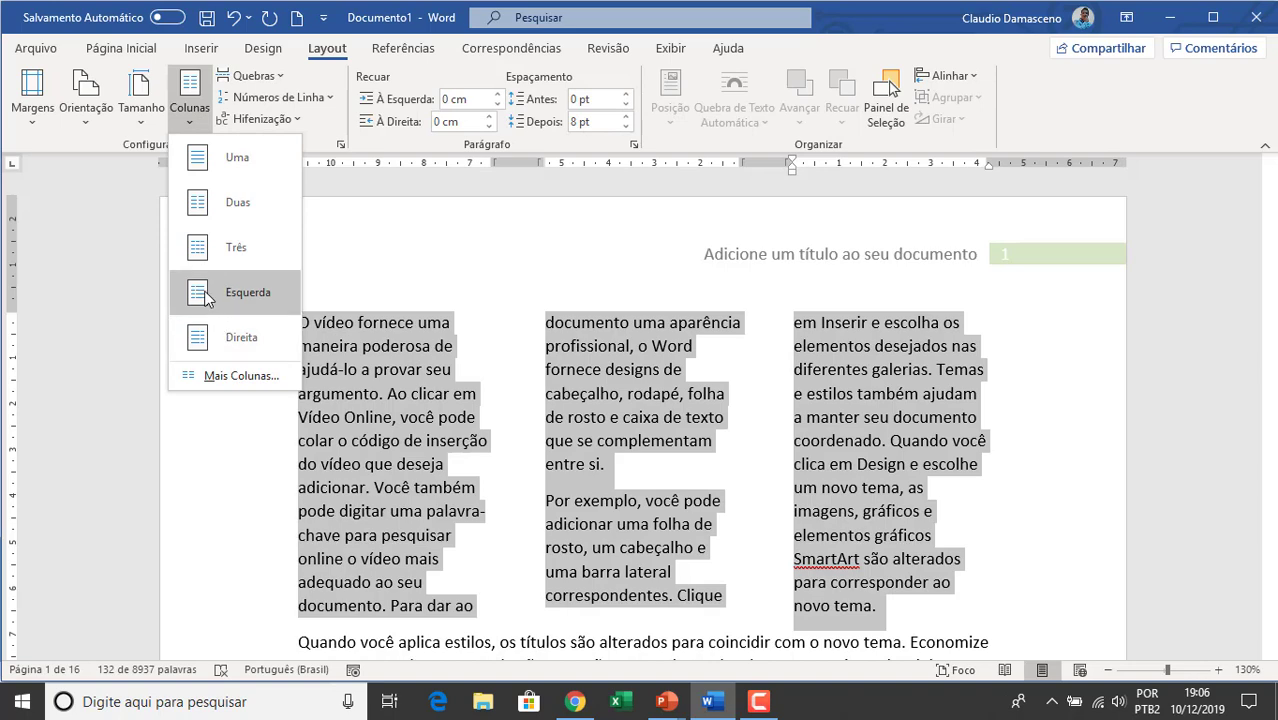
{"action": "left_click", "coordinate": [204, 297]}
{"action": "left_click", "coordinate": [193, 110]}
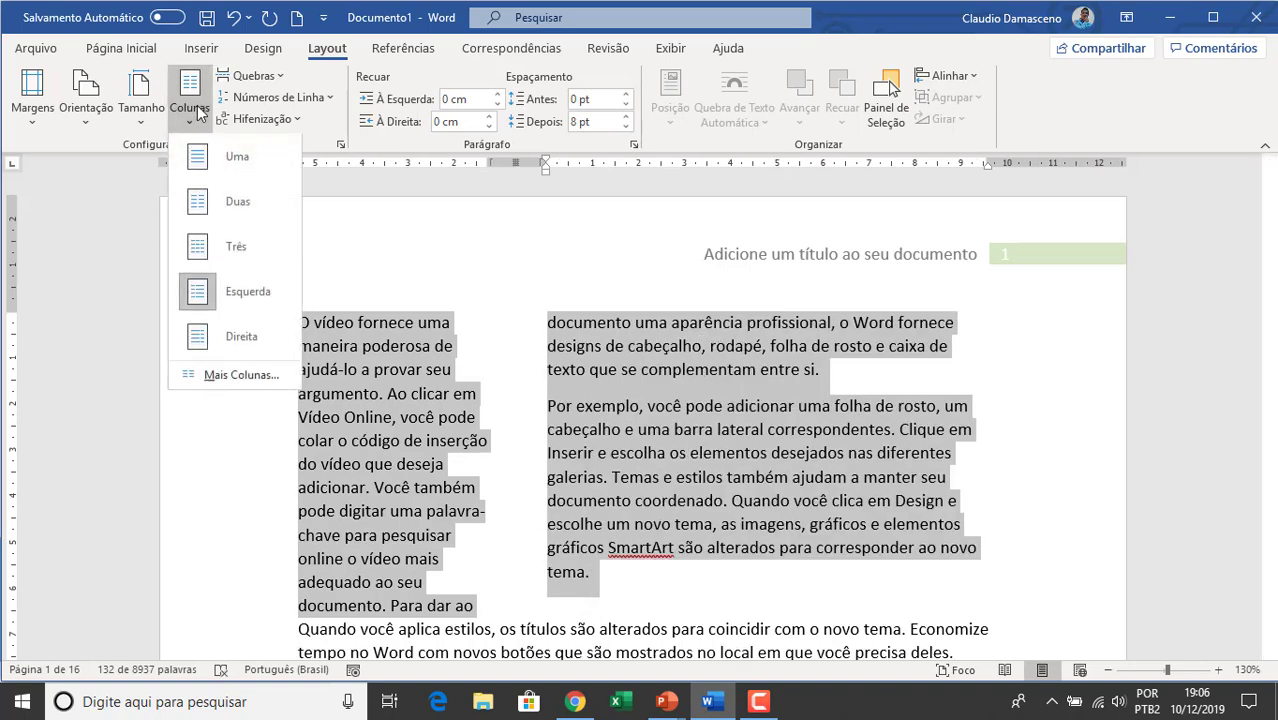
{"action": "left_click", "coordinate": [205, 348]}
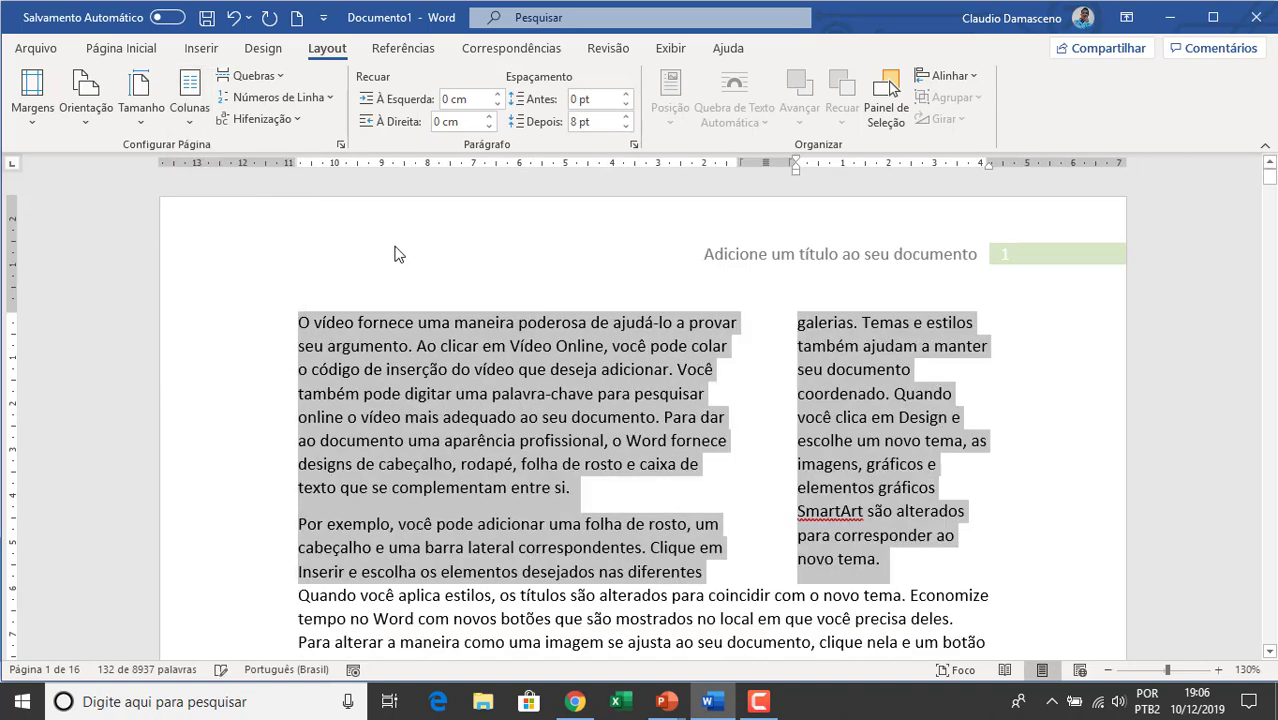
- Apply four columns to the selected paragraphs through the custom column settings, and return the text to a single column
{"action": "left_click", "coordinate": [205, 116]}
{"action": "left_click", "coordinate": [207, 376]}
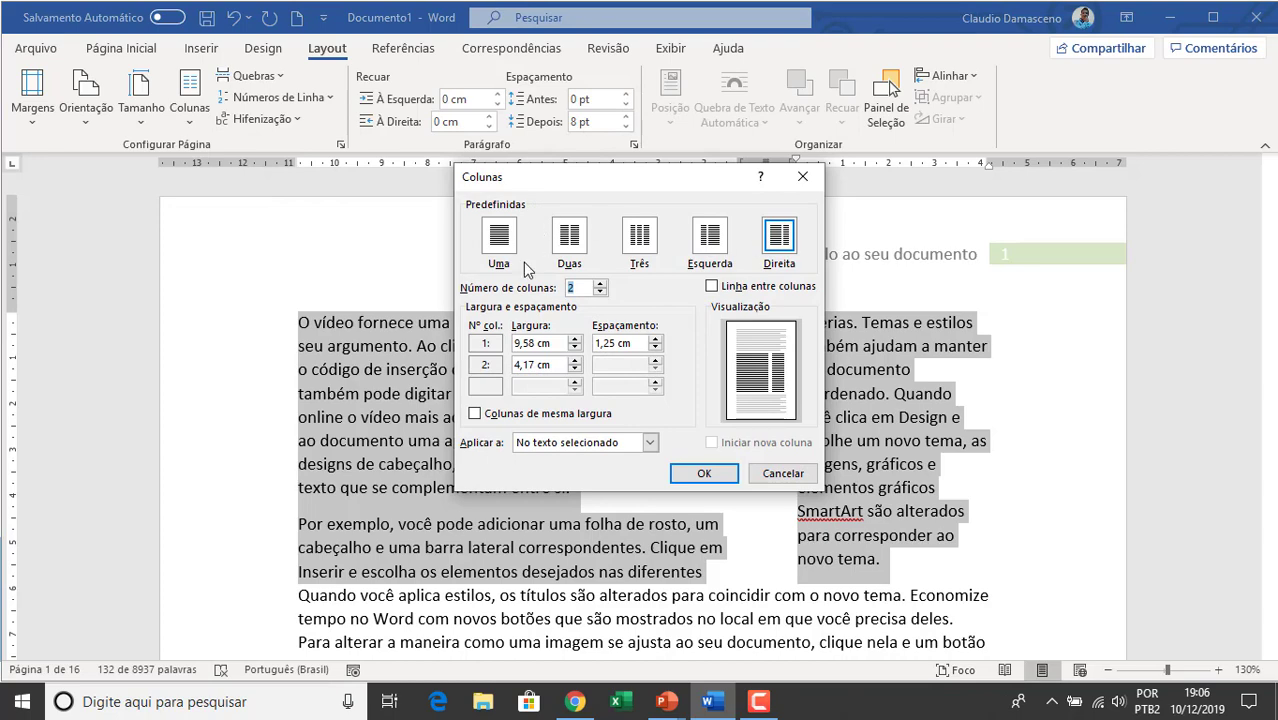
{"action": "left_click", "coordinate": [600, 285]}
{"action": "left_click", "coordinate": [600, 285]}
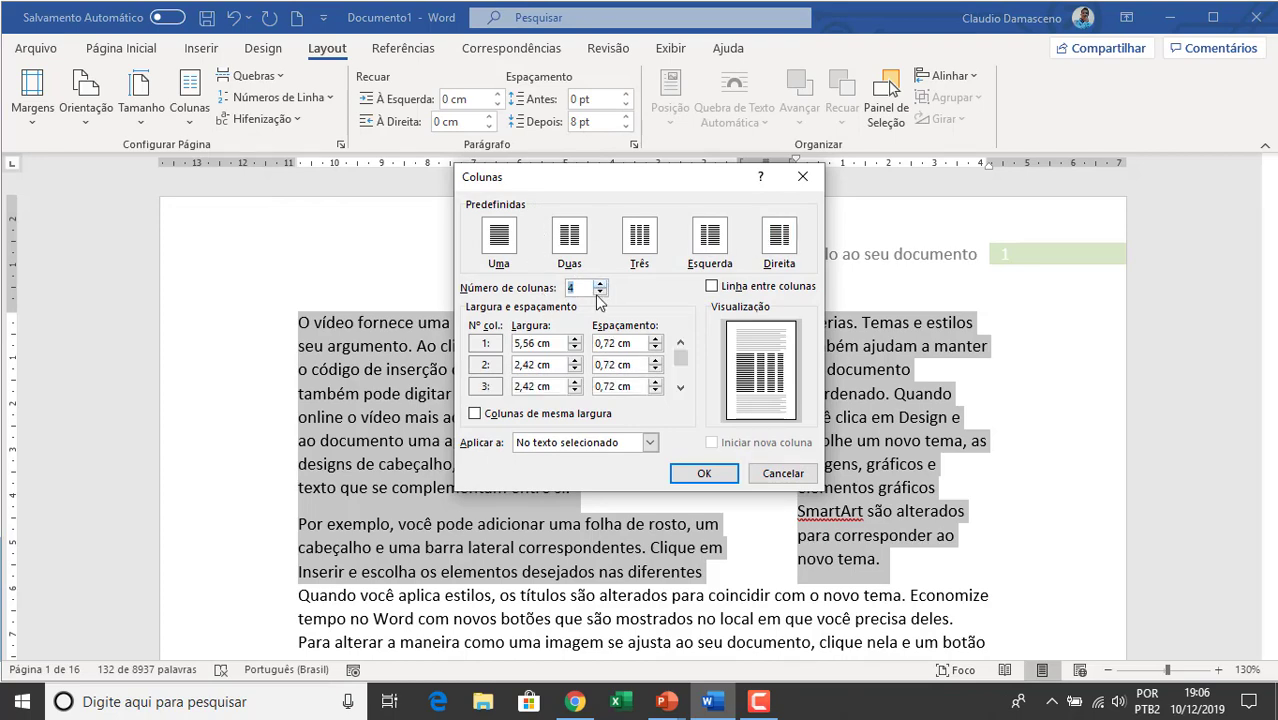
{"action": "left_click", "coordinate": [710, 472]}
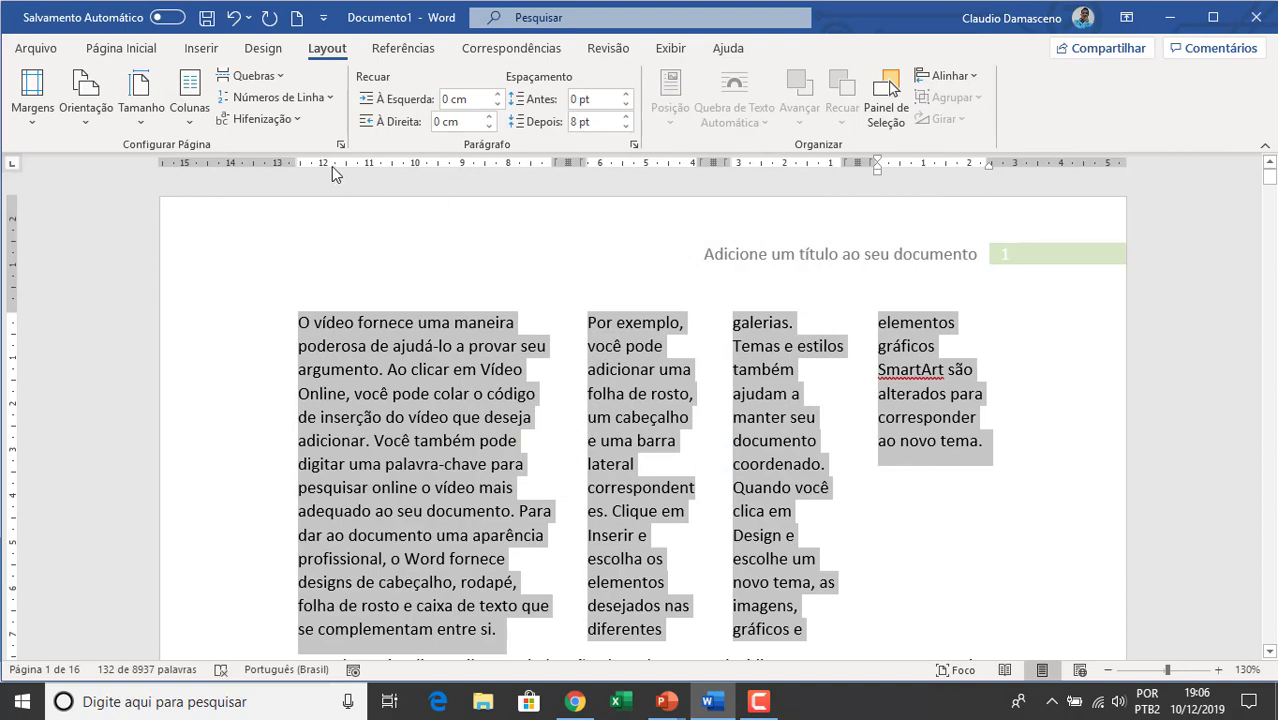
{"action": "left_click", "coordinate": [189, 119]}
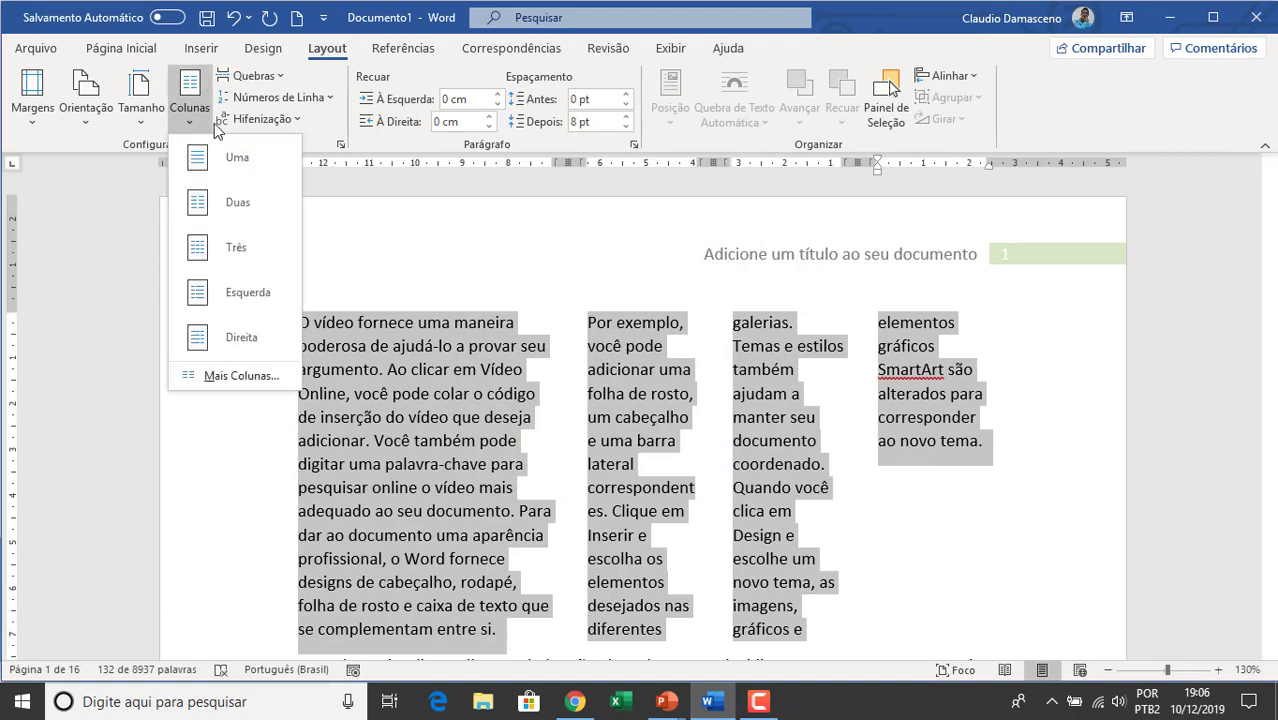
{"action": "left_click", "coordinate": [234, 158]}
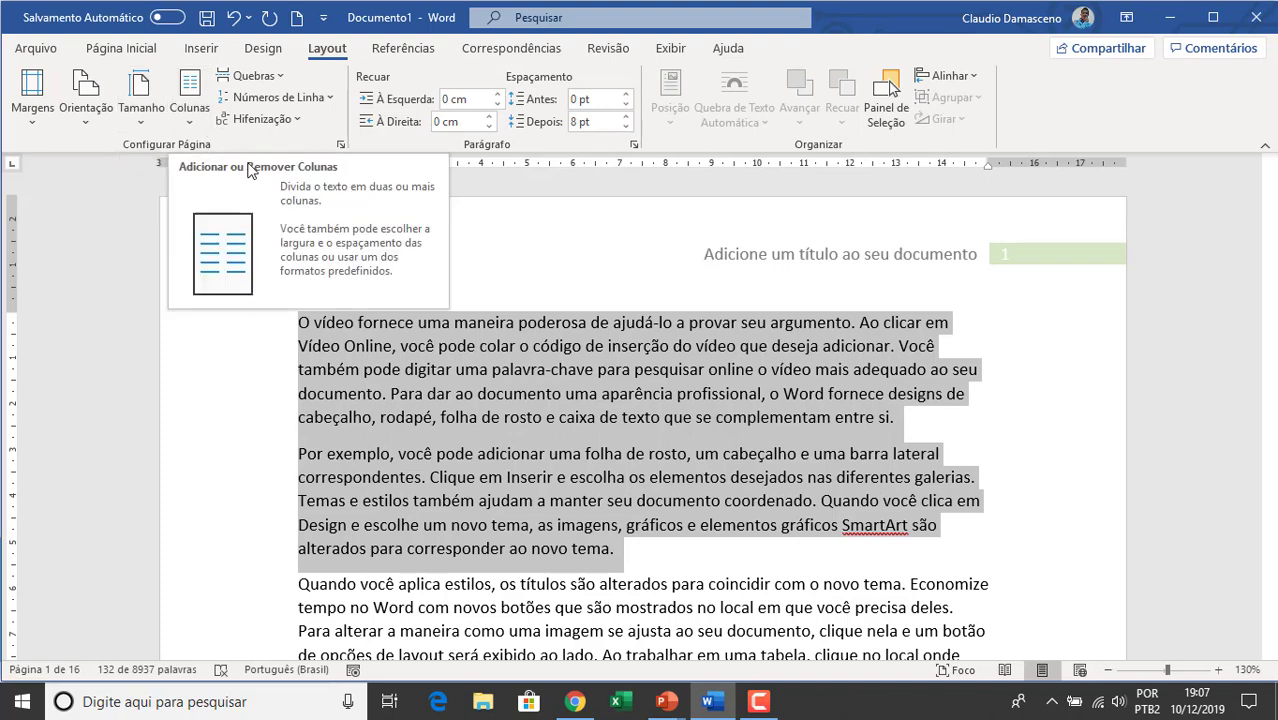
- Show the lesson's summary slide in PowerPoint and return to the Word document
{"action": "left_click", "coordinate": [666, 701]}
{"action": "left_click", "coordinate": [718, 622]}
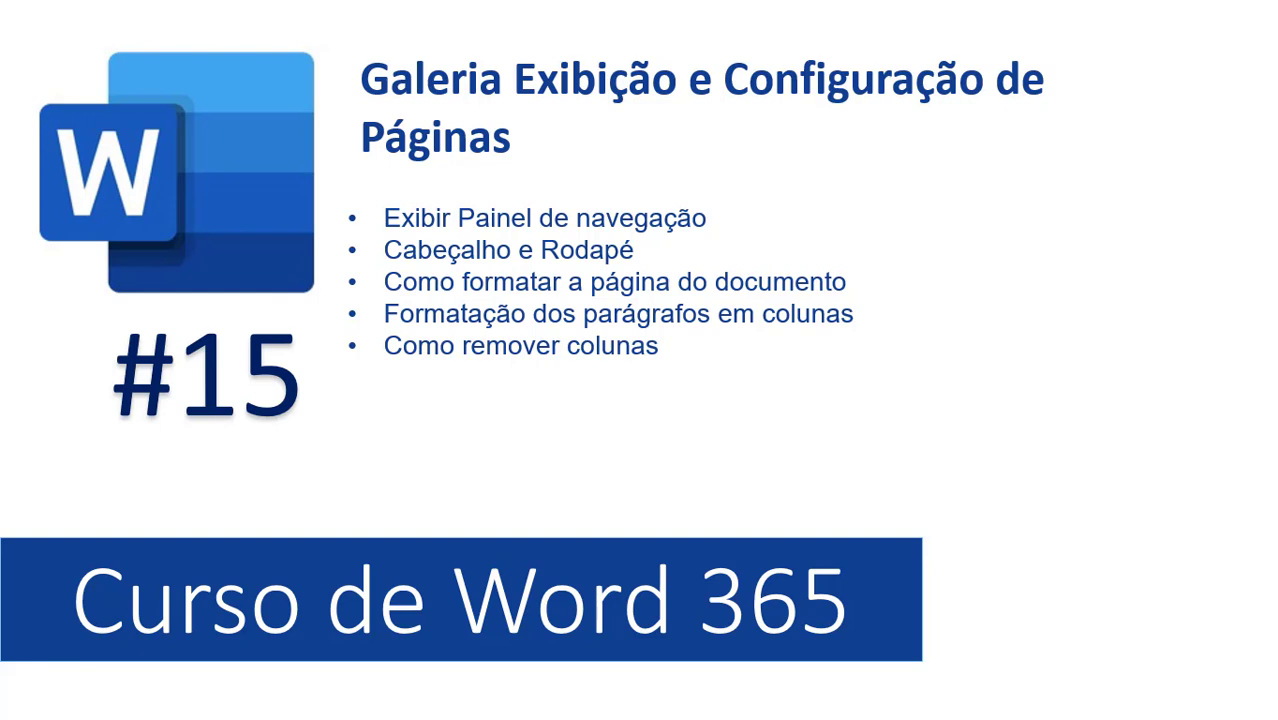
{"action": "key", "text": "alt+Tab"}
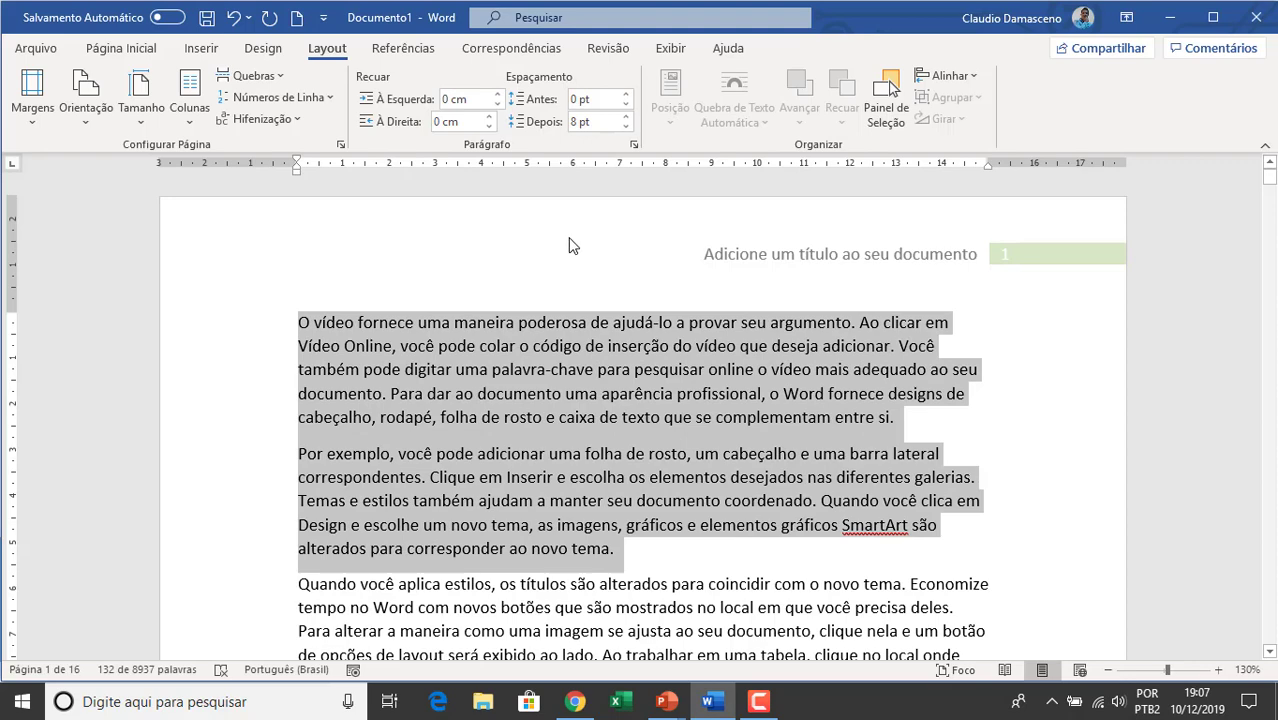
- Open the page header for editing and move between the headers and footers of the document's sections
{"action": "double_click", "coordinate": [572, 246]}
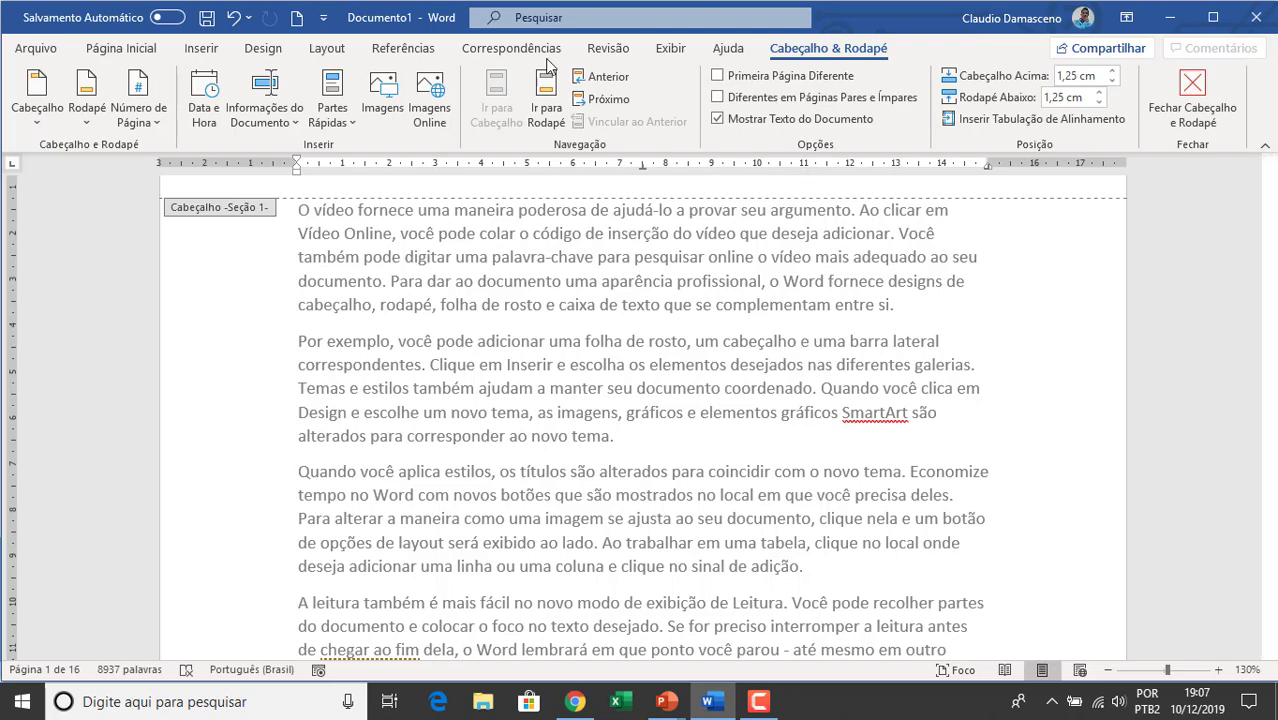
{"action": "left_click", "coordinate": [594, 92]}
{"action": "left_click", "coordinate": [601, 77]}
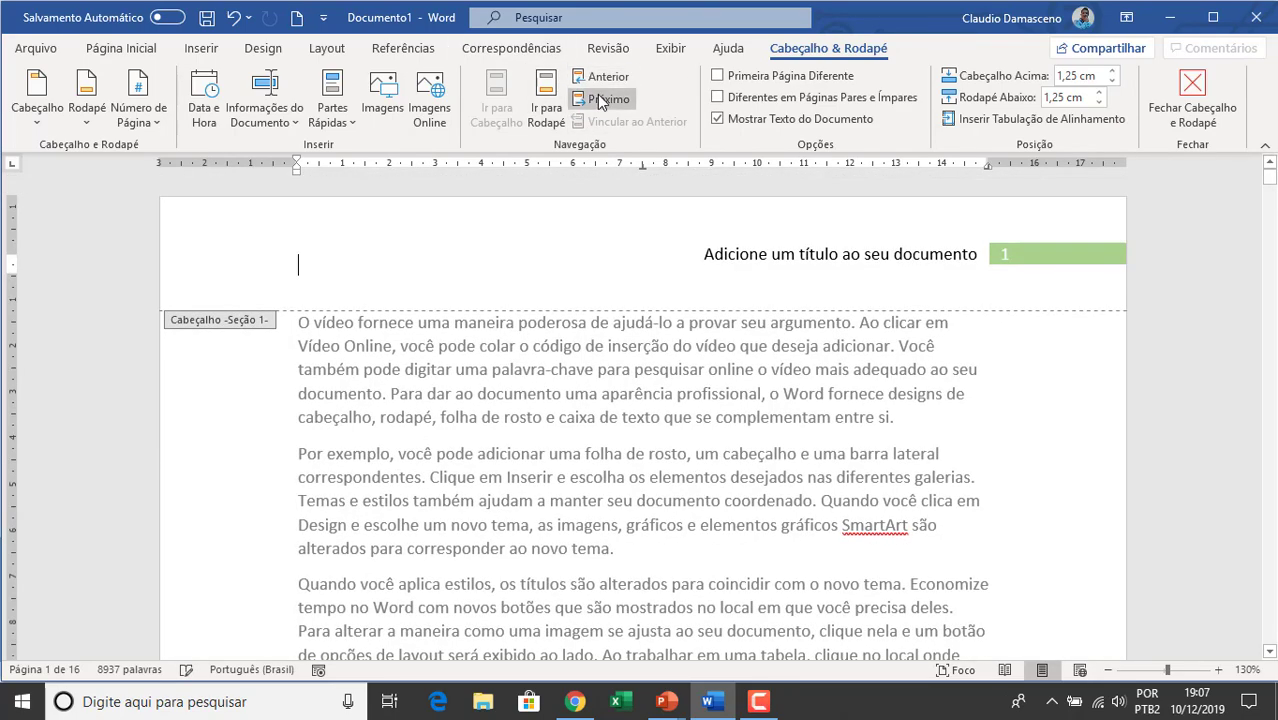
{"action": "left_click", "coordinate": [606, 99]}
{"action": "left_click", "coordinate": [563, 112]}
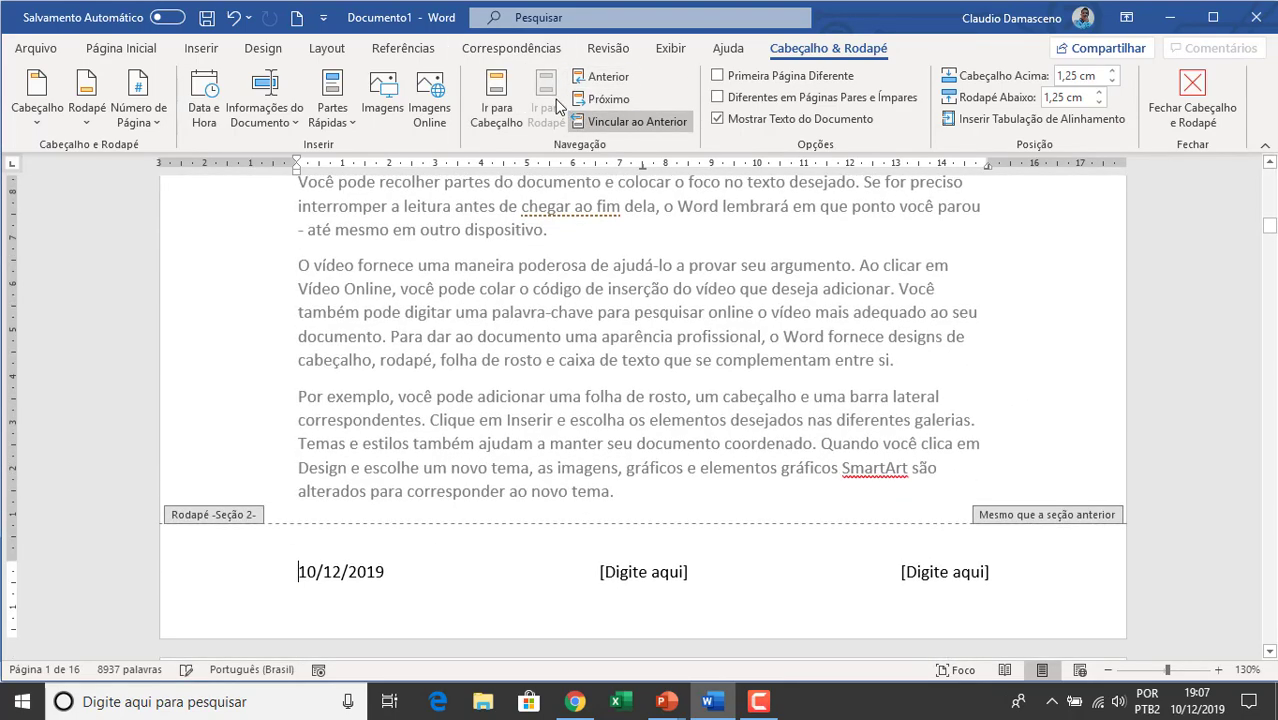
{"action": "left_click", "coordinate": [507, 132]}
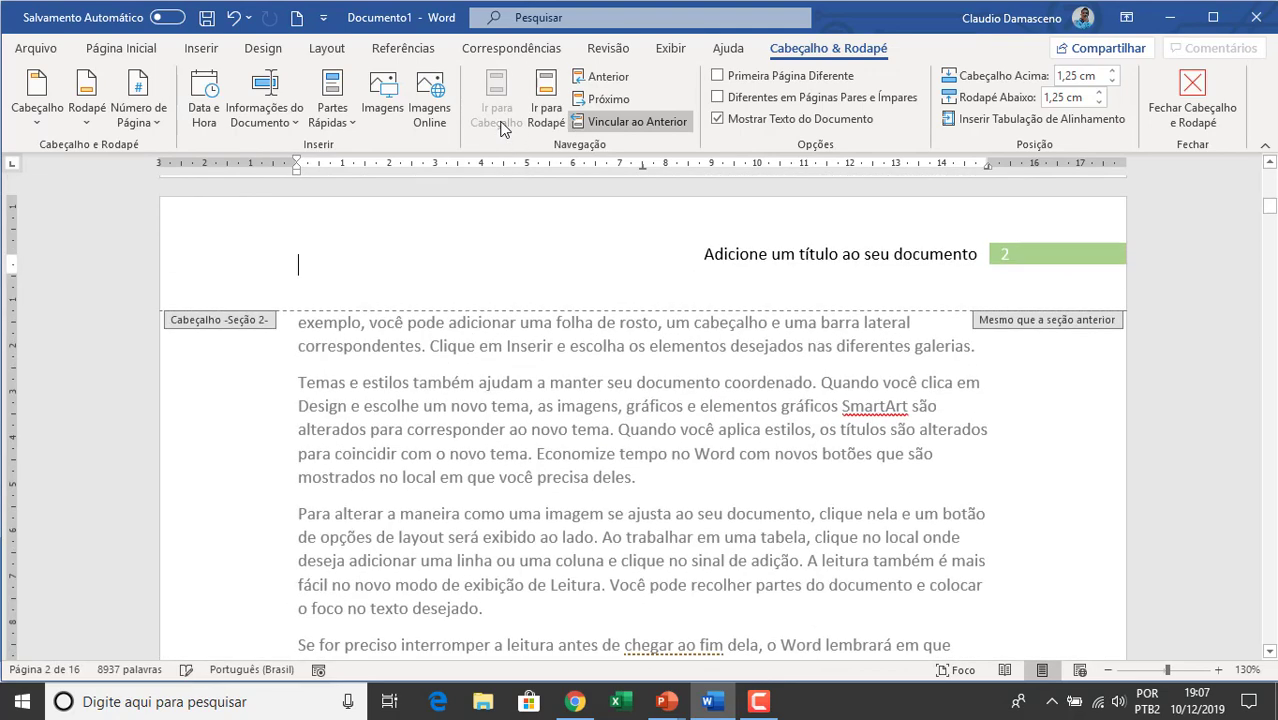
- Try the Primeira Página Diferente option, turn it off again, and return to the PowerPoint summary slide
{"action": "left_click", "coordinate": [791, 80]}
{"action": "left_click", "coordinate": [790, 78]}
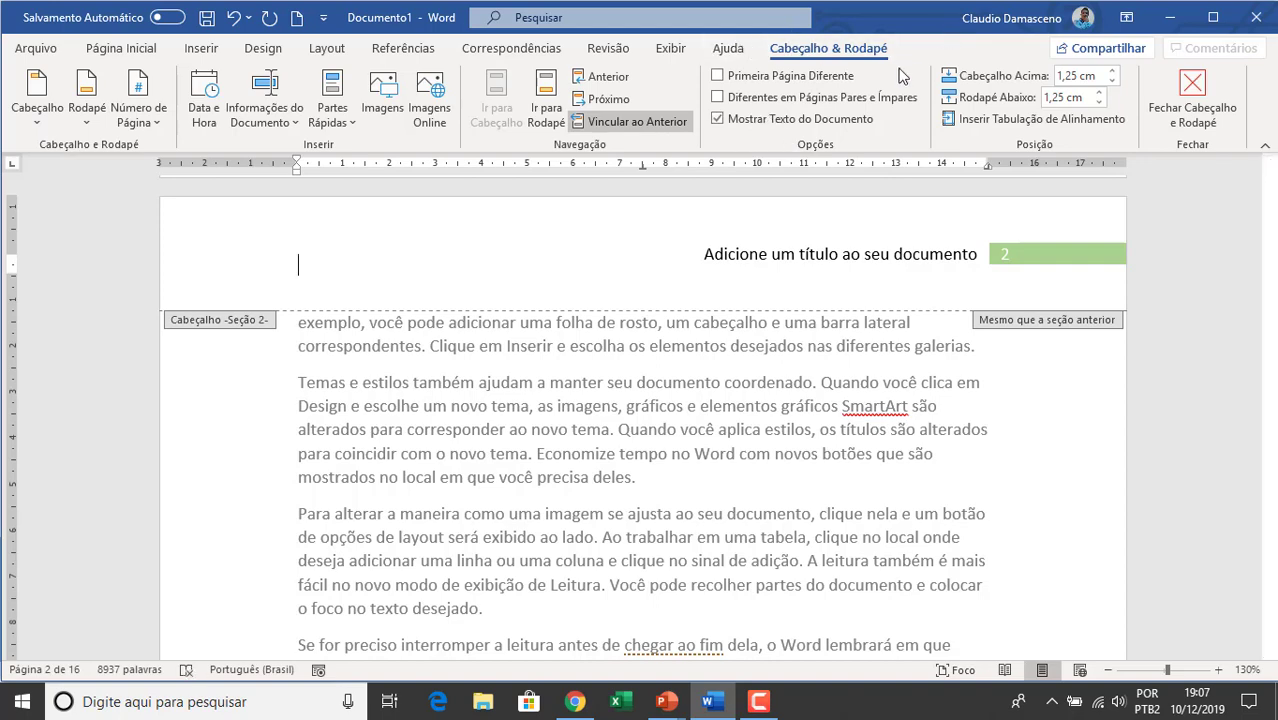
{"action": "key", "text": "alt+Tab"}
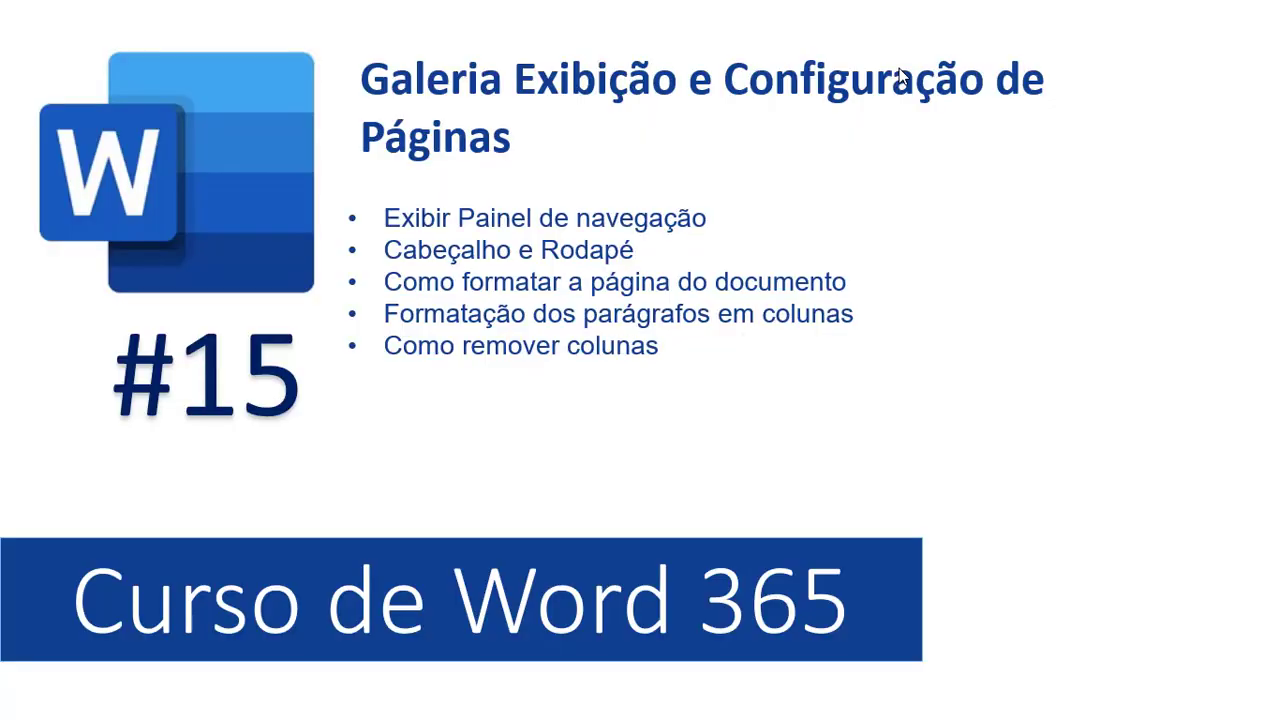